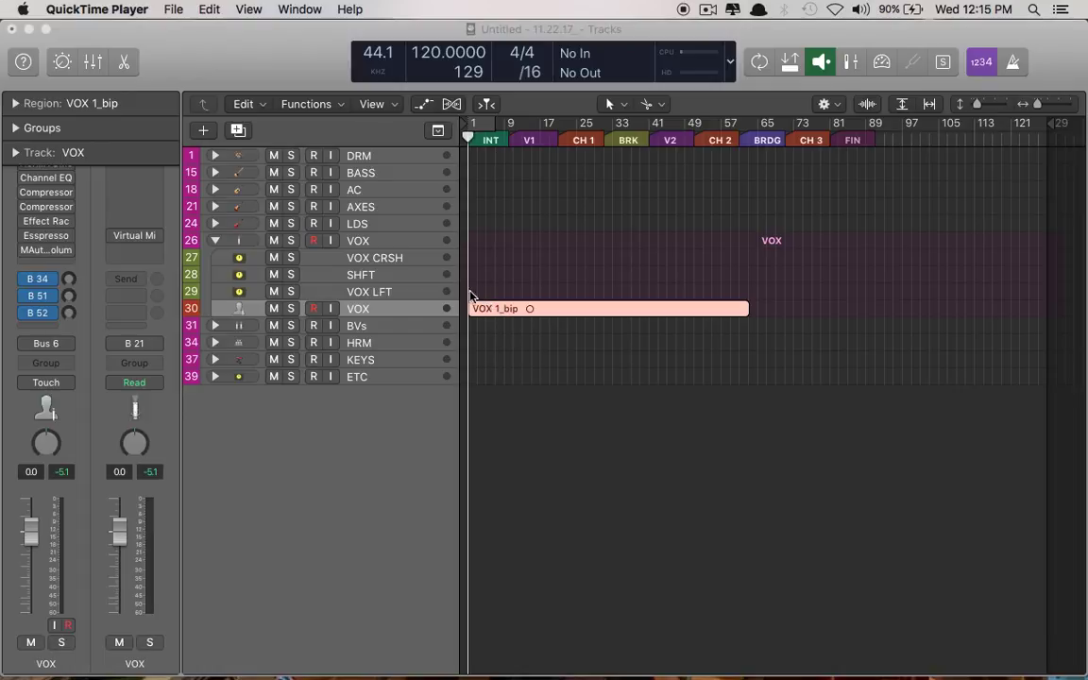
# Zoom in on the VOX 1_bip region and open the HoRNetVUMeterMK3 from the VOX channel's mixer strip
pyautogui.moveTo(461, 284); pyautogui.dragTo(772, 337)
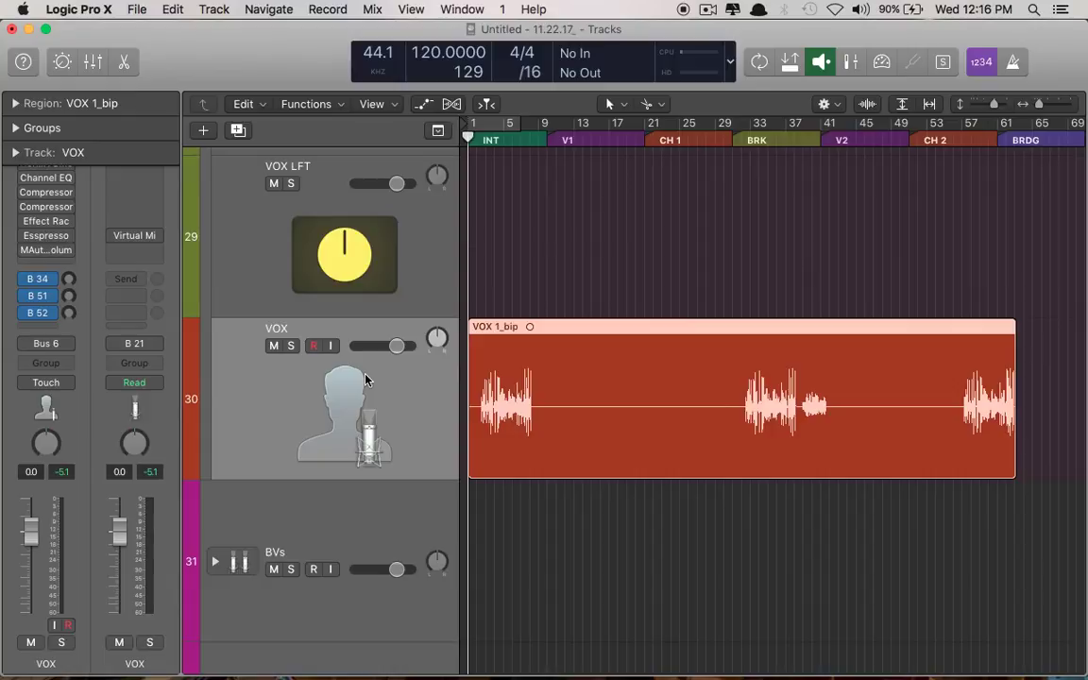
pyautogui.press('x')
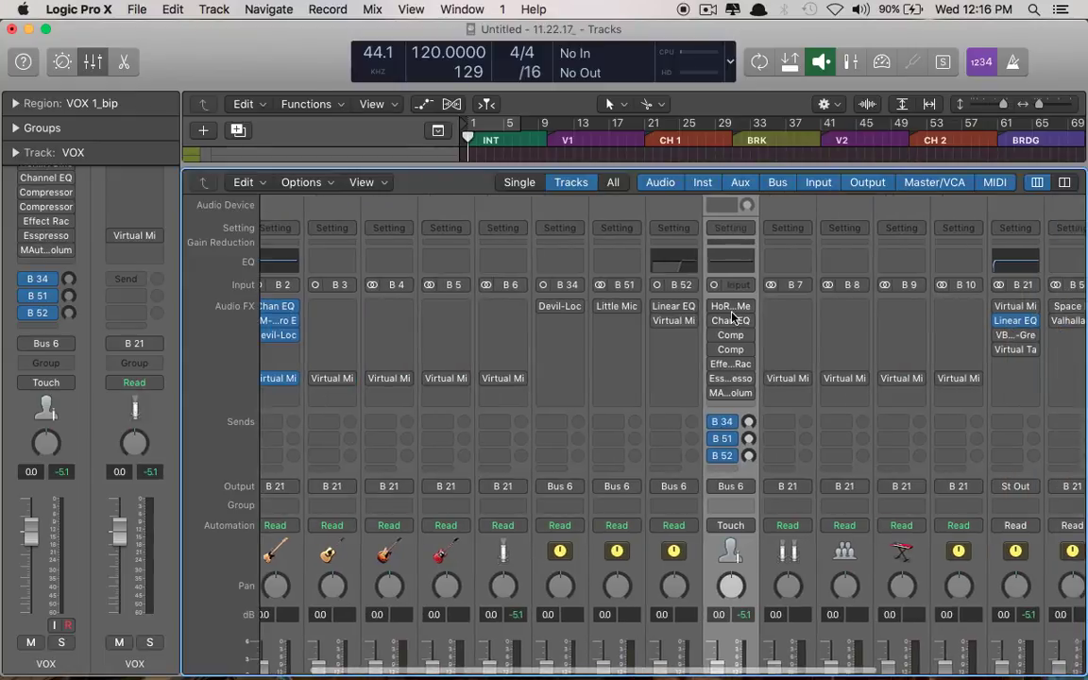
pyautogui.moveTo(731, 308)
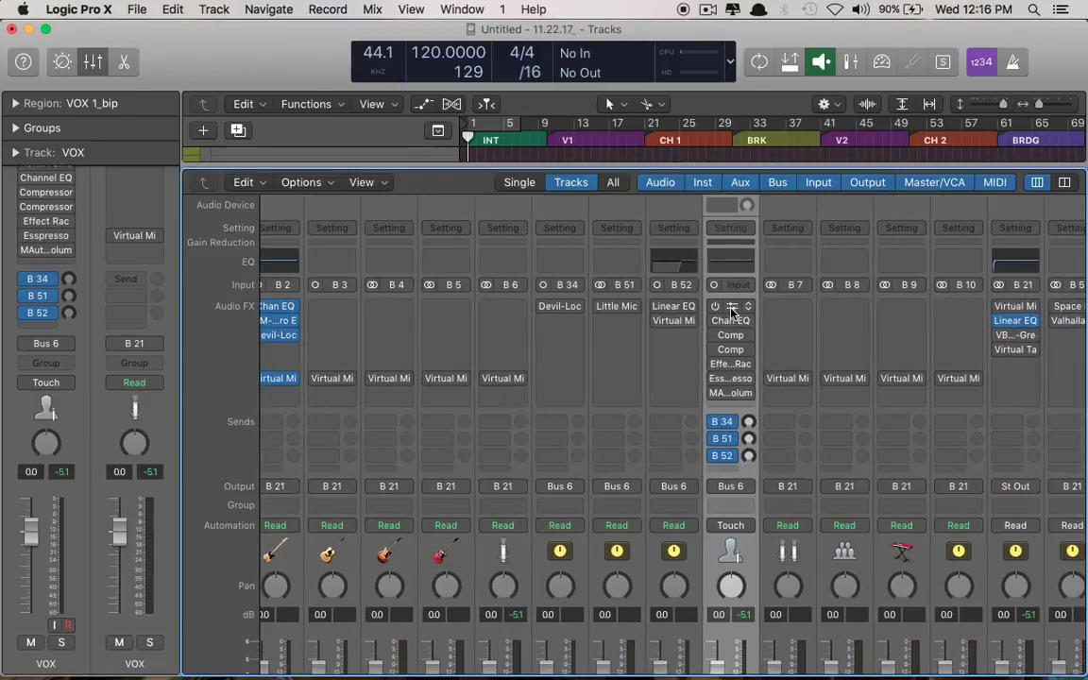
pyautogui.click(731, 308)
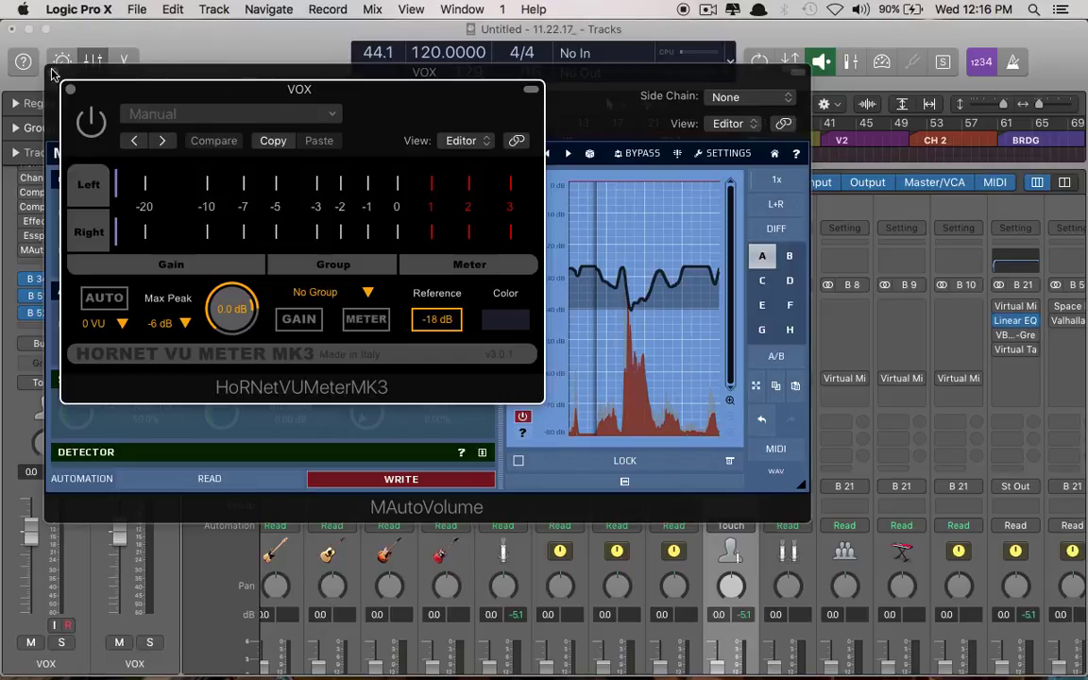
pyautogui.click(48, 69)
pyautogui.click(50, 71)
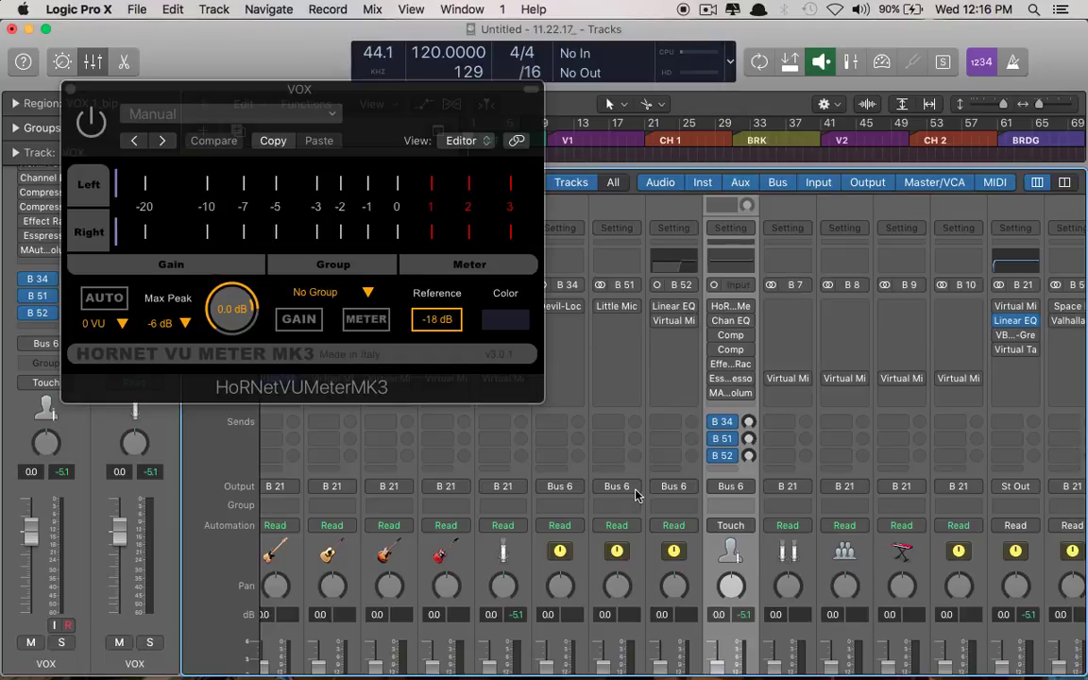
# Examine the VU meter of the Virtual Mix Rack on the BASS channel, then close that plug-in
pyautogui.press('super+w')
pyautogui.hscroll(-2, 294, 355)
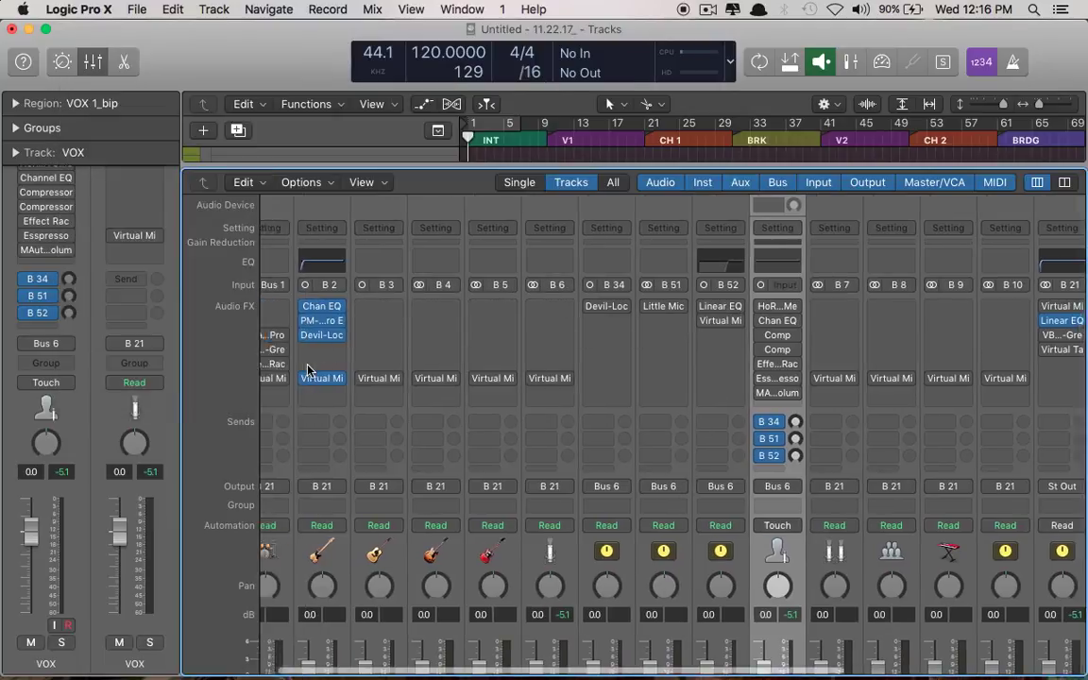
pyautogui.click(349, 379)
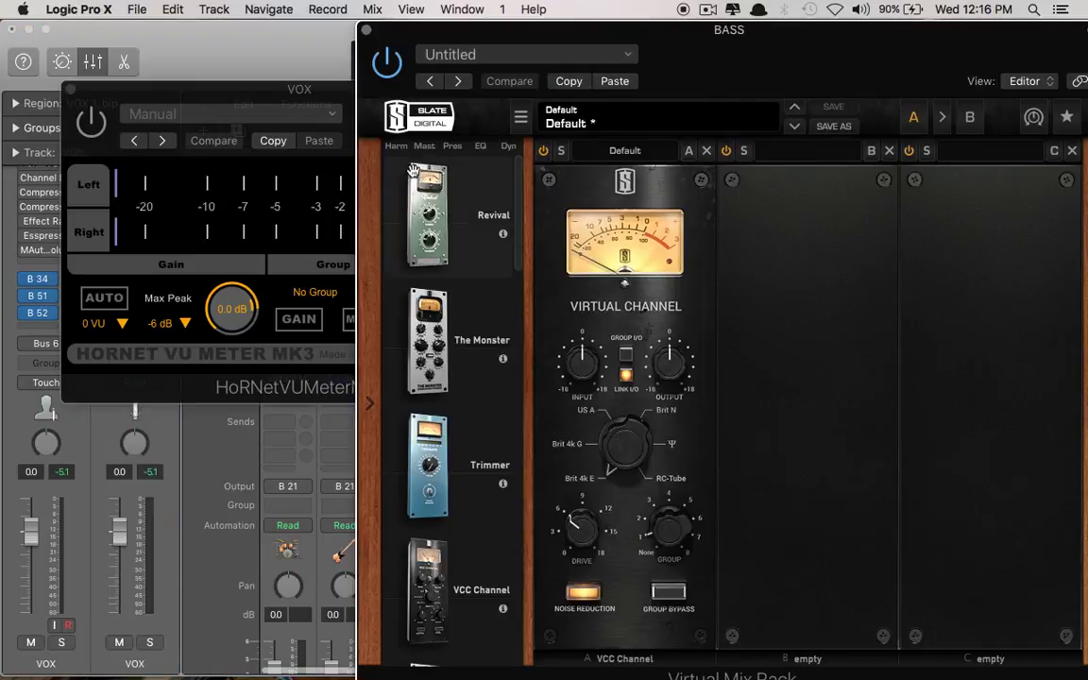
pyautogui.click(210, 102)
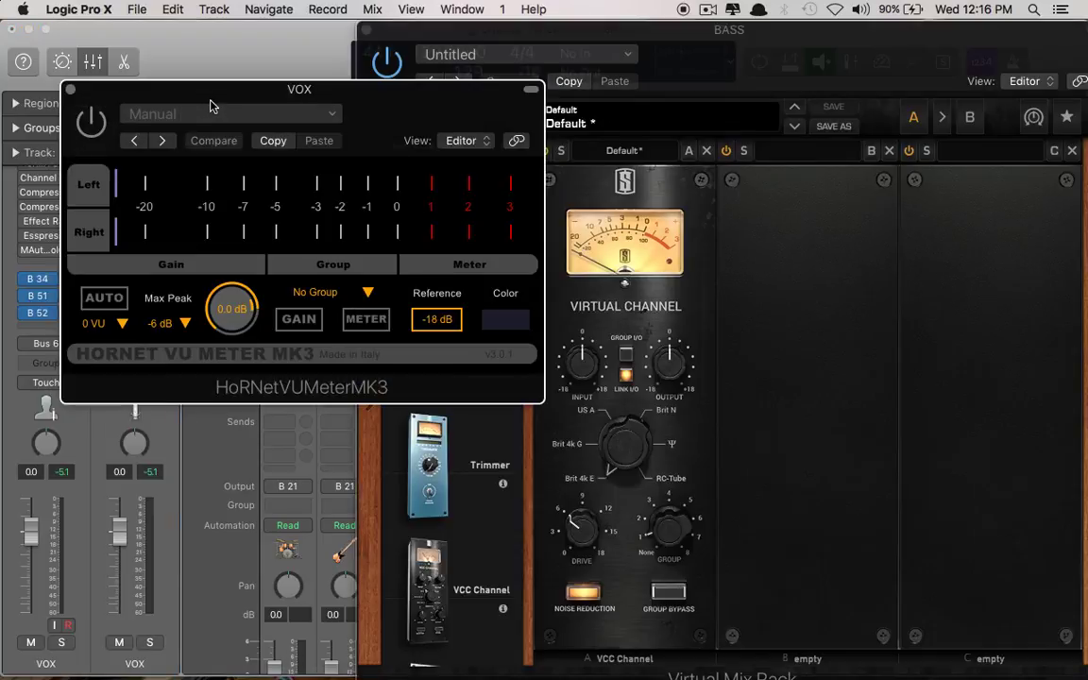
pyautogui.click(682, 90)
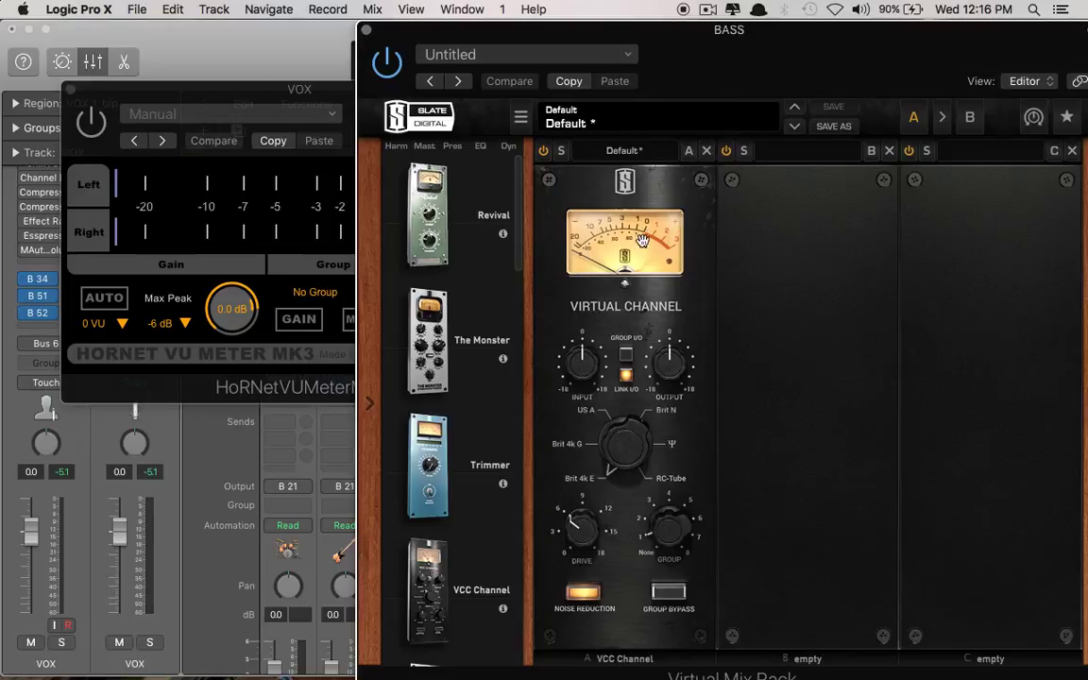
pyautogui.click(368, 29)
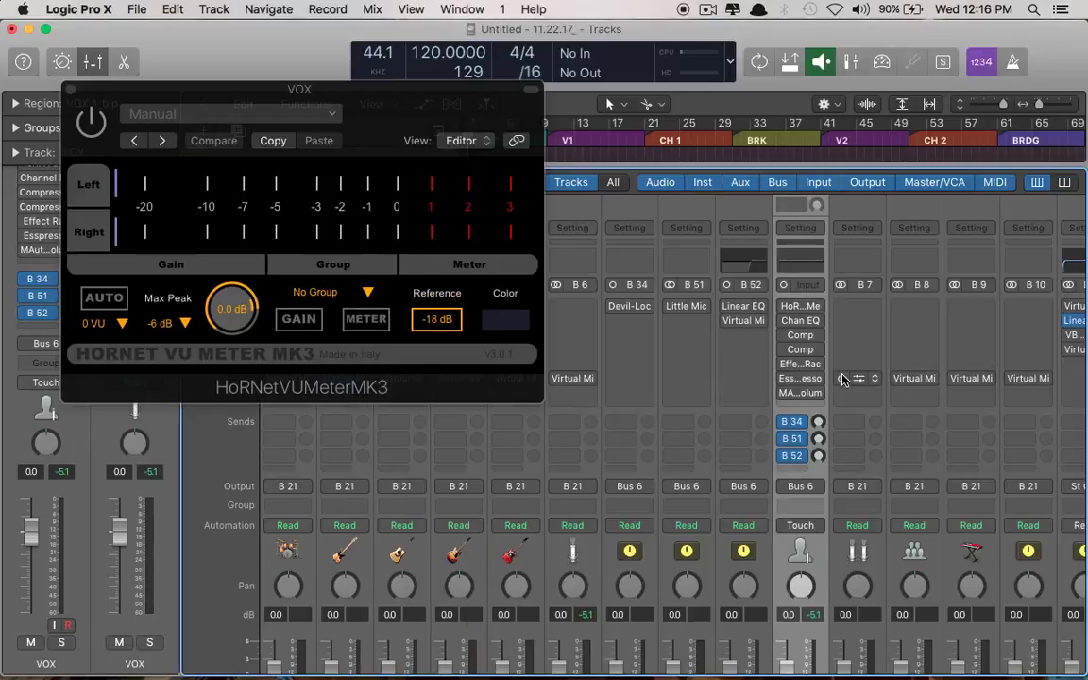
# Insert a Level Meter in the empty effect slot below the MultiMeter on the Stereo Out channel
pyautogui.scroll(-1, 843, 380)
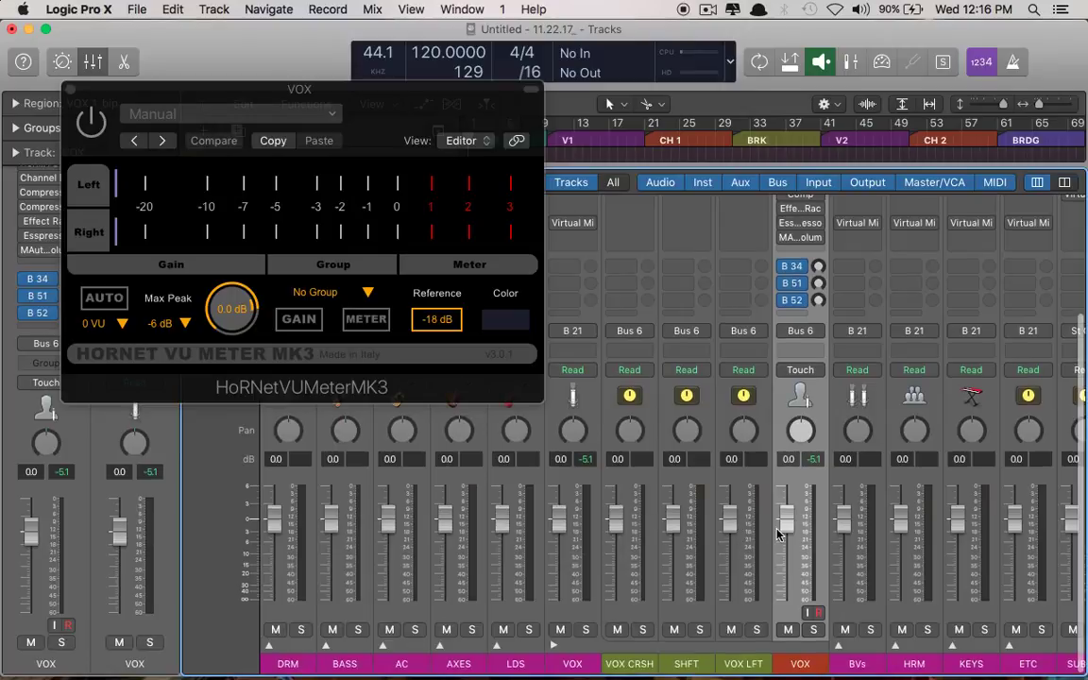
pyautogui.hscroll(10, 773, 529)
pyautogui.scroll(3, 770, 524)
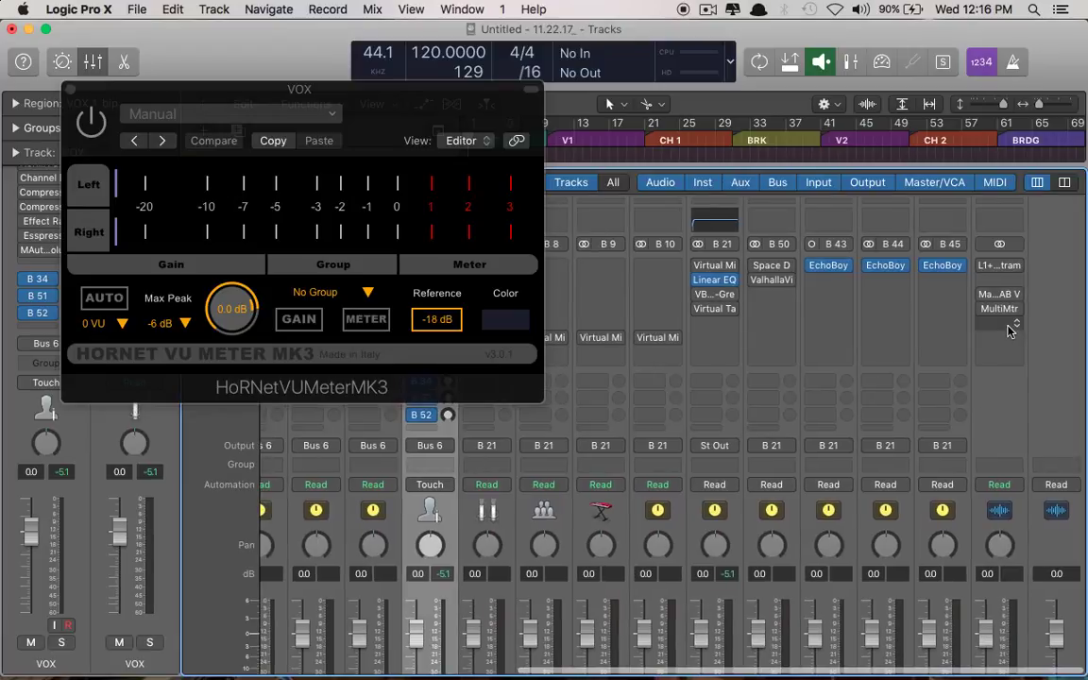
pyautogui.click(1011, 328)
pyautogui.moveTo(1006, 546)
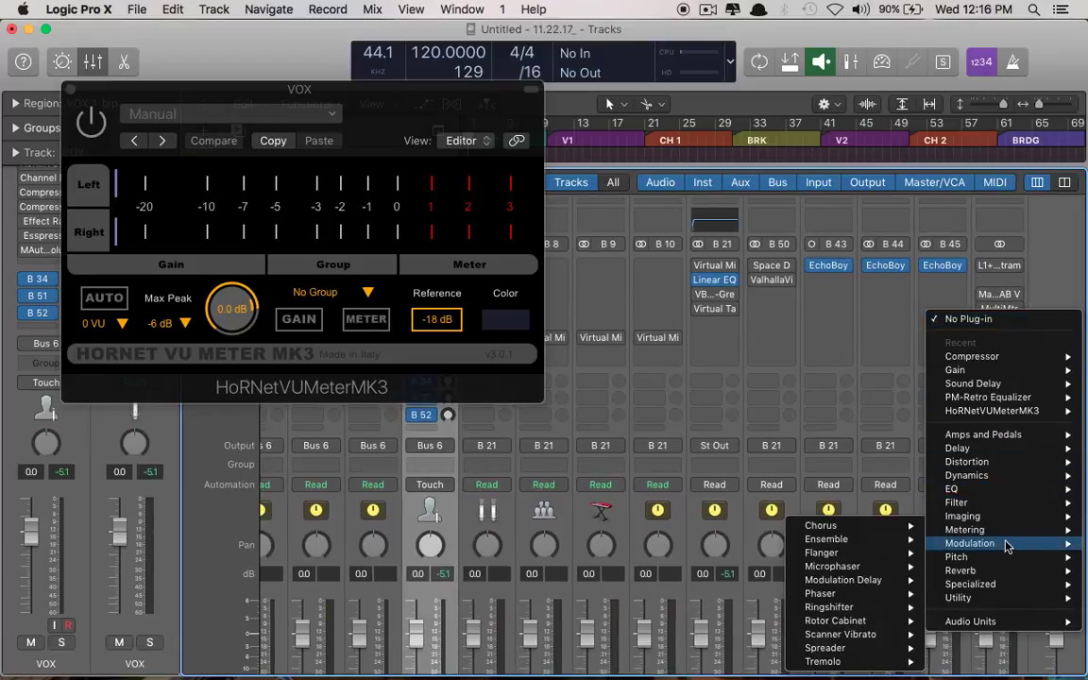
pyautogui.moveTo(982, 529)
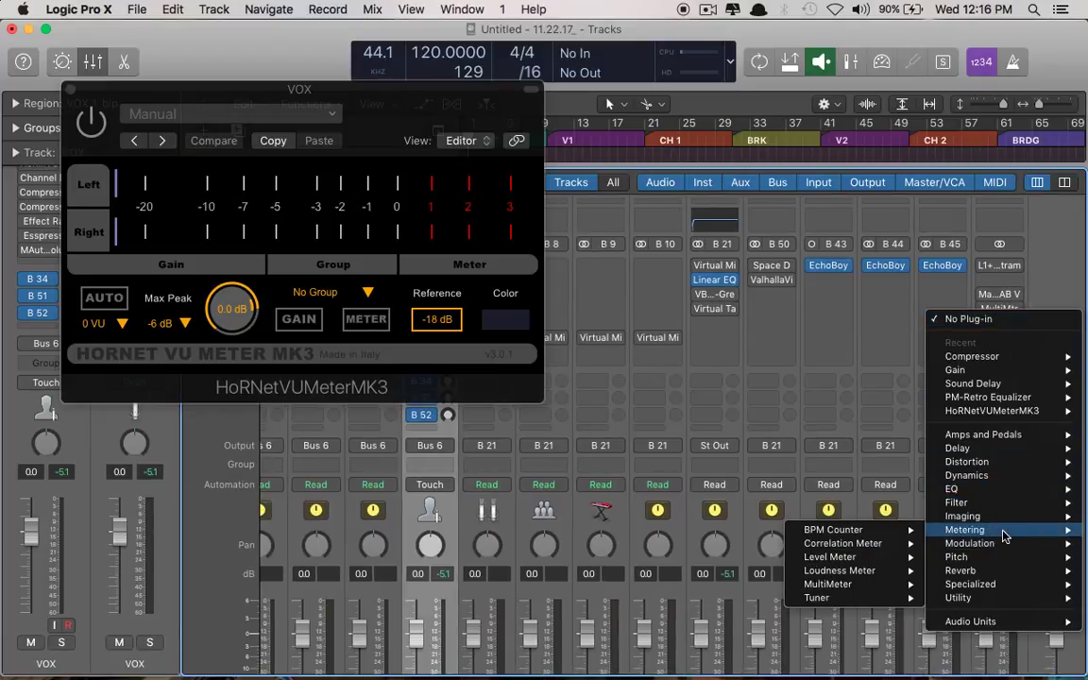
pyautogui.click(879, 560)
pyautogui.moveTo(434, 126); pyautogui.dragTo(643, 98)
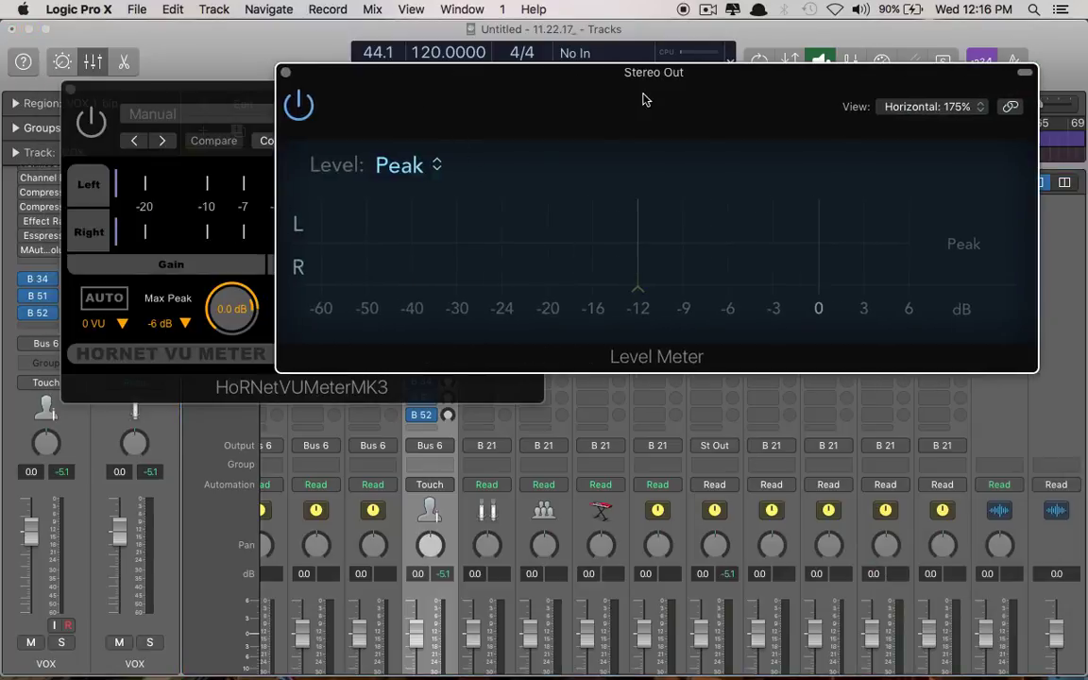
# Set the Level Meter to RMS and close the open meter plug-in windows
pyautogui.click(392, 179)
pyautogui.click(366, 182)
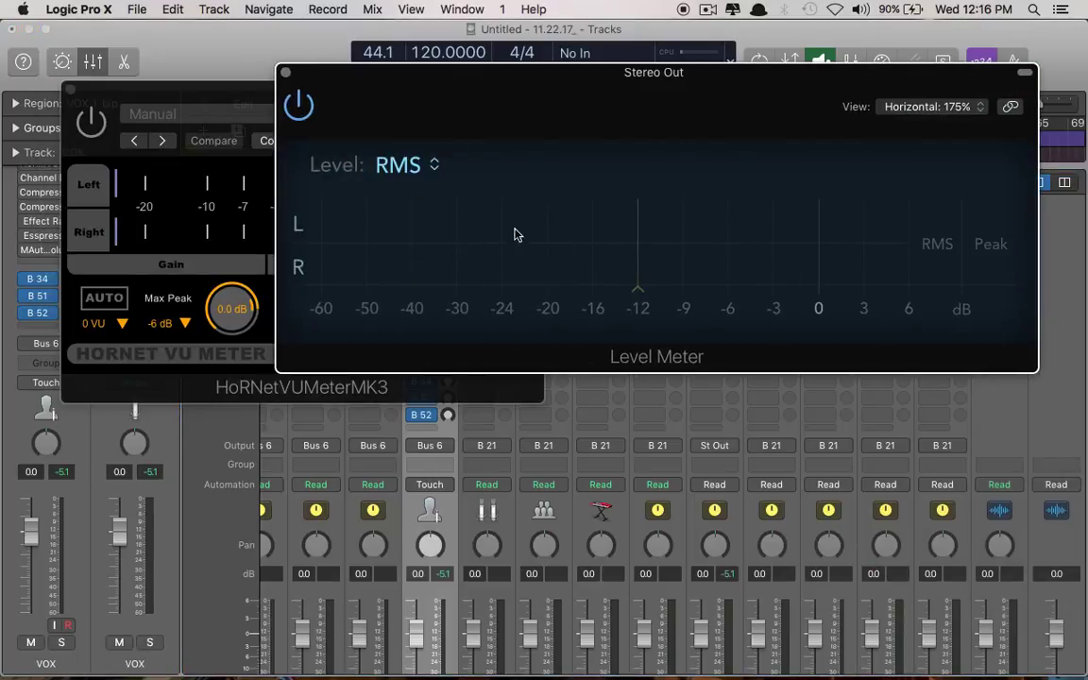
pyautogui.moveTo(640, 293); pyautogui.dragTo(572, 290)
pyautogui.click(285, 73)
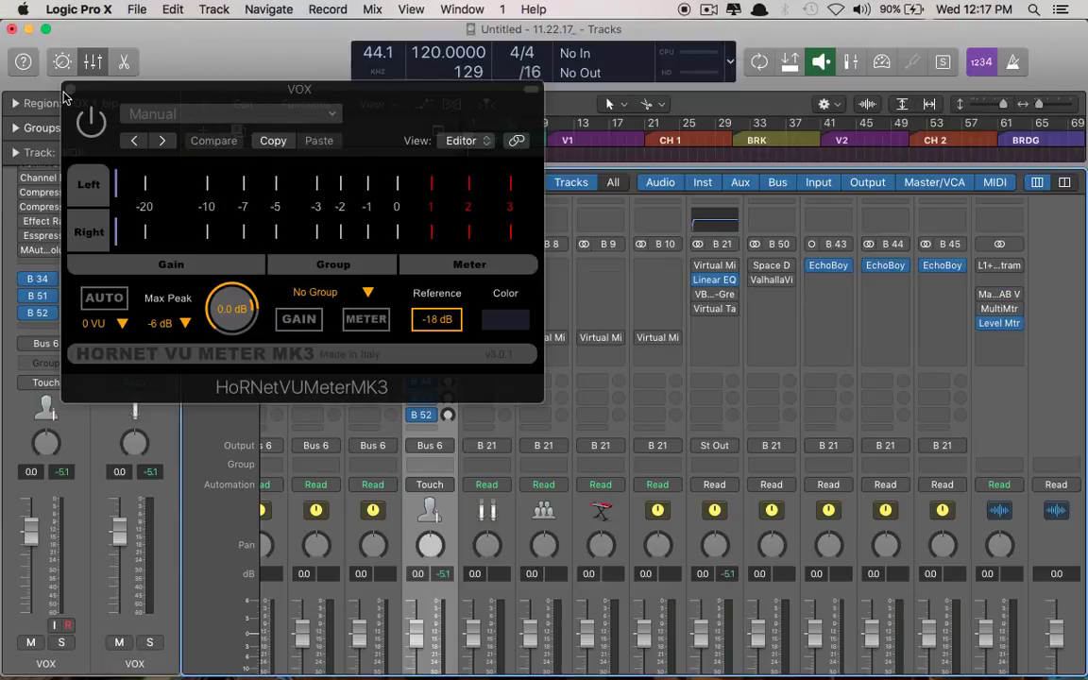
pyautogui.click(67, 91)
# Enable the Channel EQ on the VOX channel and set its low-cut filter to 100 Hz with a 48dB/Oct slope
pyautogui.hscroll(-5, 553, 347)
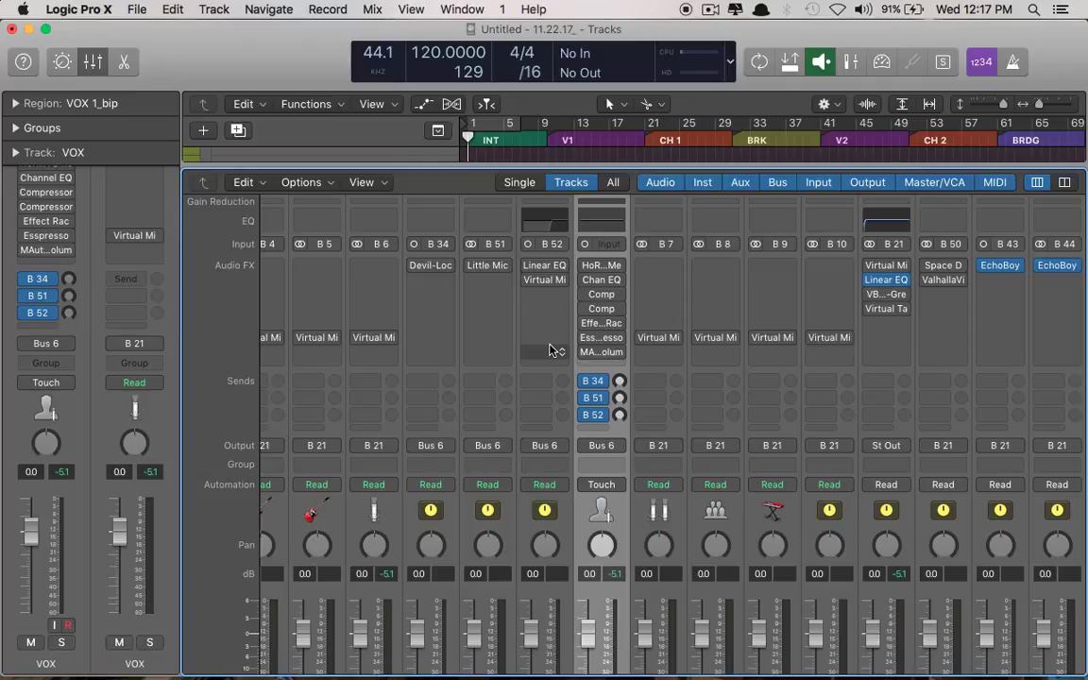
pyautogui.moveTo(617, 301)
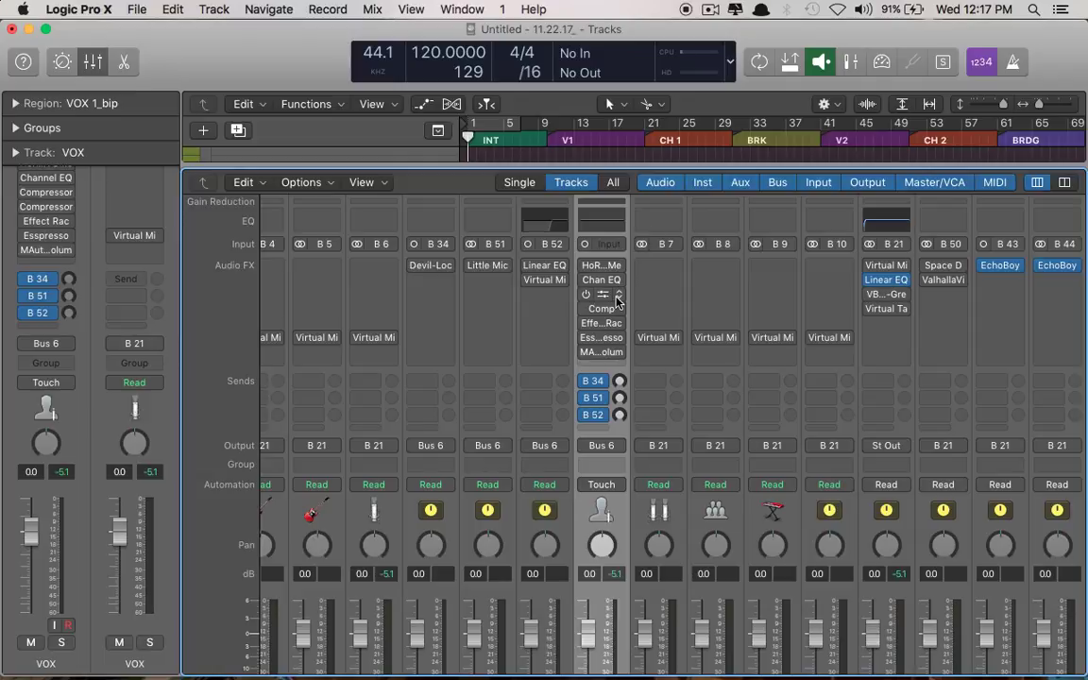
pyautogui.click(601, 280)
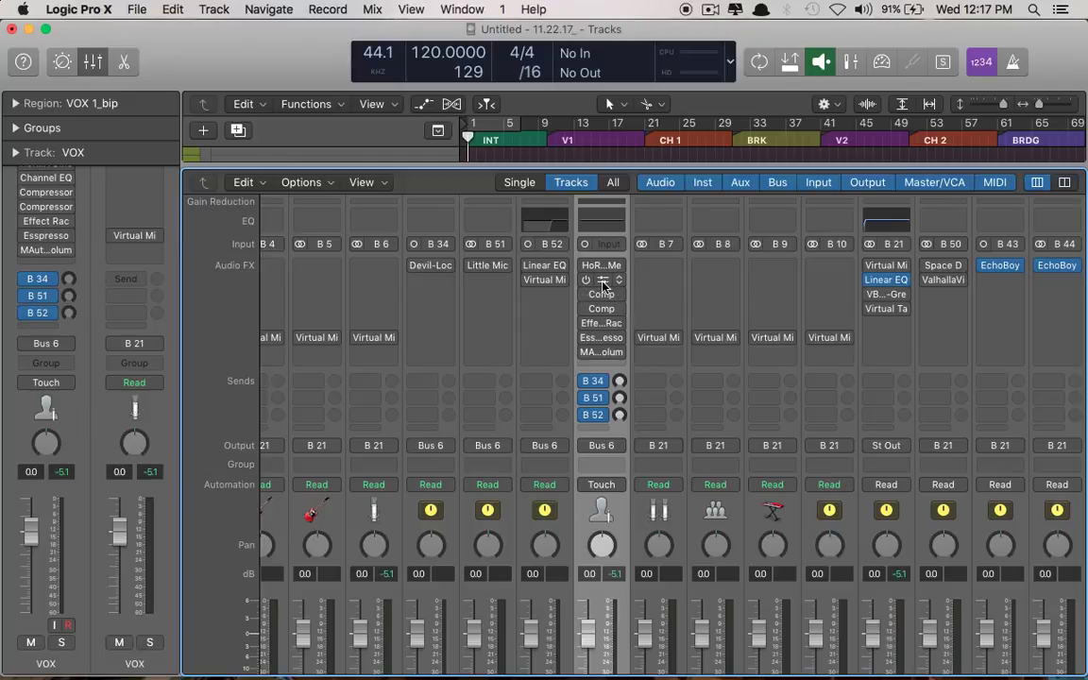
pyautogui.moveTo(449, 71); pyautogui.dragTo(594, 79)
pyautogui.click(251, 162)
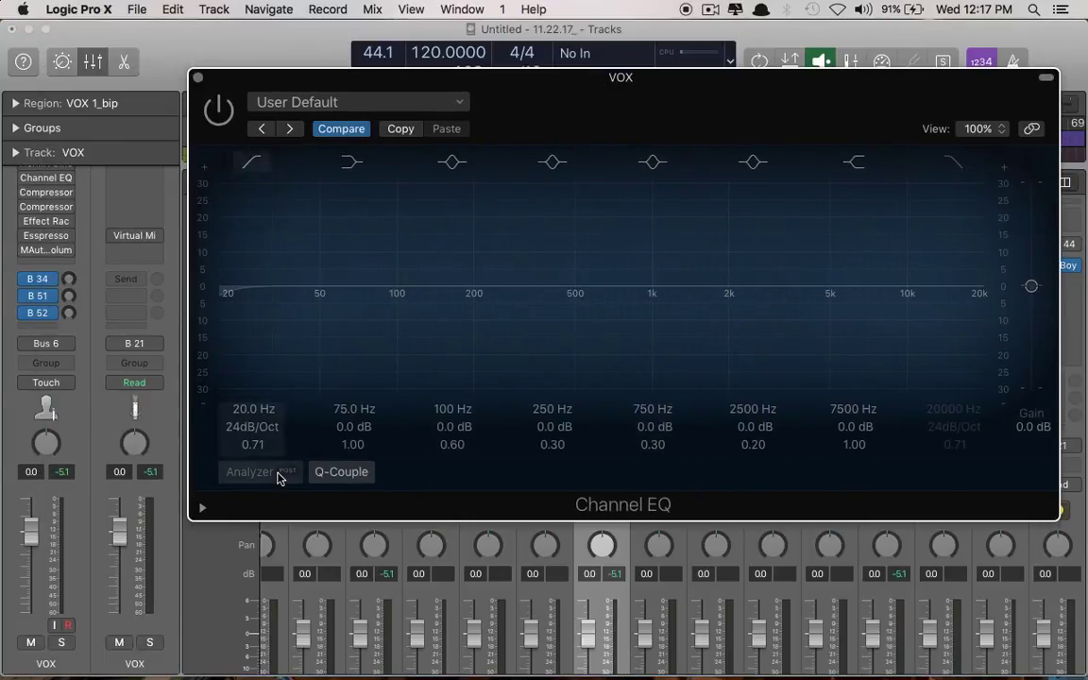
pyautogui.click(218, 108)
pyautogui.moveTo(238, 408); pyautogui.dragTo(402, 404)
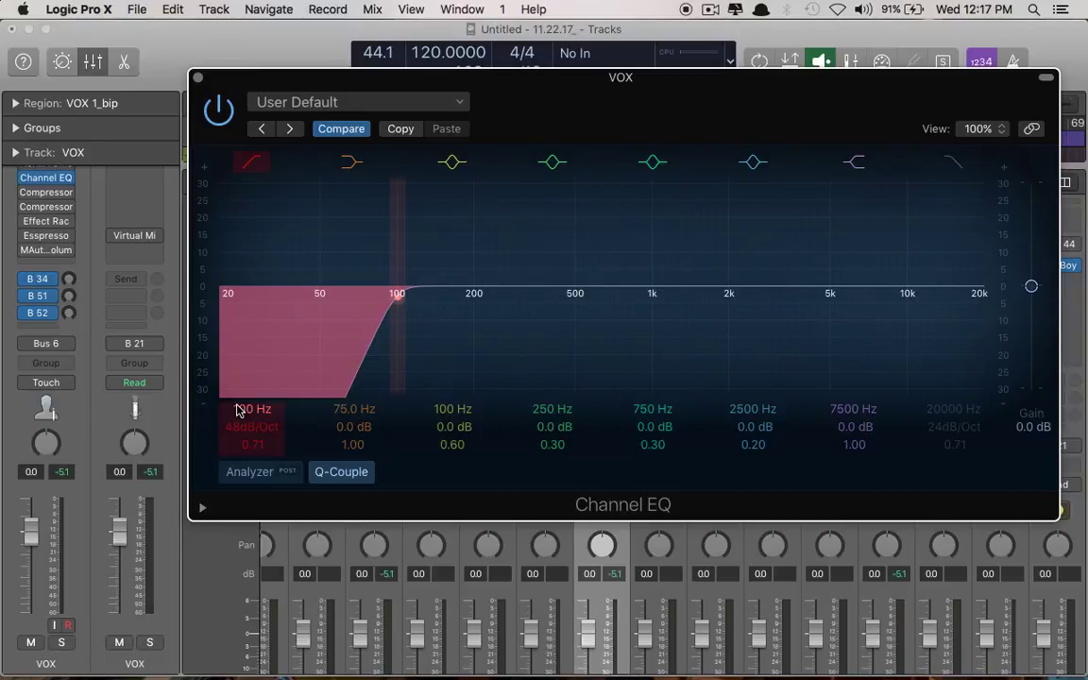
pyautogui.moveTo(238, 409)
pyautogui.mouseDown()
pyautogui.moveTo(108, 409)
pyautogui.moveTo(235, 408)
pyautogui.mouseUp()
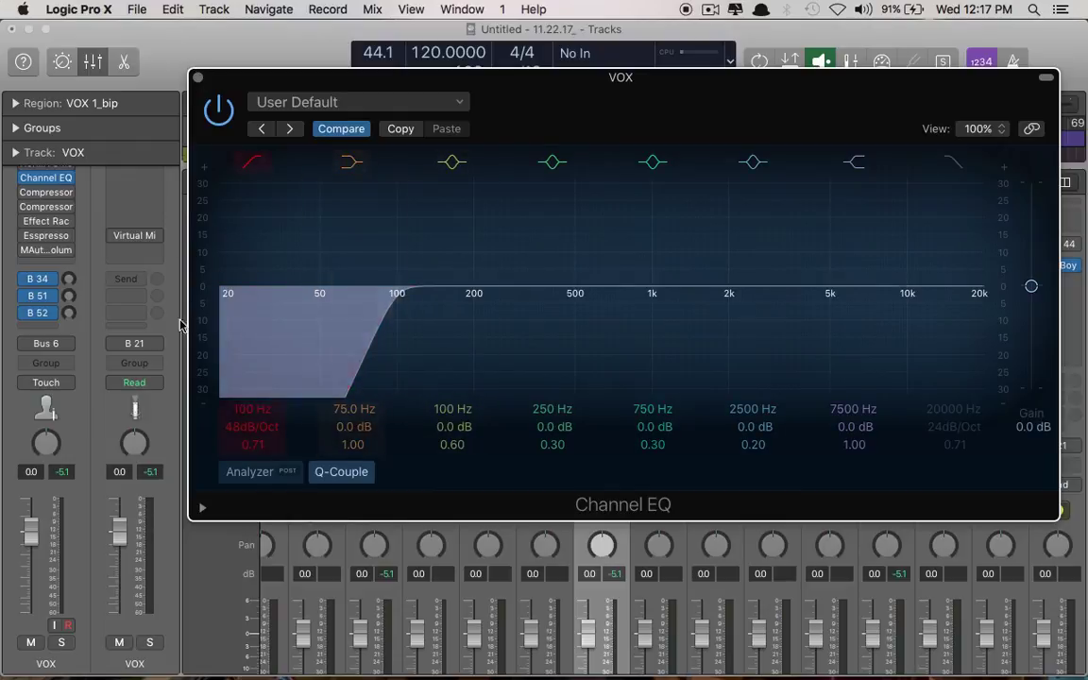
pyautogui.click(196, 78)
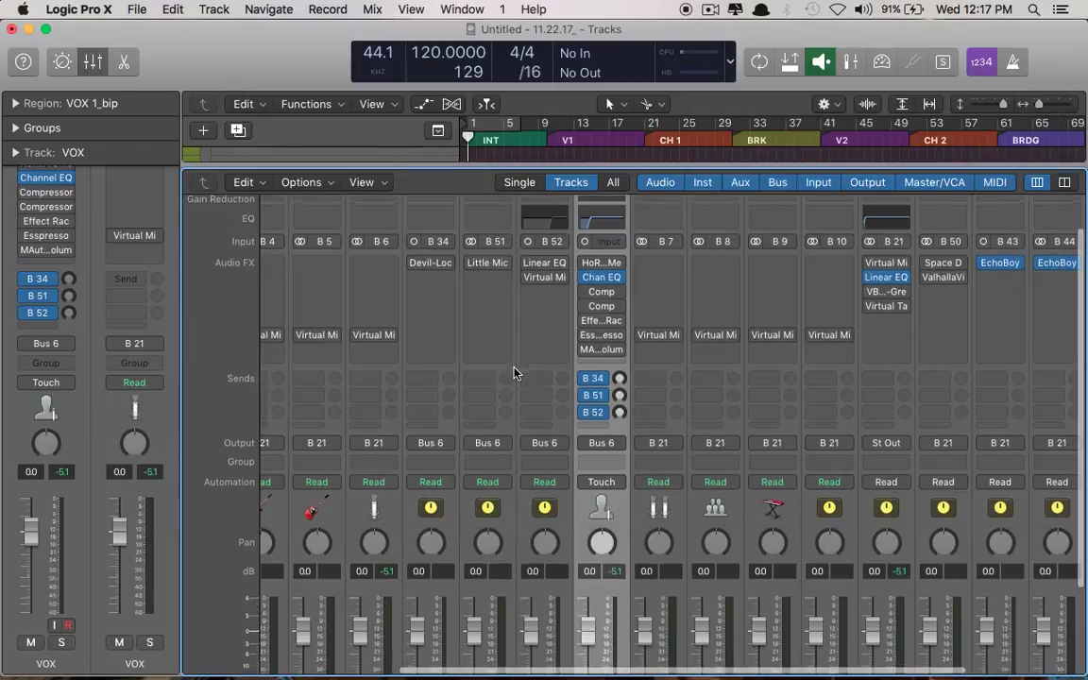
# Enable the Vintage VCA compressor on the VOX channel, with 4.5 ms attack and the threshold lowered to between -20 and -10 dB
pyautogui.scroll(-1, 528, 359)
pyautogui.click(601, 276)
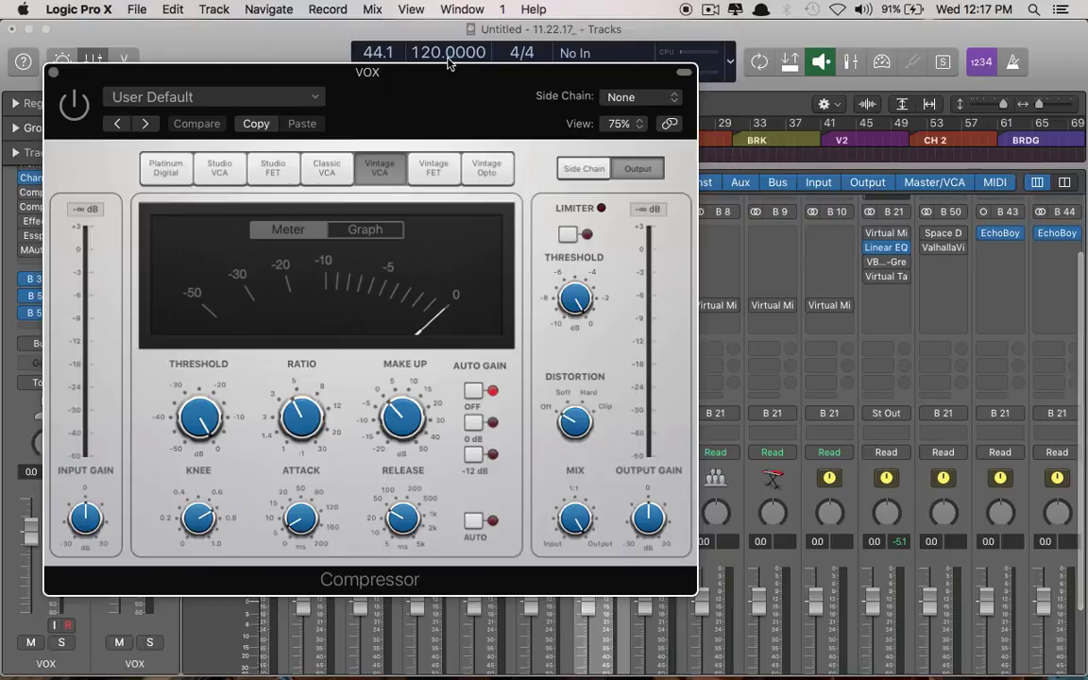
pyautogui.moveTo(401, 106); pyautogui.dragTo(641, 64)
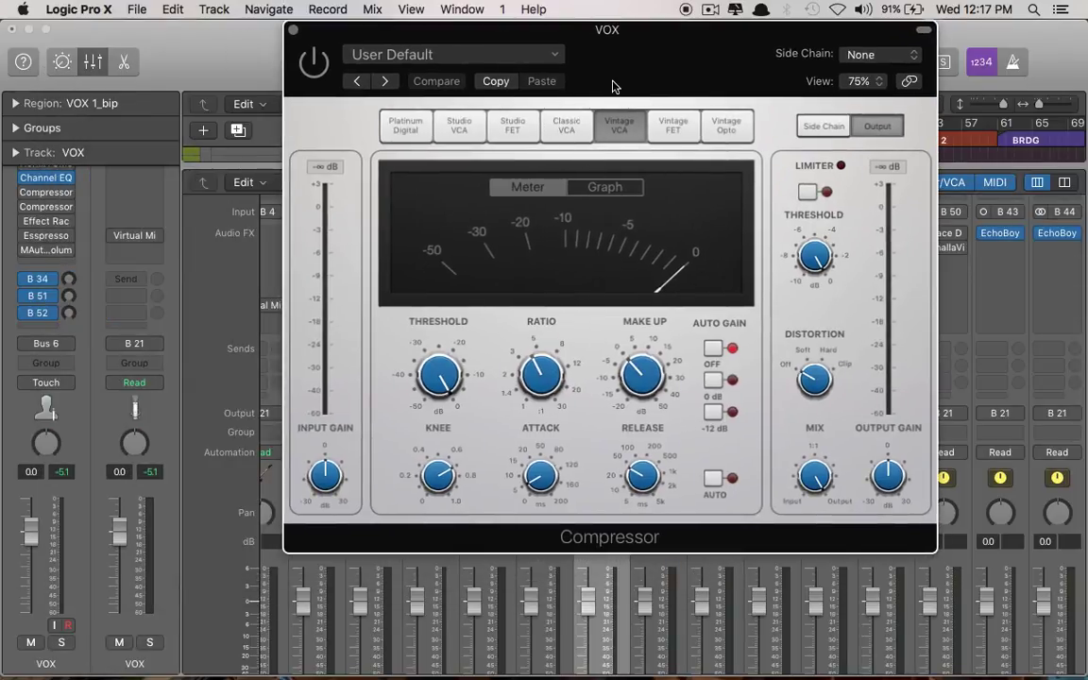
pyautogui.click(313, 63)
pyautogui.scroll(-1, 538, 477)
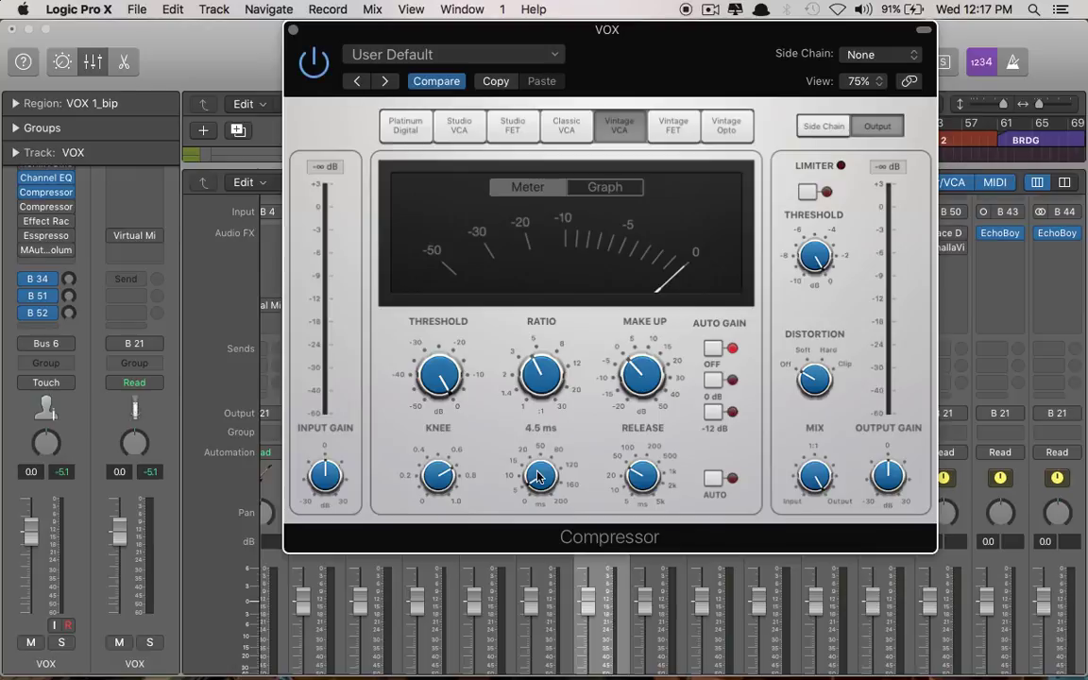
pyautogui.moveTo(648, 475)
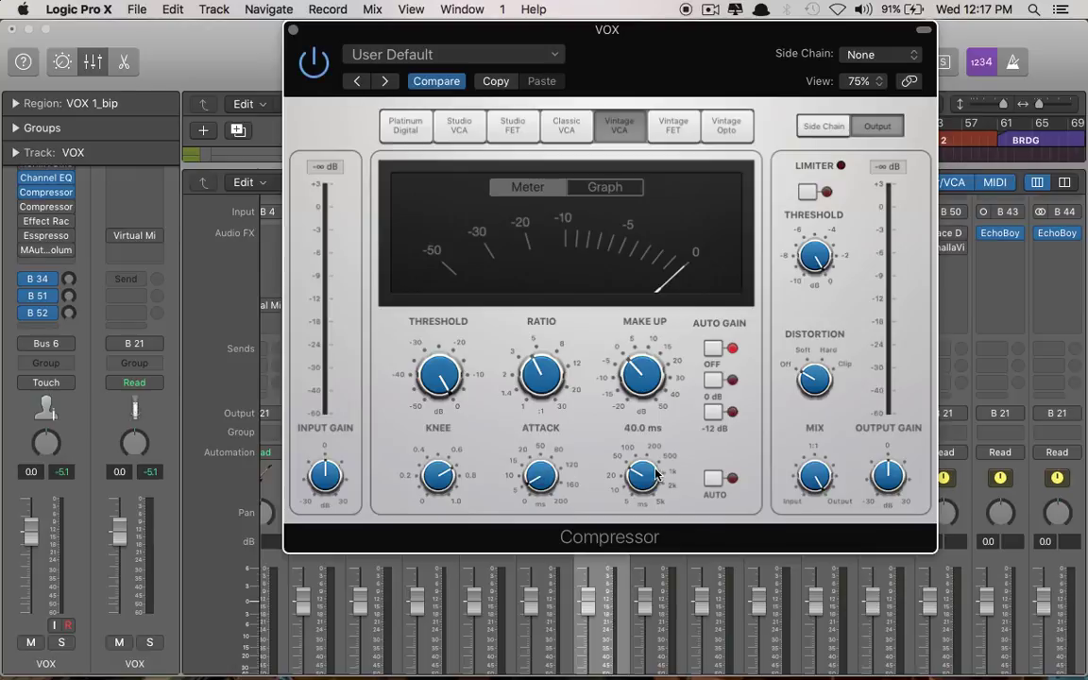
pyautogui.moveTo(526, 360)
pyautogui.moveTo(439, 373); pyautogui.dragTo(432, 414)
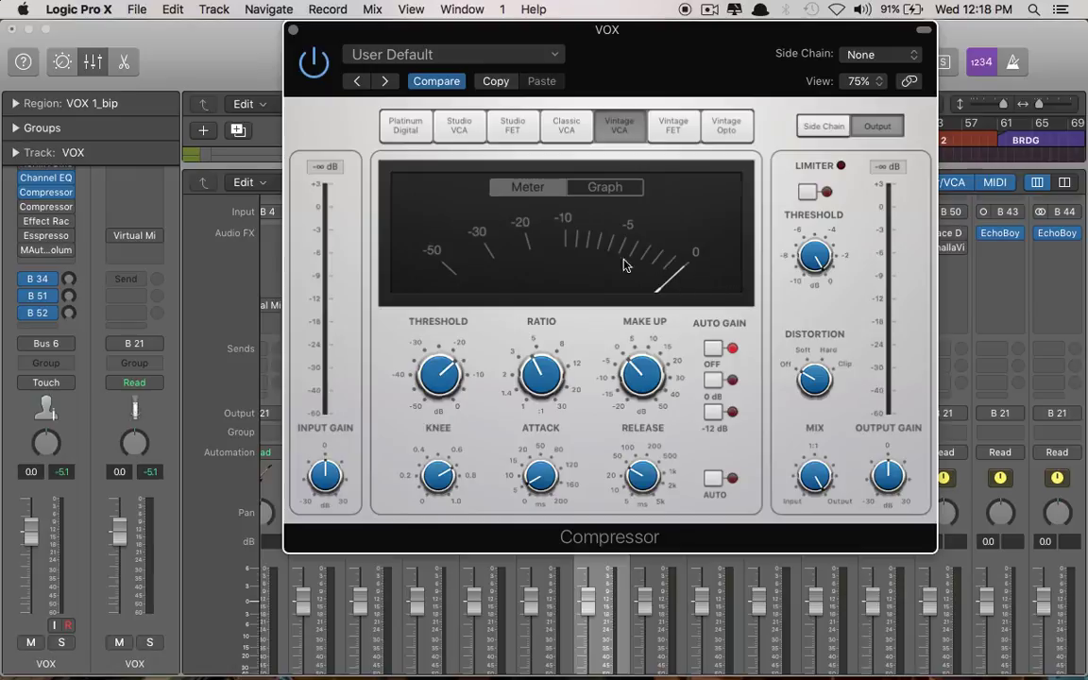
pyautogui.click(292, 29)
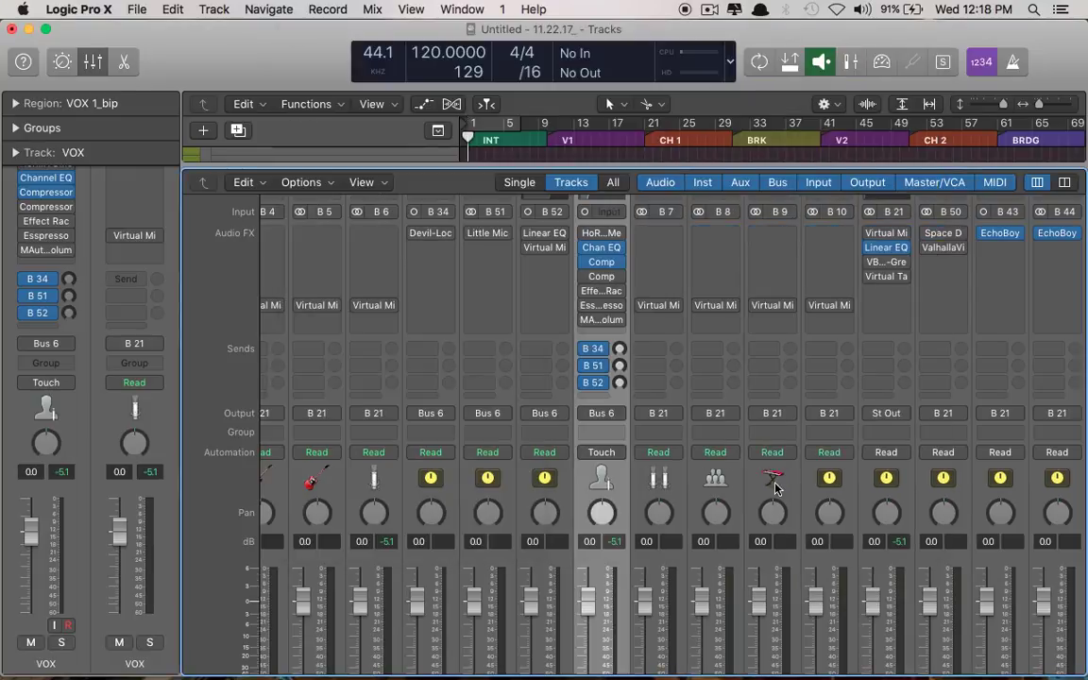
# Enable the second, Classic VCA compressor on the VOX channel and lower its threshold to nearly -50 dB
pyautogui.click(596, 276)
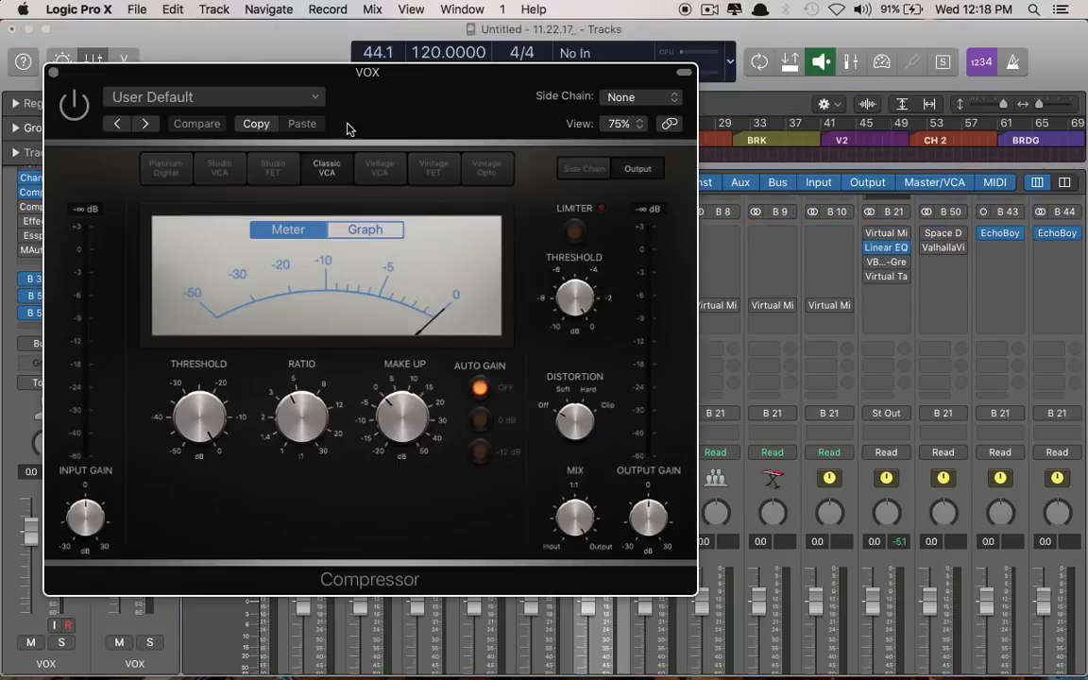
pyautogui.moveTo(332, 94); pyautogui.dragTo(651, 100)
pyautogui.click(397, 109)
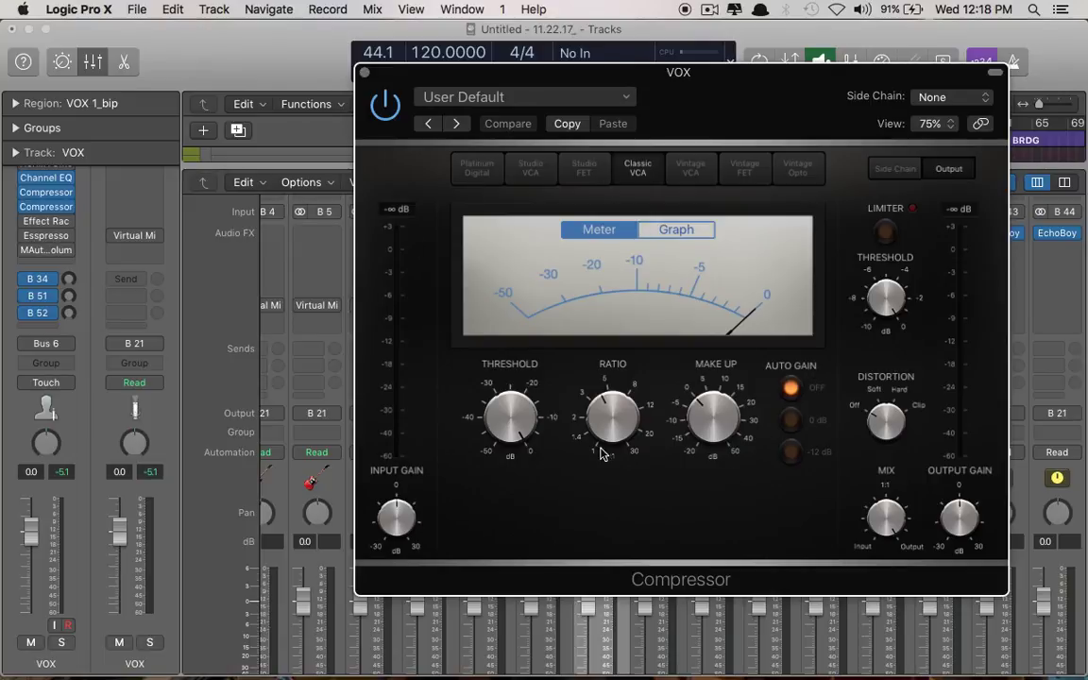
pyautogui.moveTo(503, 412)
pyautogui.mouseDown()
pyautogui.moveTo(493, 451)
pyautogui.moveTo(501, 419)
pyautogui.mouseUp()
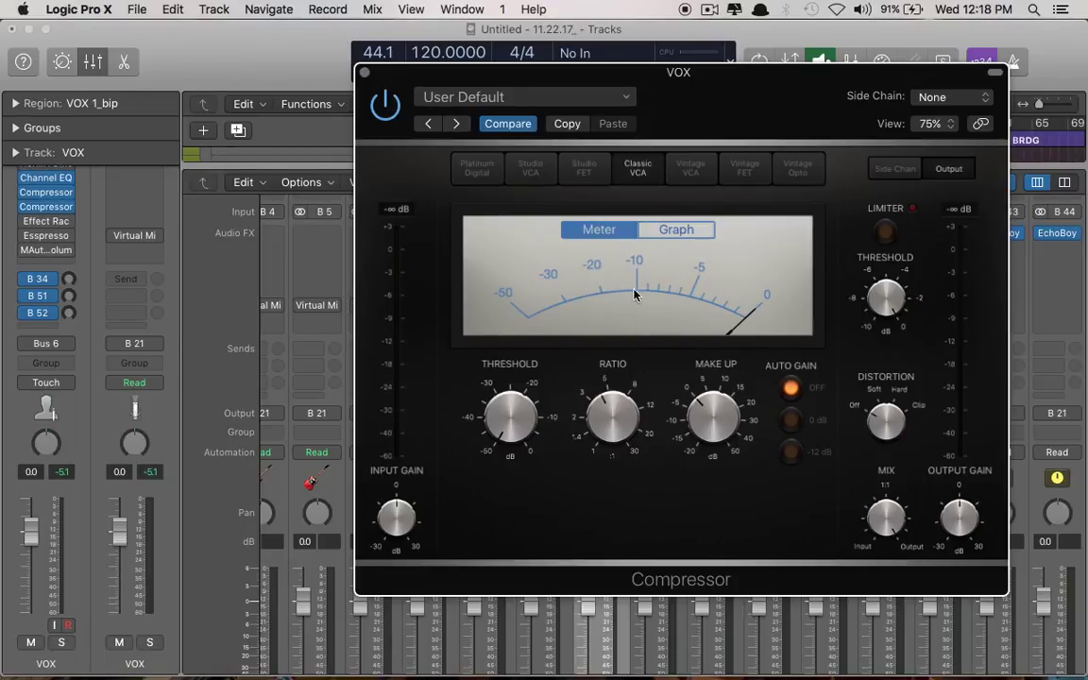
pyautogui.moveTo(521, 415)
pyautogui.click(365, 73)
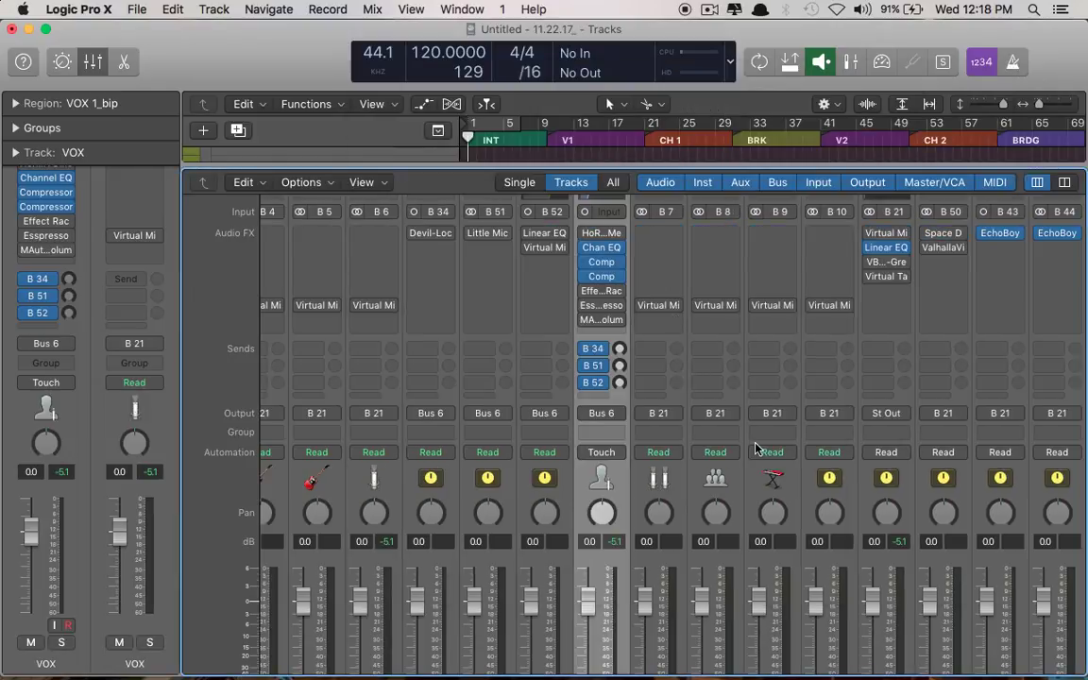
# Enable the Effect Rack on the VOX channel and set its Decapitator drive to about 3 with style A
pyautogui.click(587, 291)
pyautogui.click(603, 292)
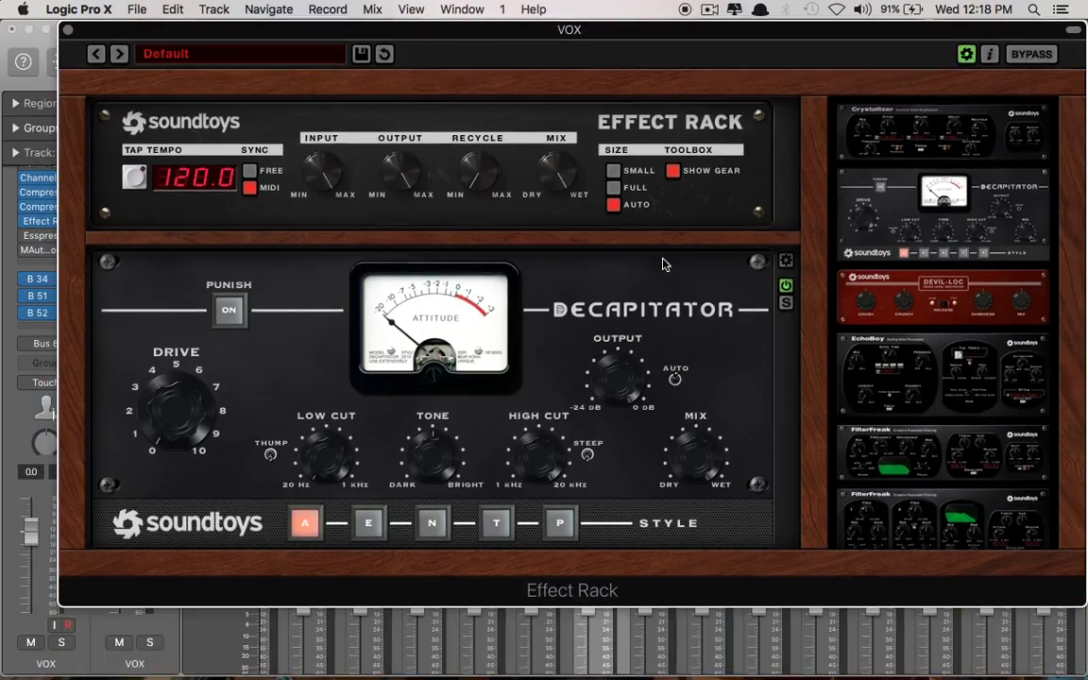
pyautogui.scroll(-2, 652, 274)
pyautogui.scroll(2, 652, 274)
pyautogui.moveTo(173, 405); pyautogui.dragTo(169, 362)
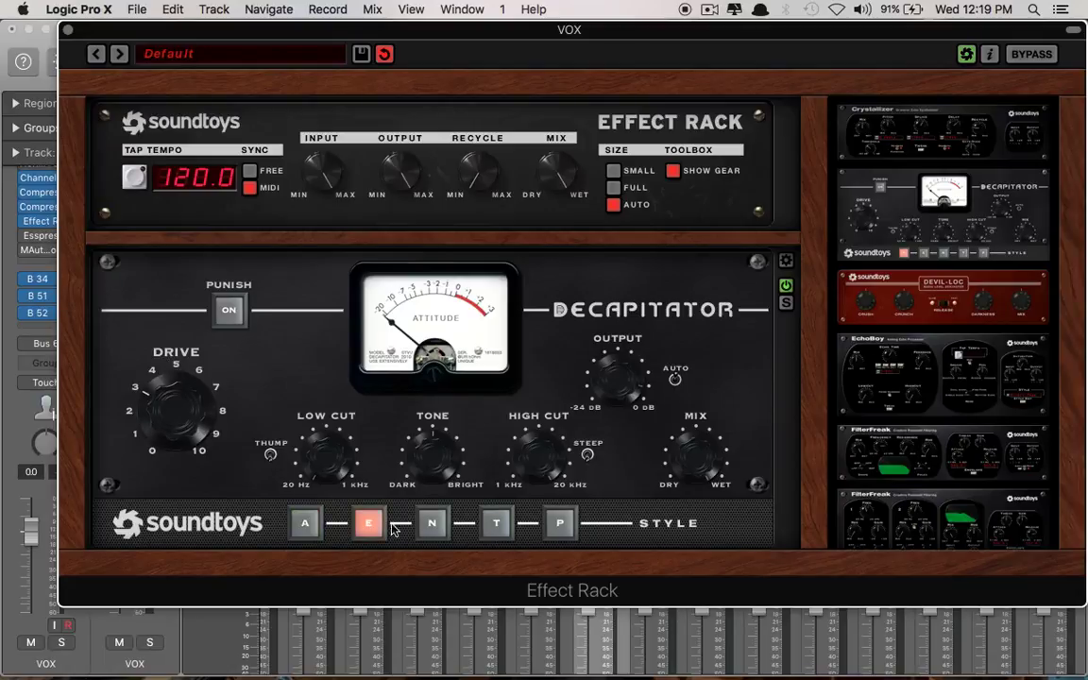
pyautogui.click(295, 518)
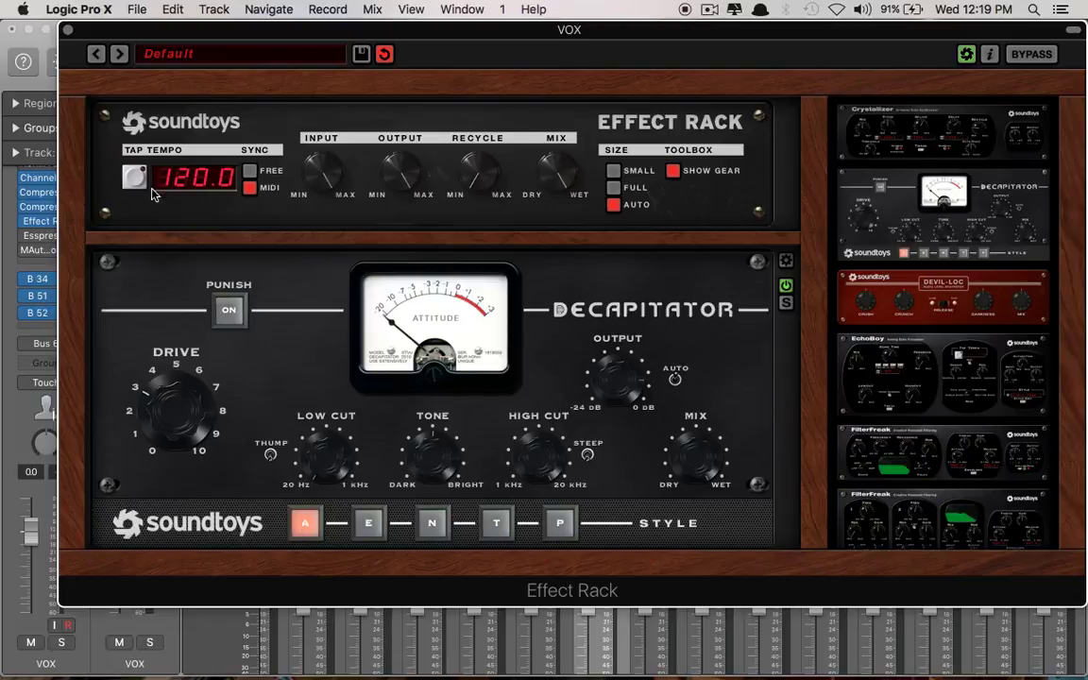
# Boost the SIE-Q high band, set its mid frequency to 0.7 kHz, and close the Effect Rack
pyautogui.scroll(-3, 737, 329)
pyautogui.scroll(-5, 738, 330)
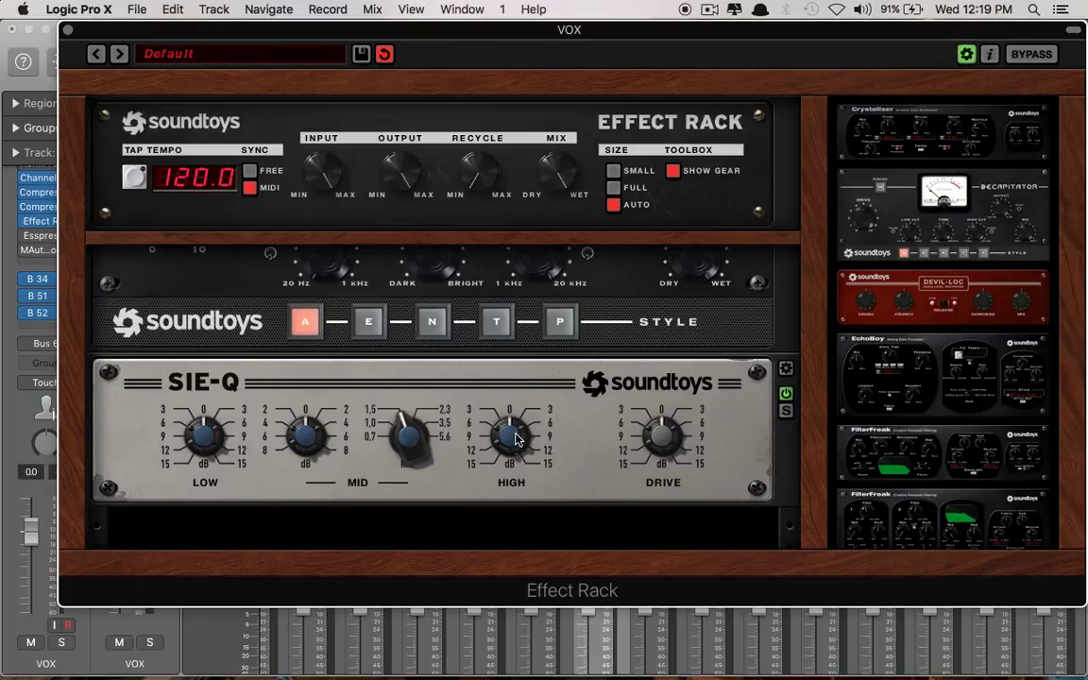
pyautogui.moveTo(515, 439); pyautogui.dragTo(502, 406)
pyautogui.moveTo(402, 443); pyautogui.dragTo(403, 552)
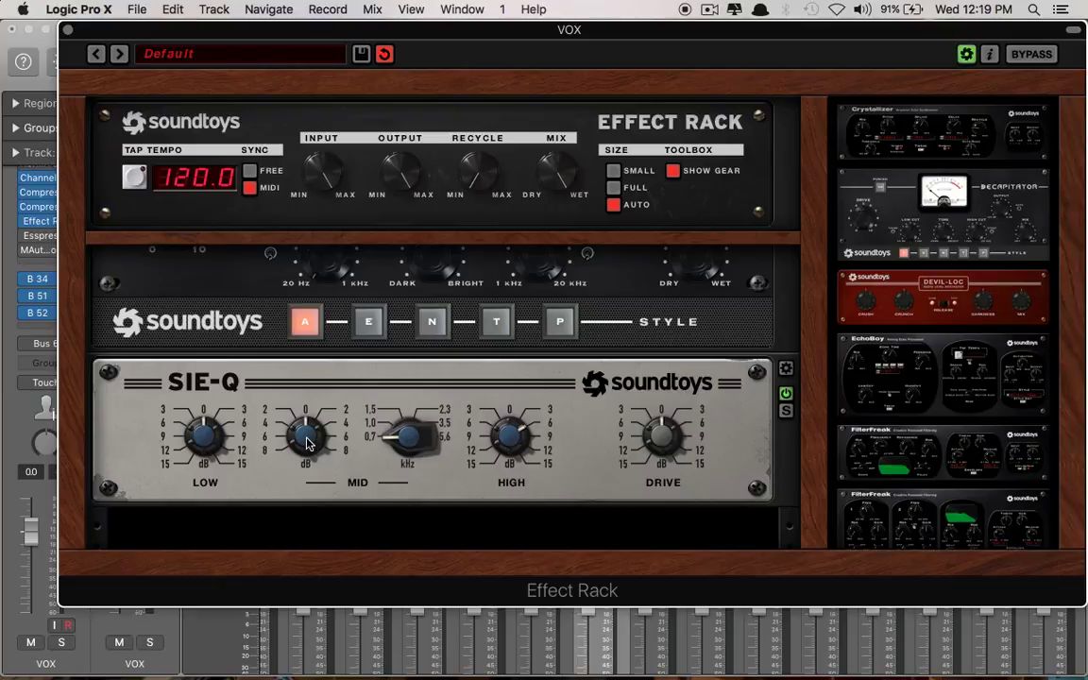
pyautogui.moveTo(307, 444); pyautogui.dragTo(312, 436)
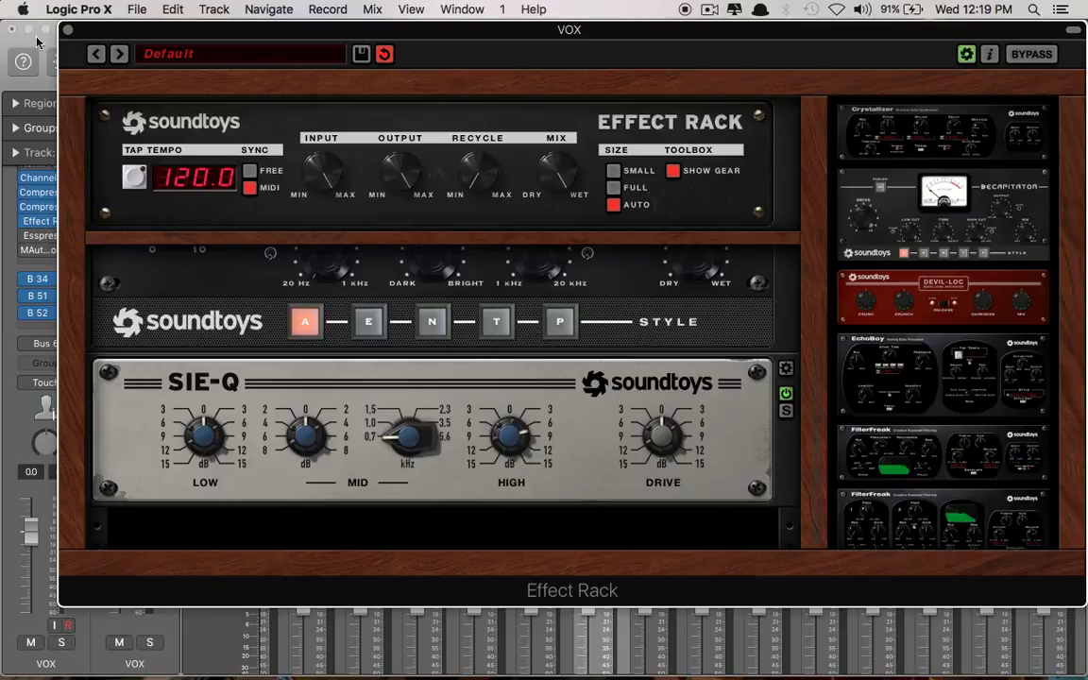
pyautogui.click(66, 30)
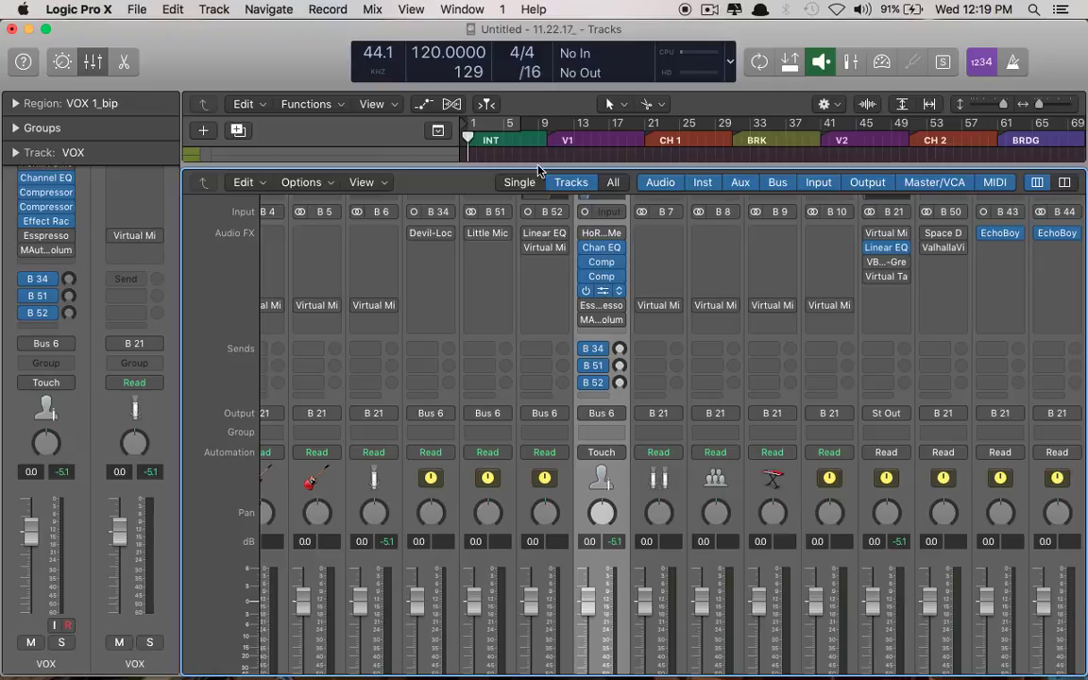
pyautogui.click(595, 291)
pyautogui.click(68, 30)
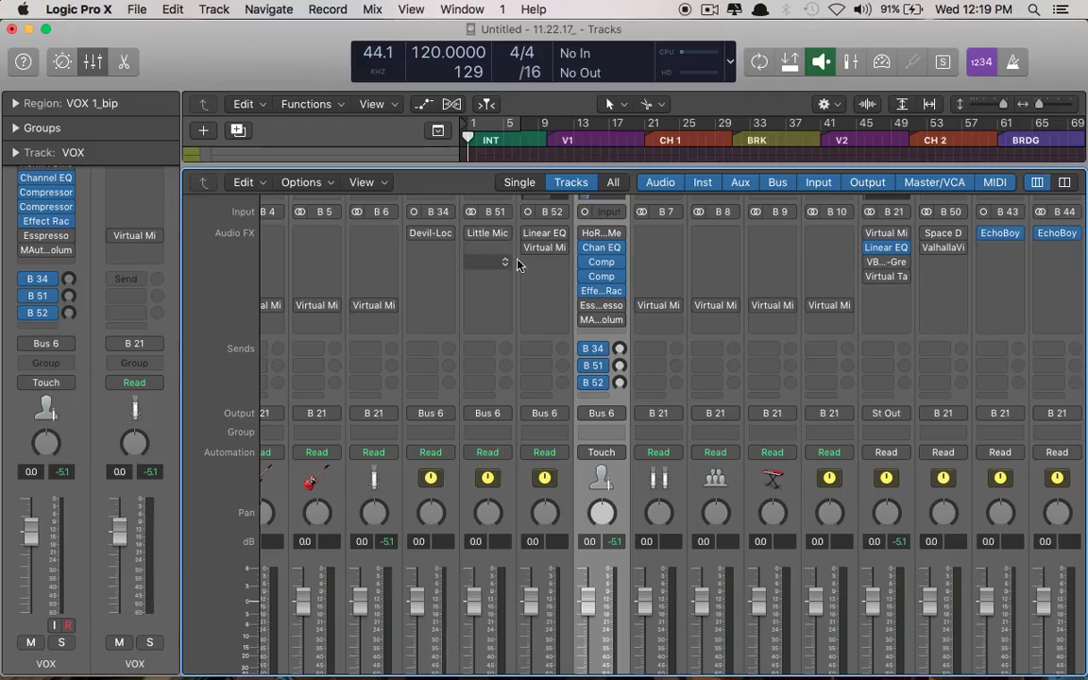
# Enable Esspresso on the VOX channel and shift its detector and suppressor bands so both start at 4K
pyautogui.click(594, 305)
pyautogui.moveTo(433, 114); pyautogui.dragTo(649, 95)
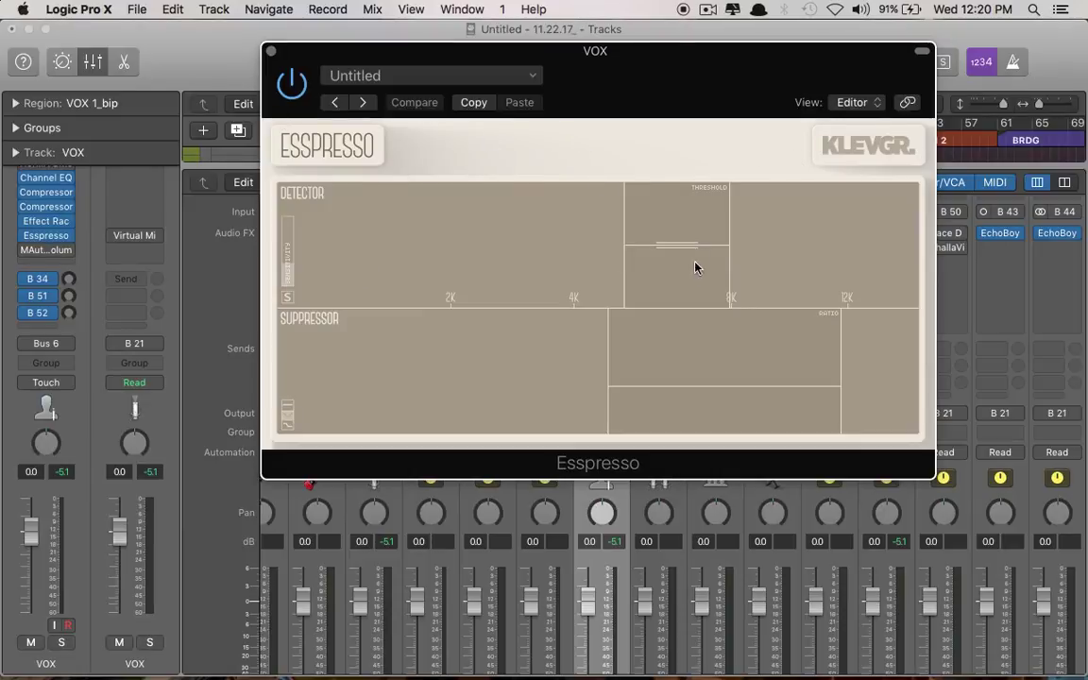
pyautogui.moveTo(694, 270)
pyautogui.mouseDown()
pyautogui.moveTo(557, 274)
pyautogui.moveTo(701, 272)
pyautogui.mouseUp()
pyautogui.moveTo(737, 359); pyautogui.dragTo(701, 347)
pyautogui.moveTo(706, 297); pyautogui.dragTo(727, 253)
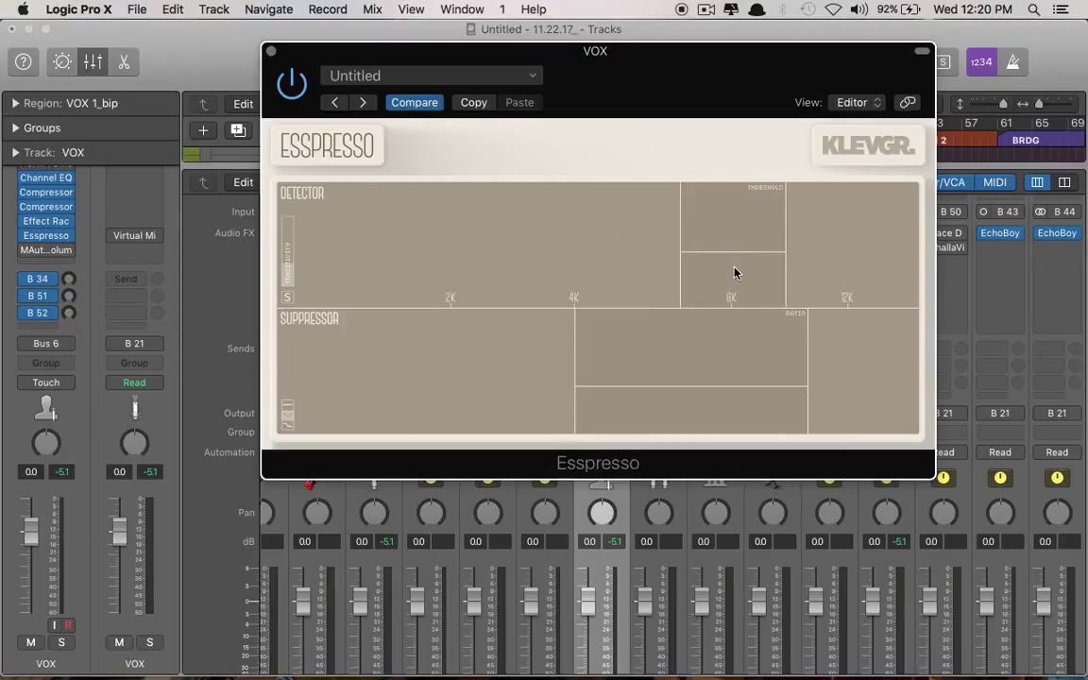
pyautogui.moveTo(735, 273); pyautogui.dragTo(628, 277)
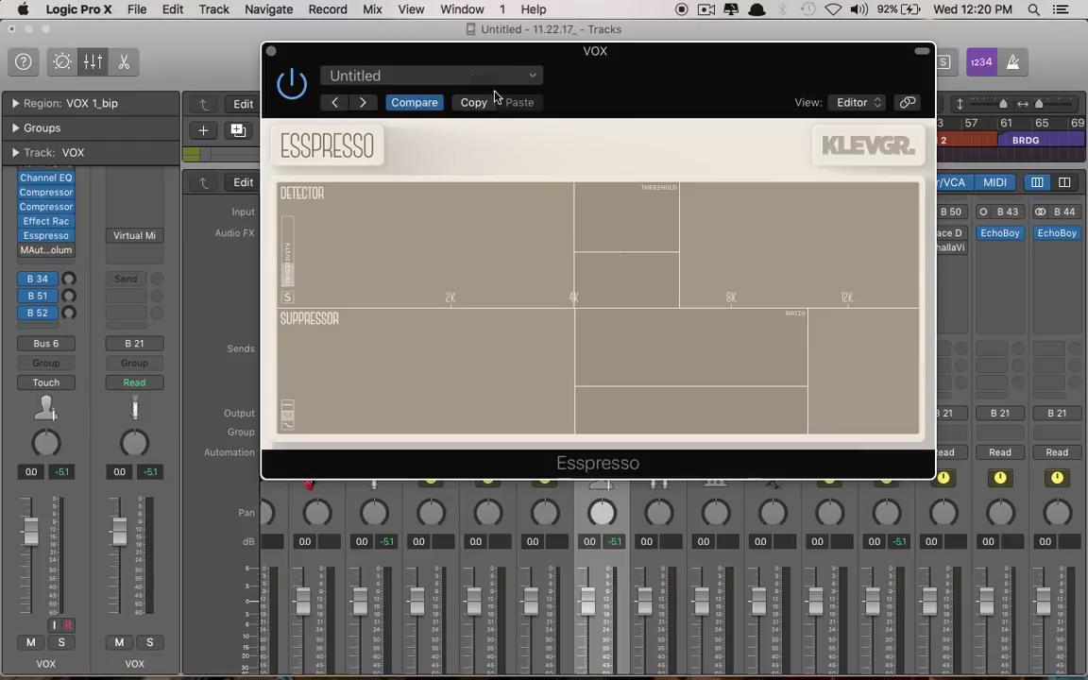
pyautogui.click(271, 51)
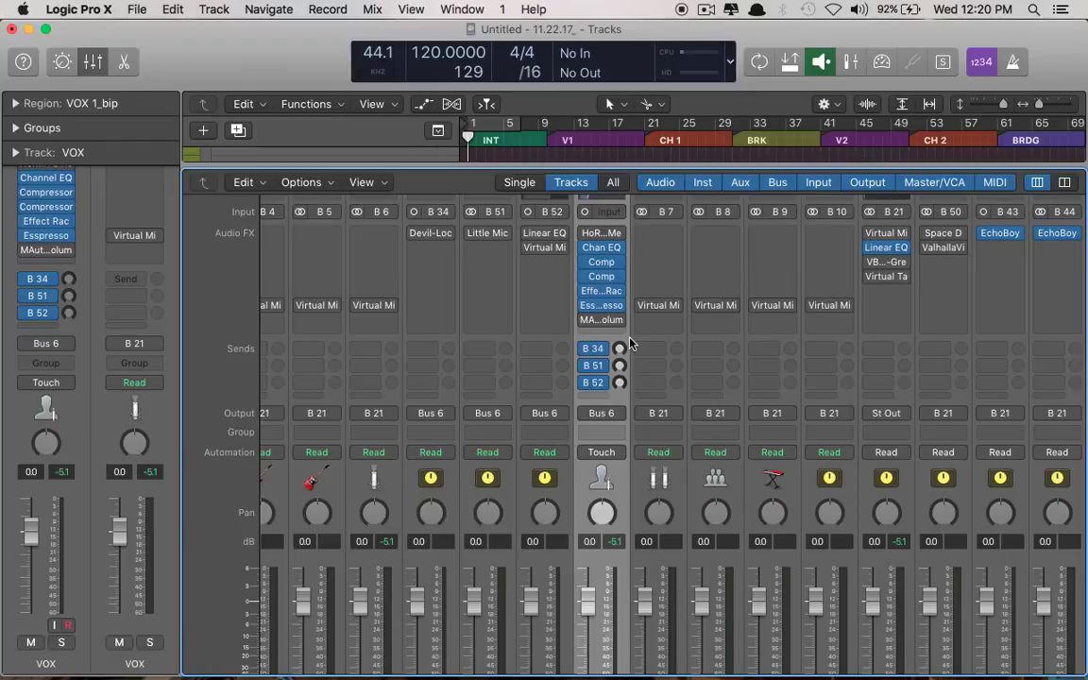
# Review the MAutoVolume settings on the VOX channel and close the plug-in window
pyautogui.click(601, 321)
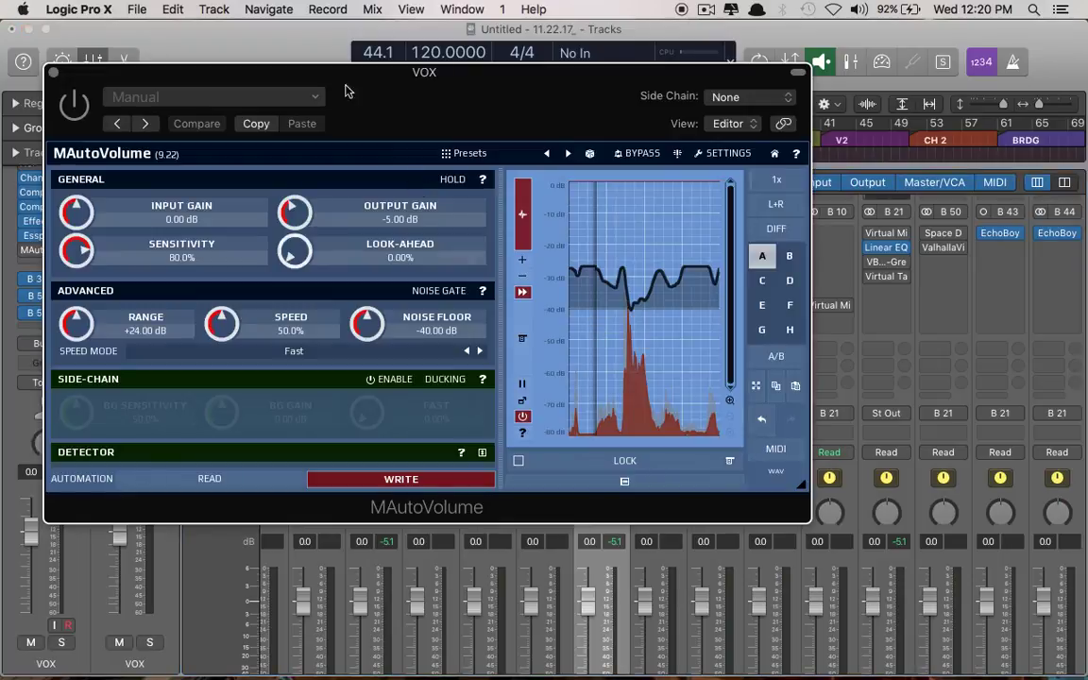
pyautogui.moveTo(404, 79); pyautogui.dragTo(604, 77)
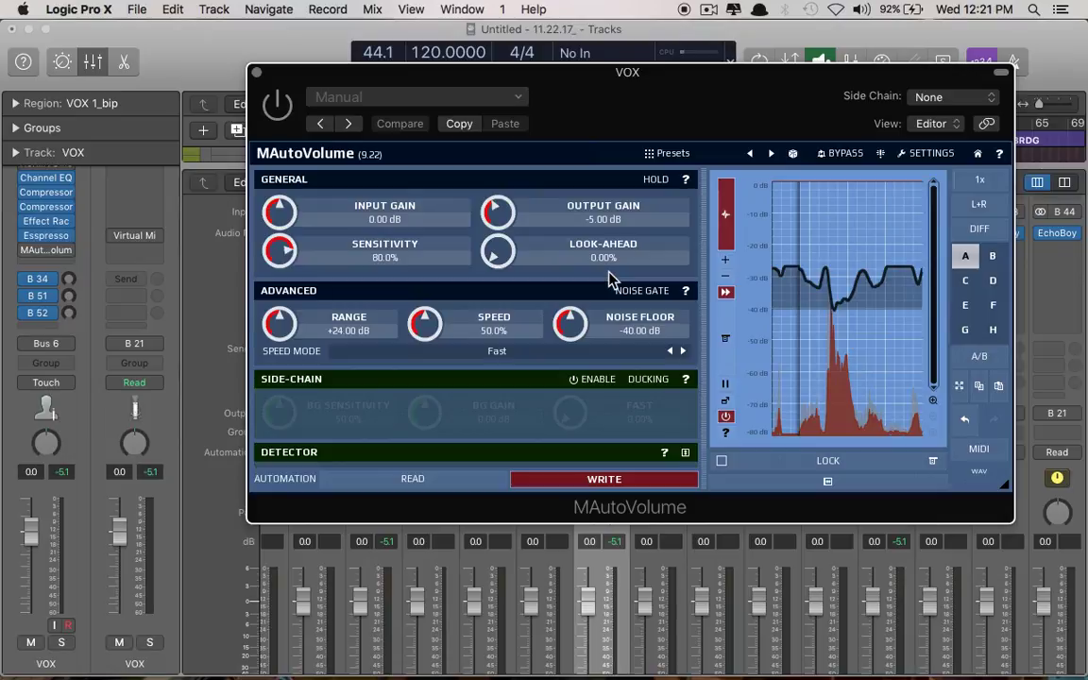
pyautogui.press('super+w')
# Return from the mixer to the start of the VOX region in close-up, with track automation shown and cycling off
pyautogui.press('x')
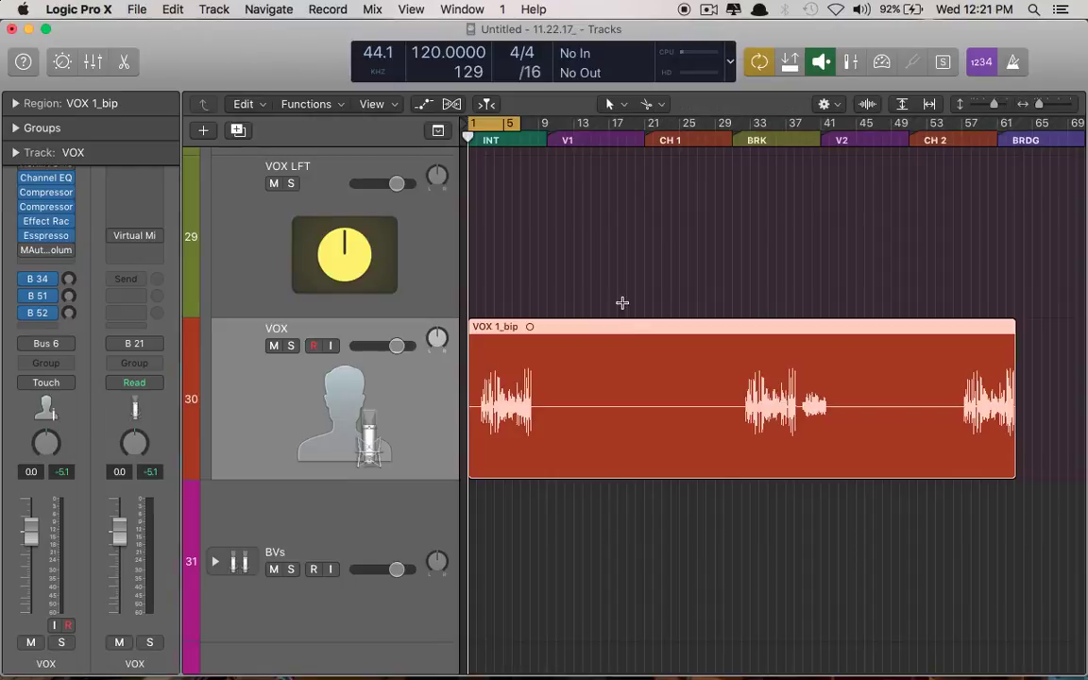
pyautogui.moveTo(471, 349); pyautogui.dragTo(629, 466)
pyautogui.press('a')
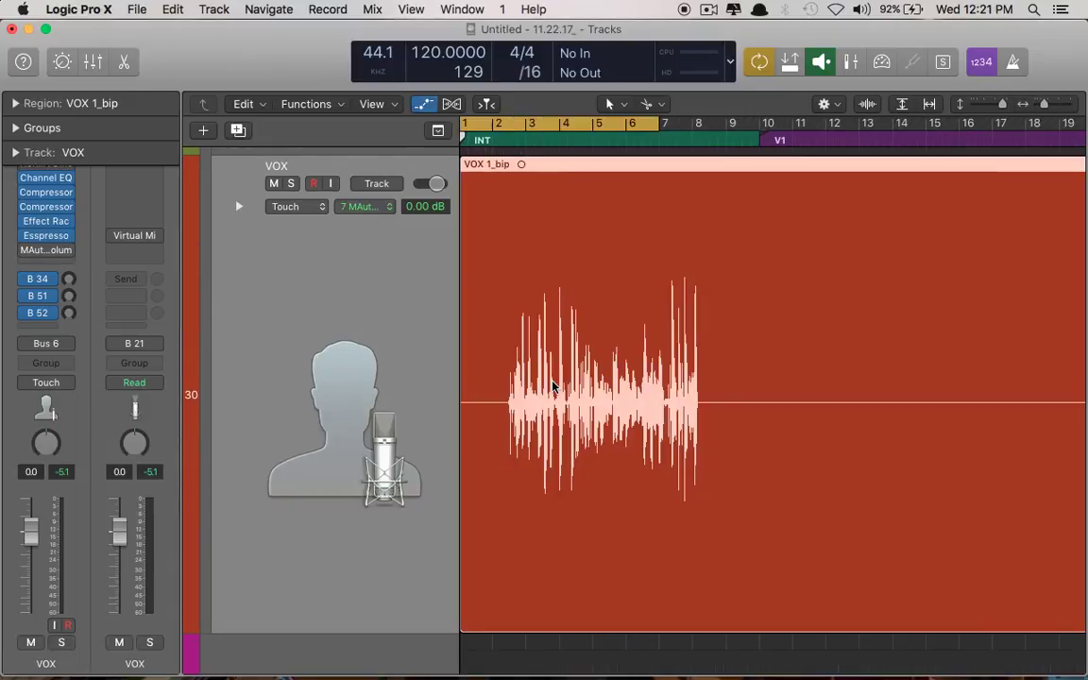
pyautogui.press('c')
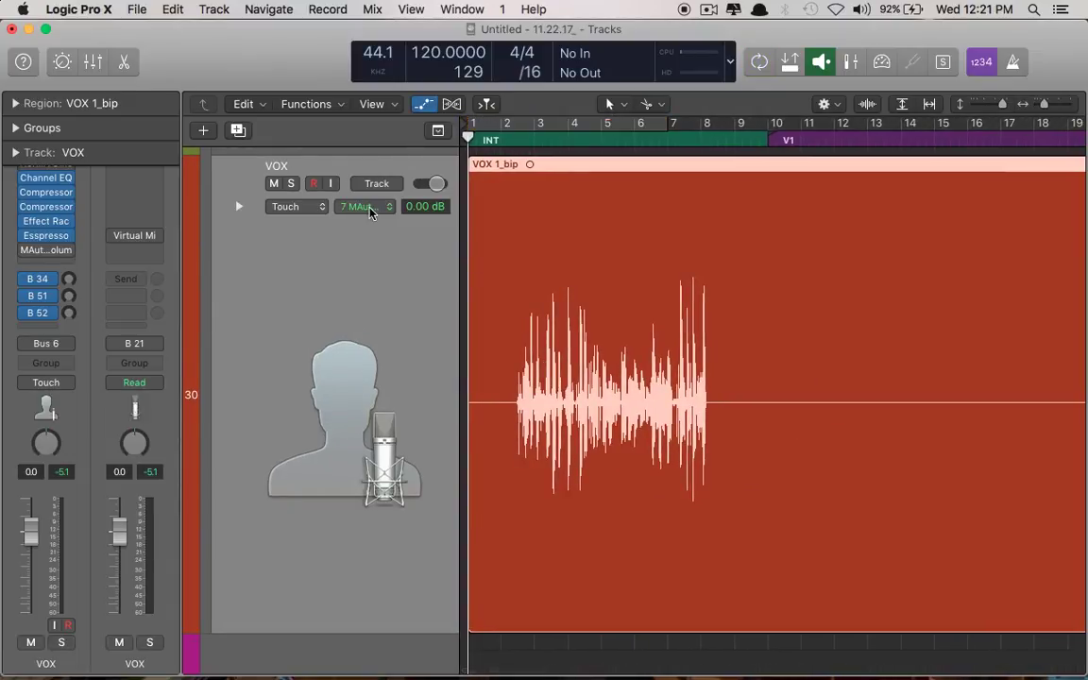
# Switch the VOX track's automation parameter to Volume and its automation mode to Write
pyautogui.click(369, 212)
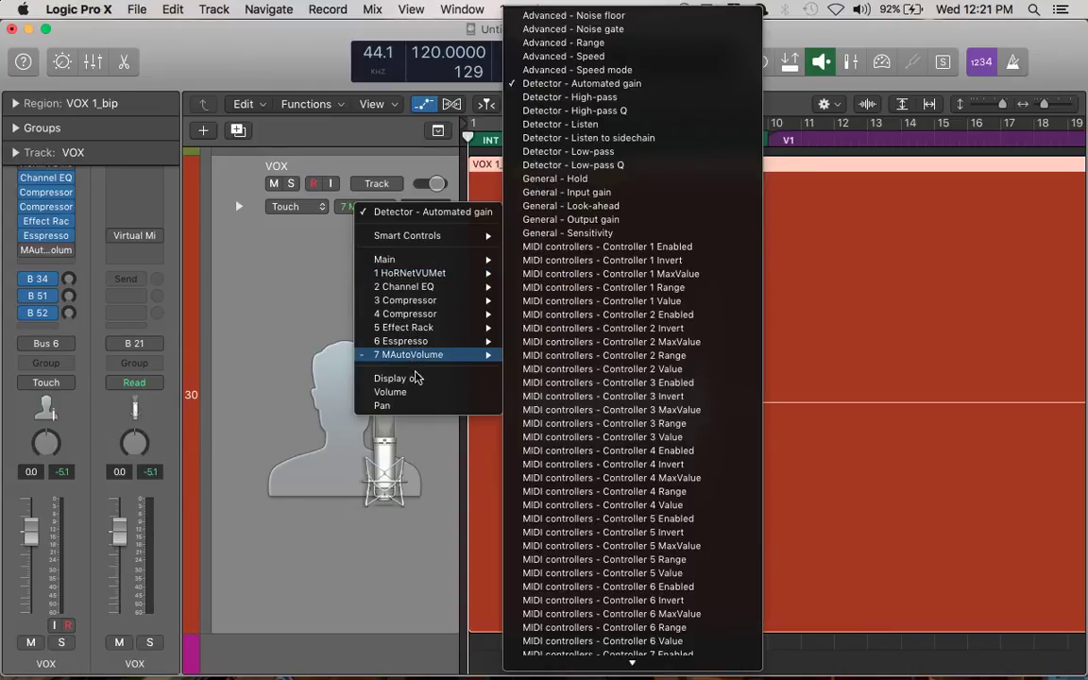
pyautogui.click(435, 393)
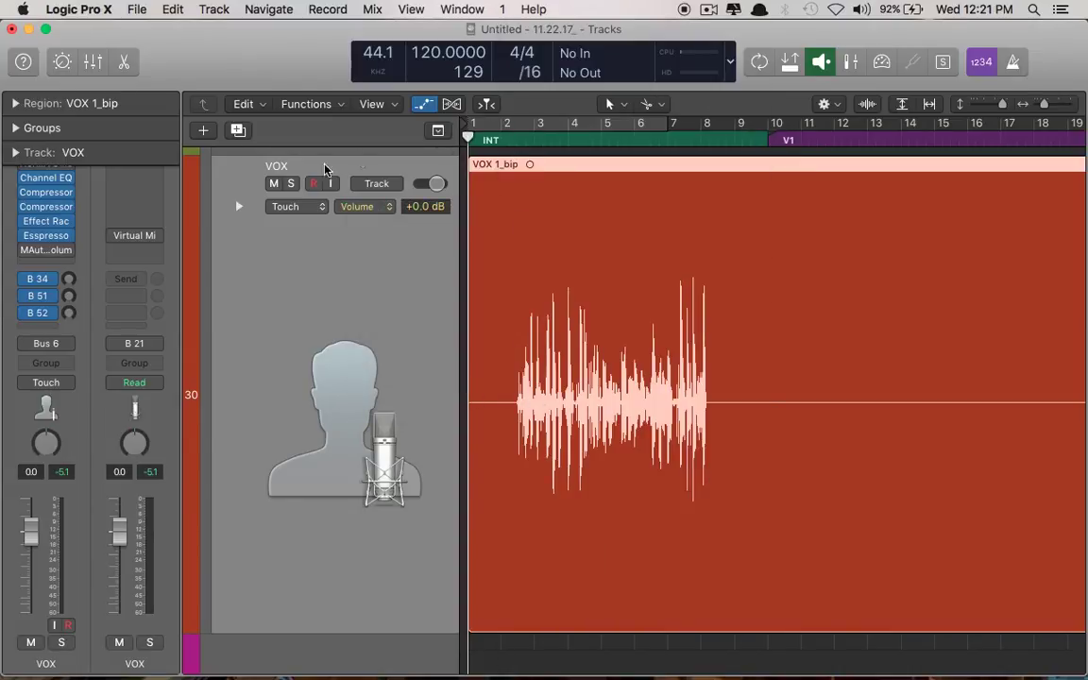
pyautogui.click(293, 206)
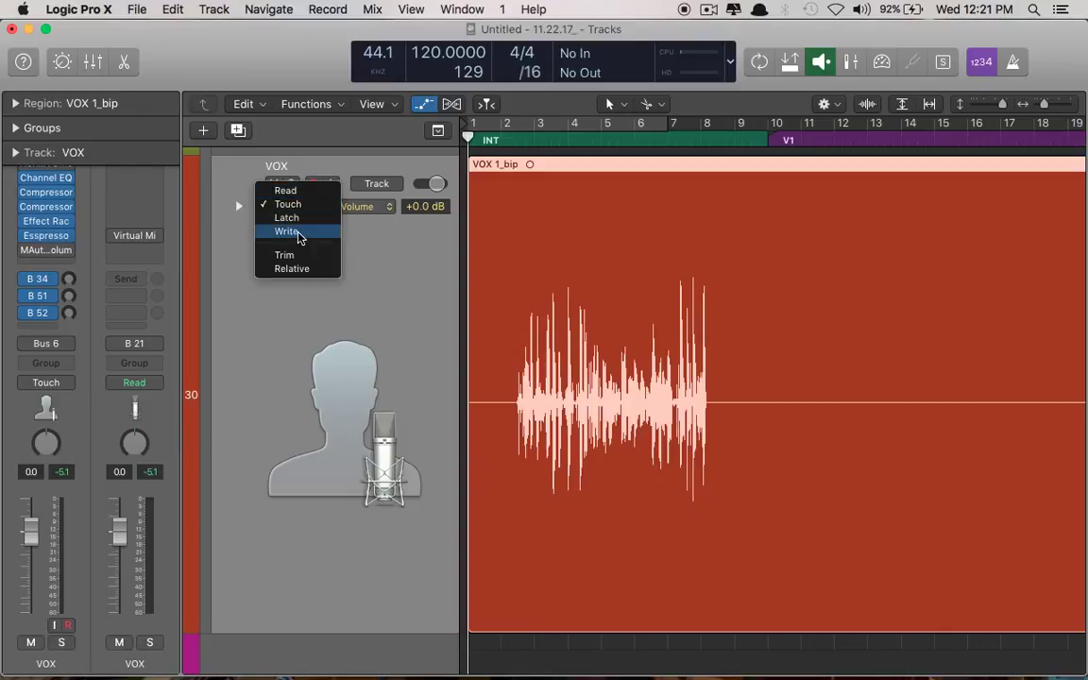
pyautogui.click(286, 231)
pyautogui.press('a')
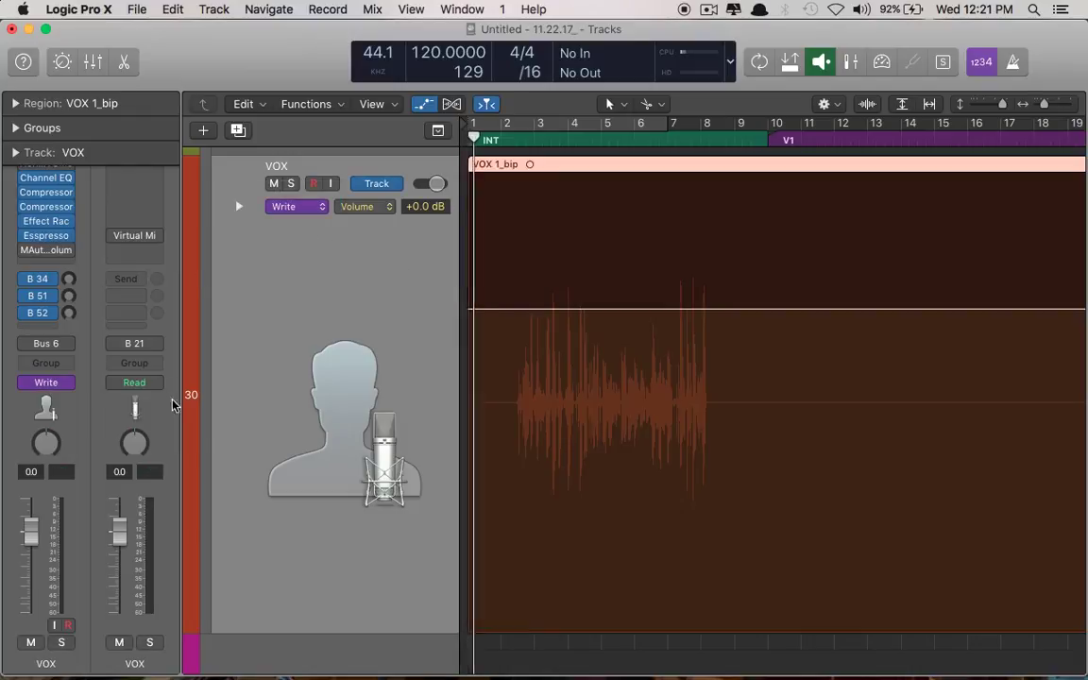
# Record volume automation by riding the VOX fader during playback and leave the fader at +2.1 dB
pyautogui.moveTo(31, 530); pyautogui.dragTo(31, 539)
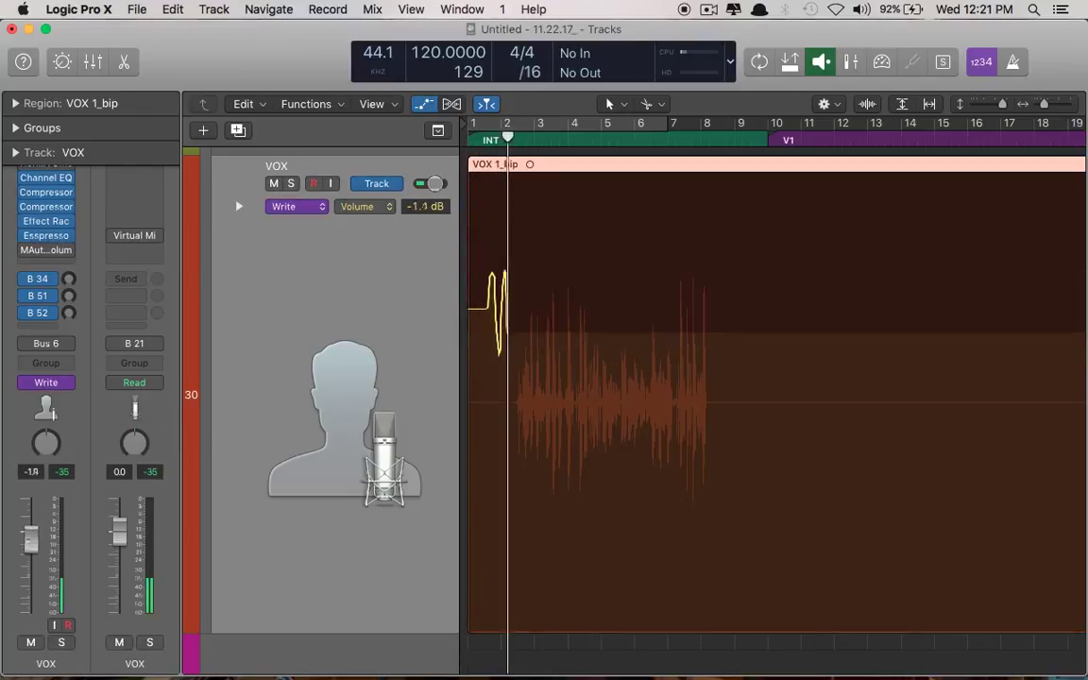
pyautogui.press('space')
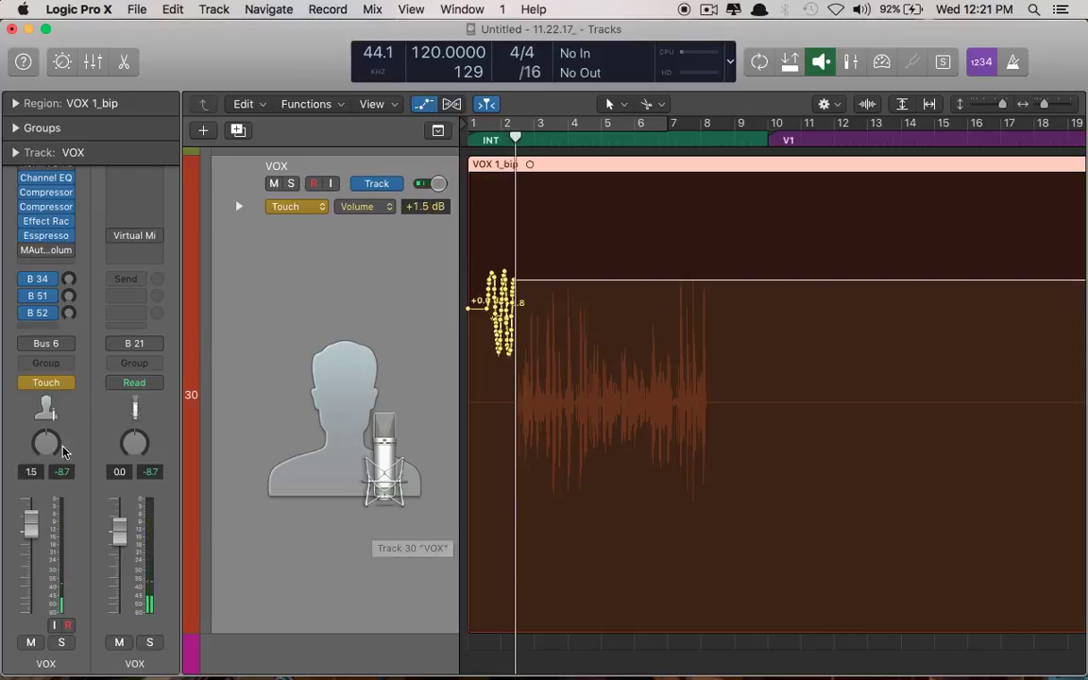
pyautogui.moveTo(30, 518); pyautogui.dragTo(33, 515)
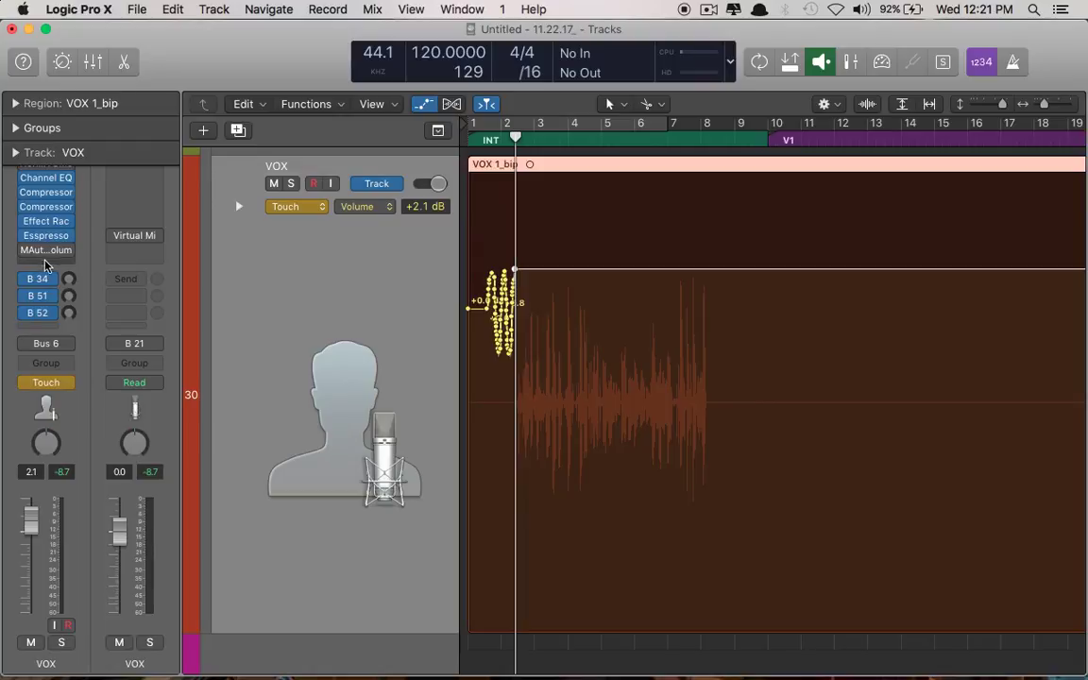
# Check the MAutoVolume window briefly, and delete all the volume automation points on the VOX track, with the playhead near bar 2
pyautogui.moveTo(47, 251)
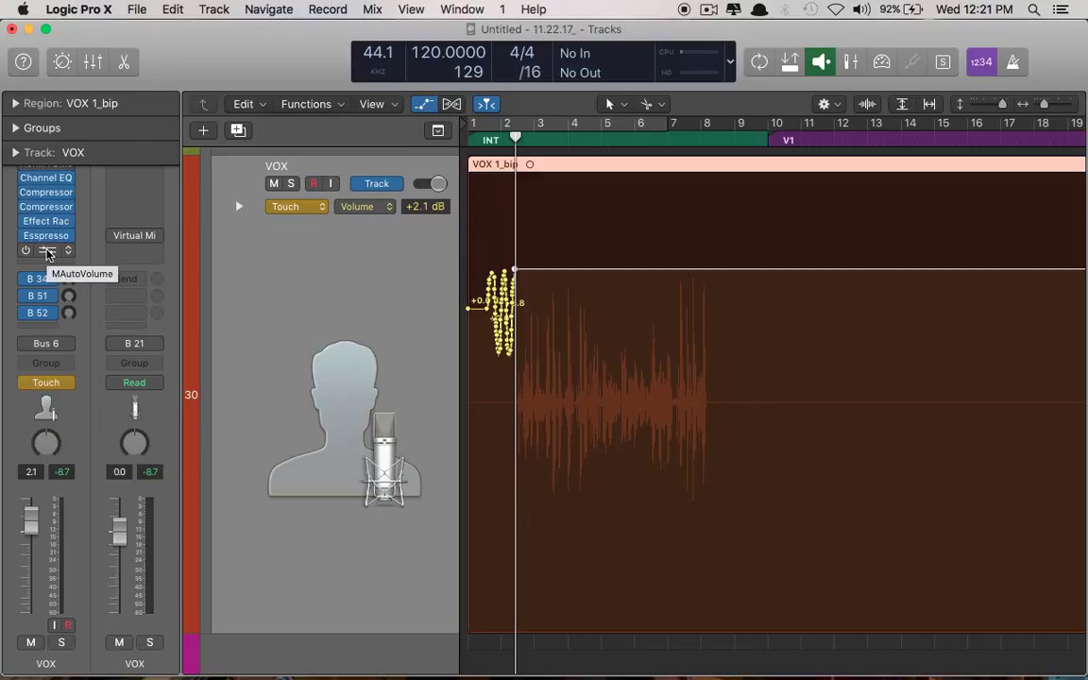
pyautogui.click(47, 251)
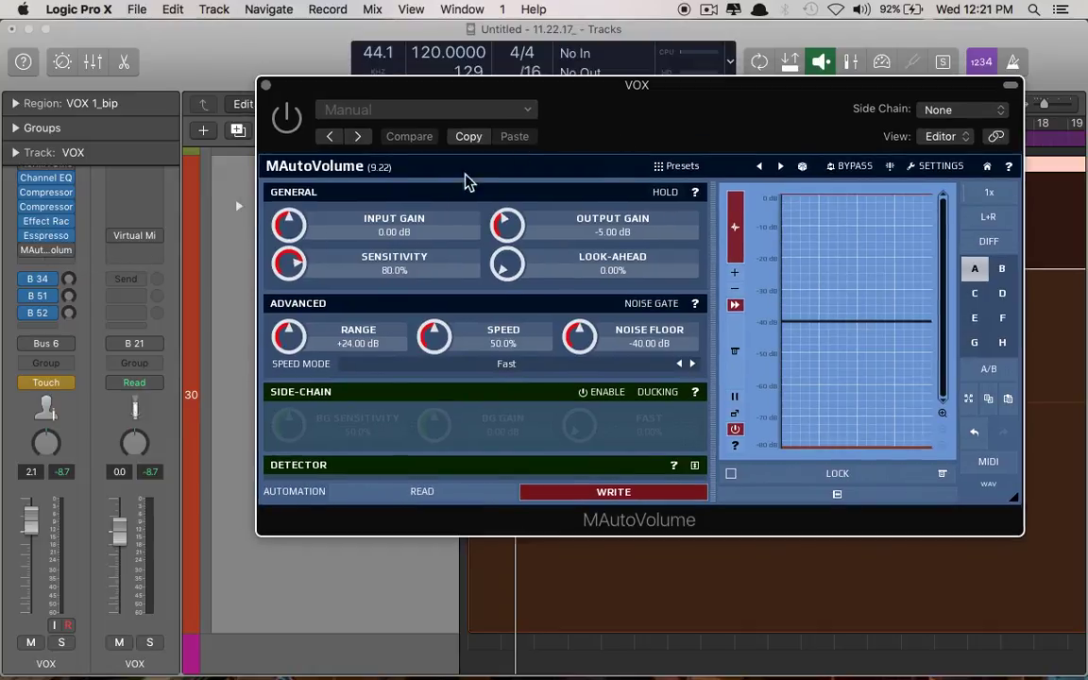
pyautogui.press('super+w')
pyautogui.moveTo(550, 227); pyautogui.dragTo(450, 408)
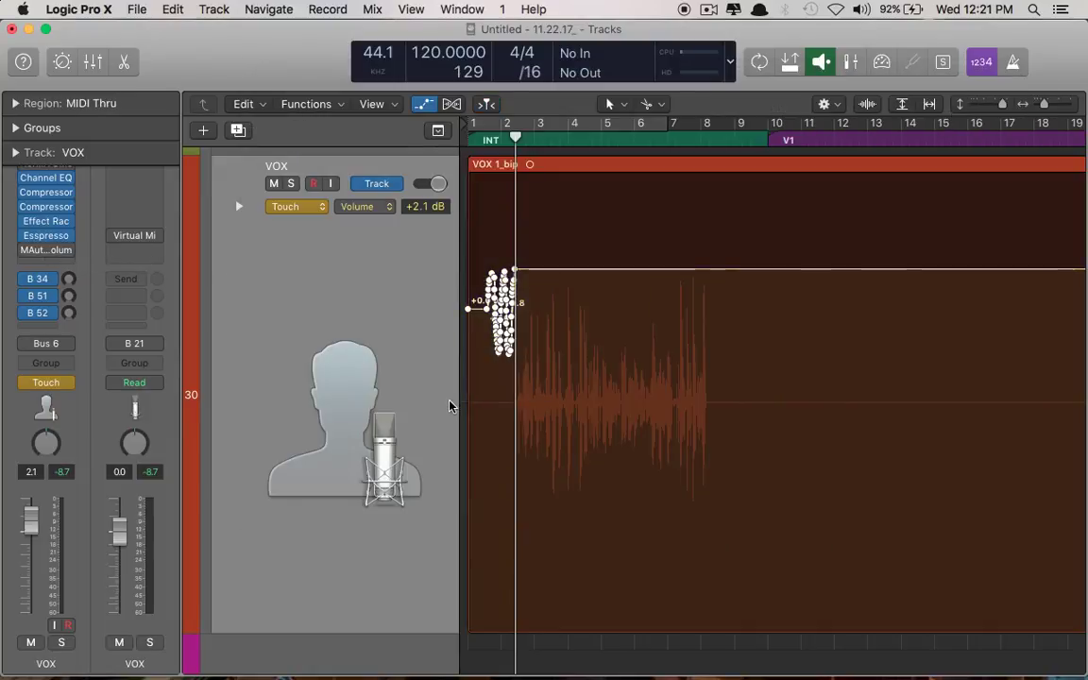
pyautogui.press('Delete')
pyautogui.moveTo(517, 139); pyautogui.dragTo(511, 139)
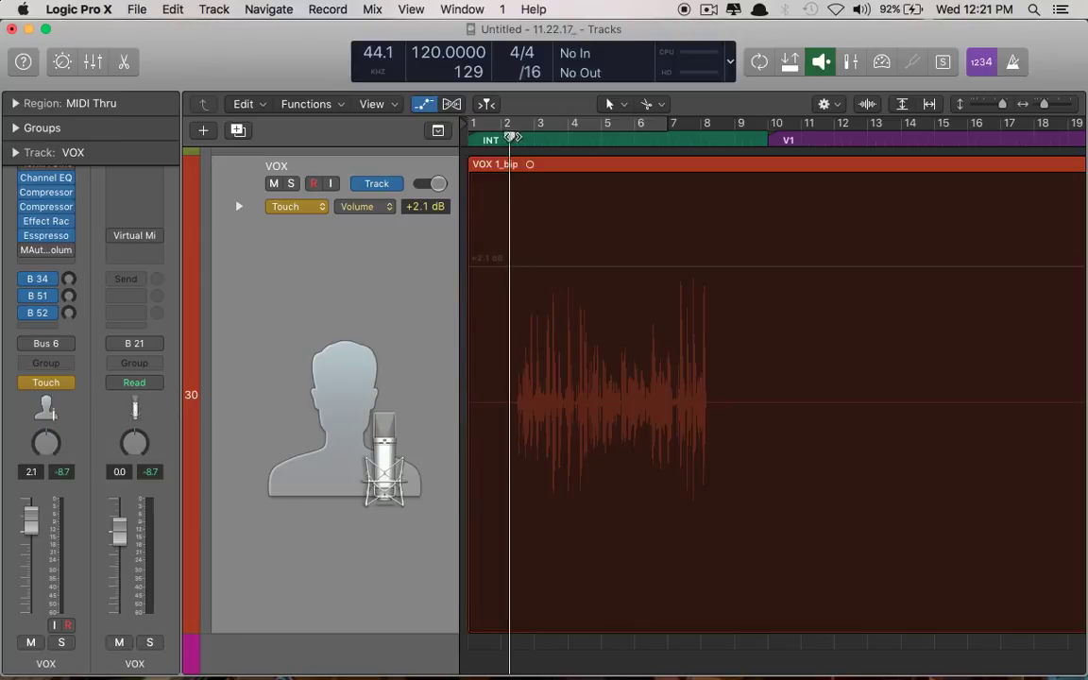
# Make MAutoVolume the only active VOX insert and play the vocal so it writes automated gain in Touch mode
pyautogui.click(43, 249)
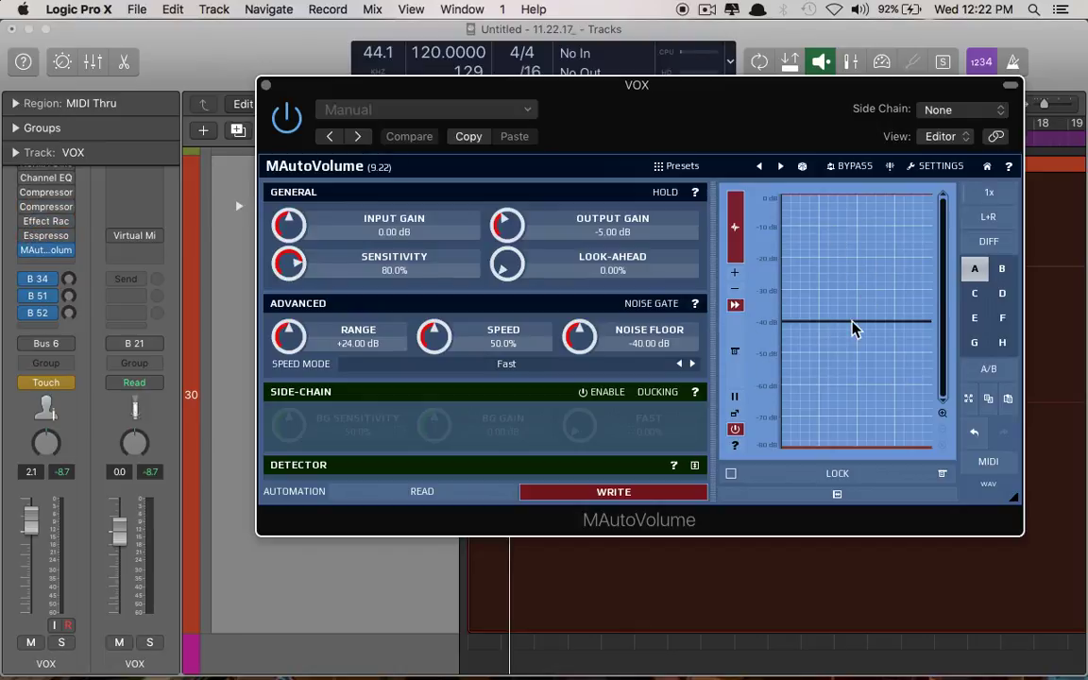
pyautogui.press('v')
pyautogui.press('space')
pyautogui.press('v')
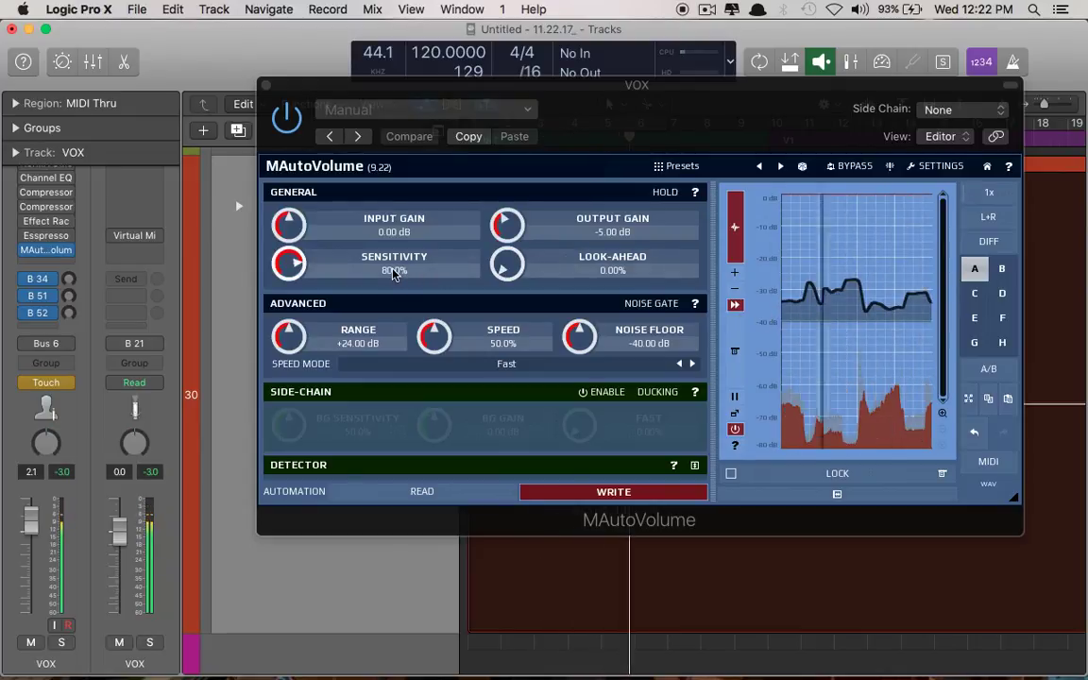
pyautogui.press('v')
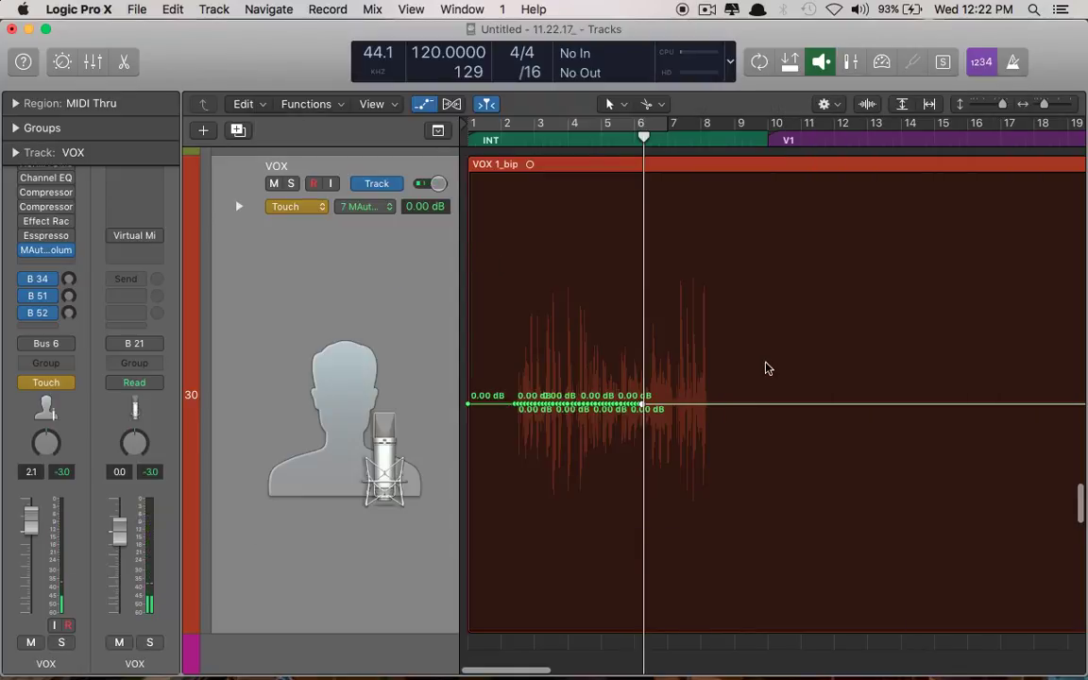
# Delete the MAutoVolume gain automation points from the VOX track and close the plug-in window
pyautogui.moveTo(766, 365); pyautogui.dragTo(423, 454)
pyautogui.press('v')
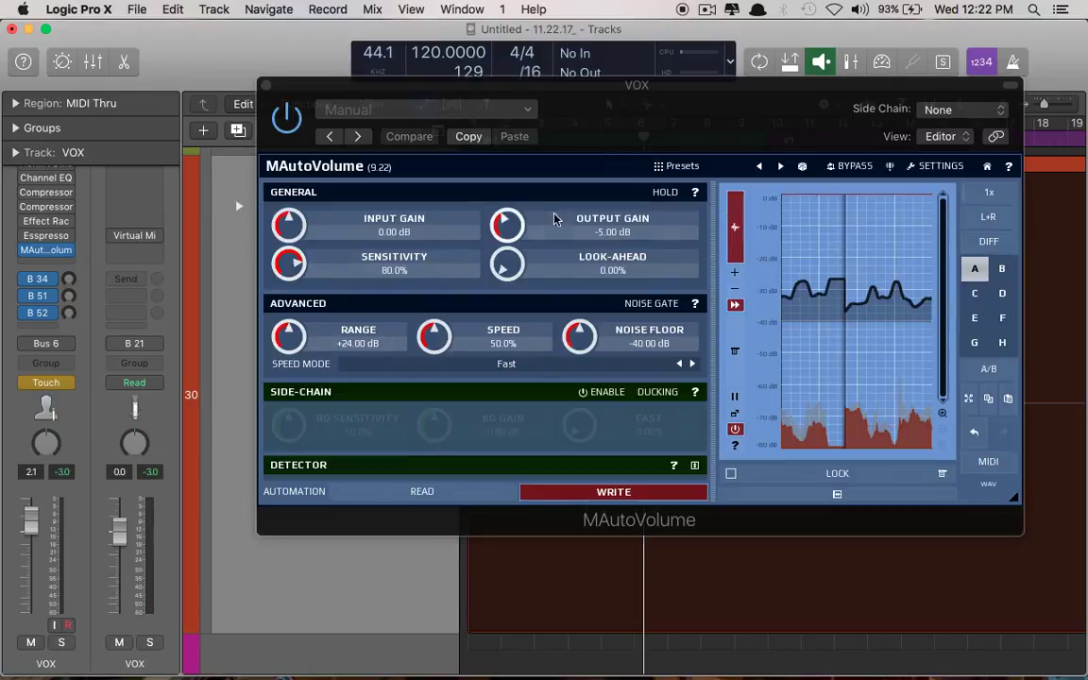
pyautogui.click(266, 85)
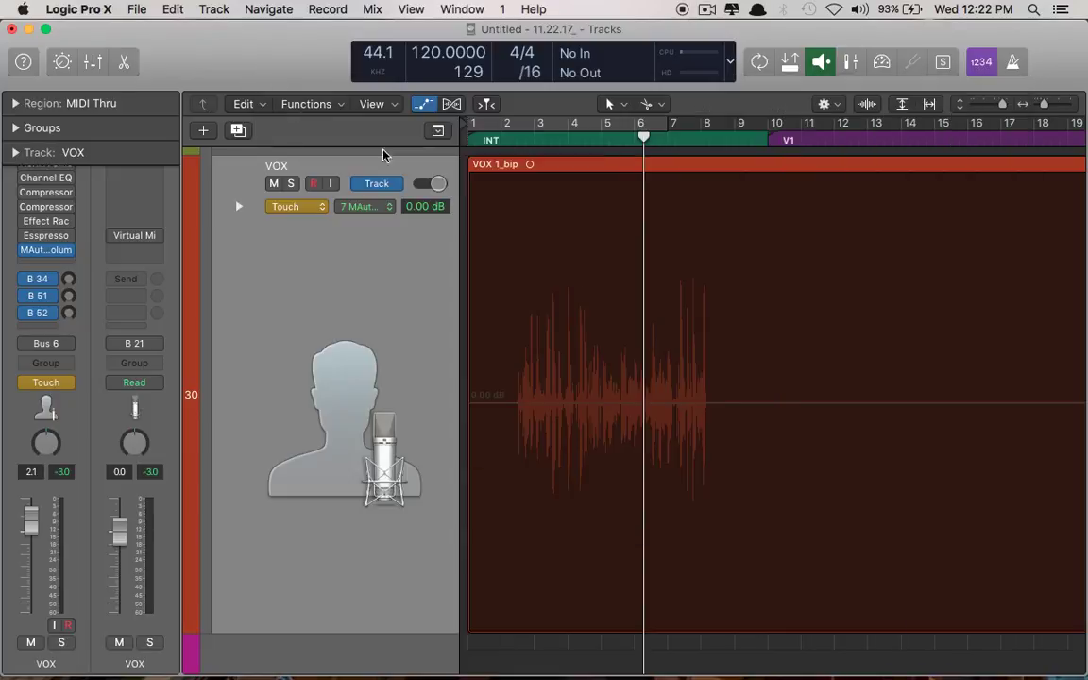
pyautogui.keyDown('ctrl'); pyautogui.keyDown('alt'); pyautogui.click(645, 349); pyautogui.keyUp('alt'); pyautogui.keyUp('ctrl')
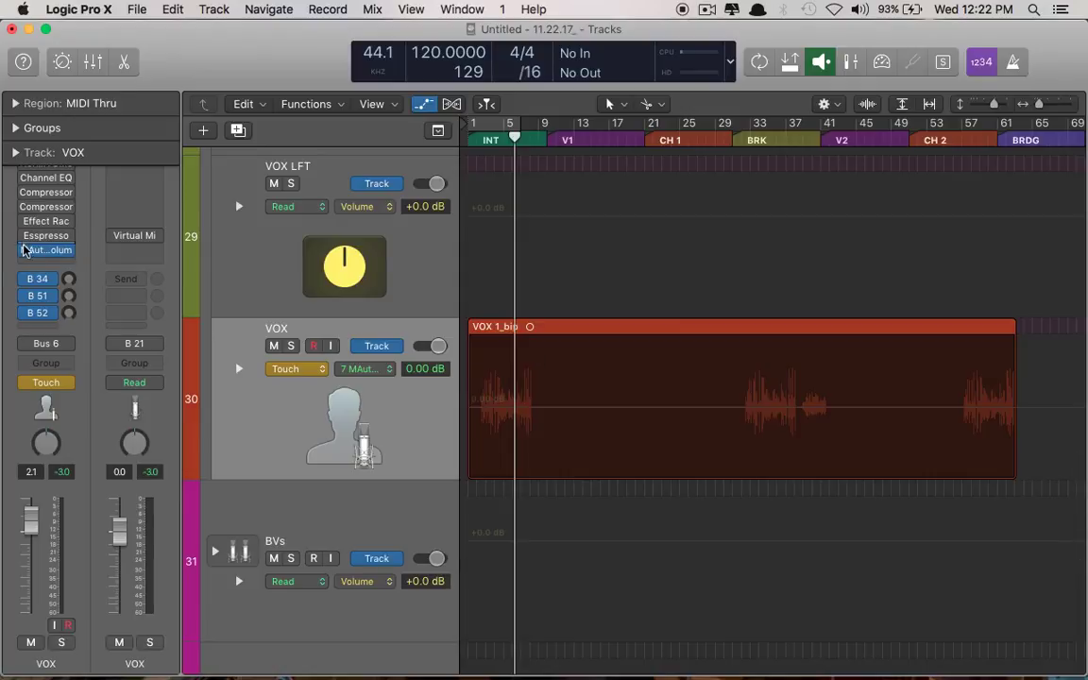
pyautogui.moveTo(27, 250)
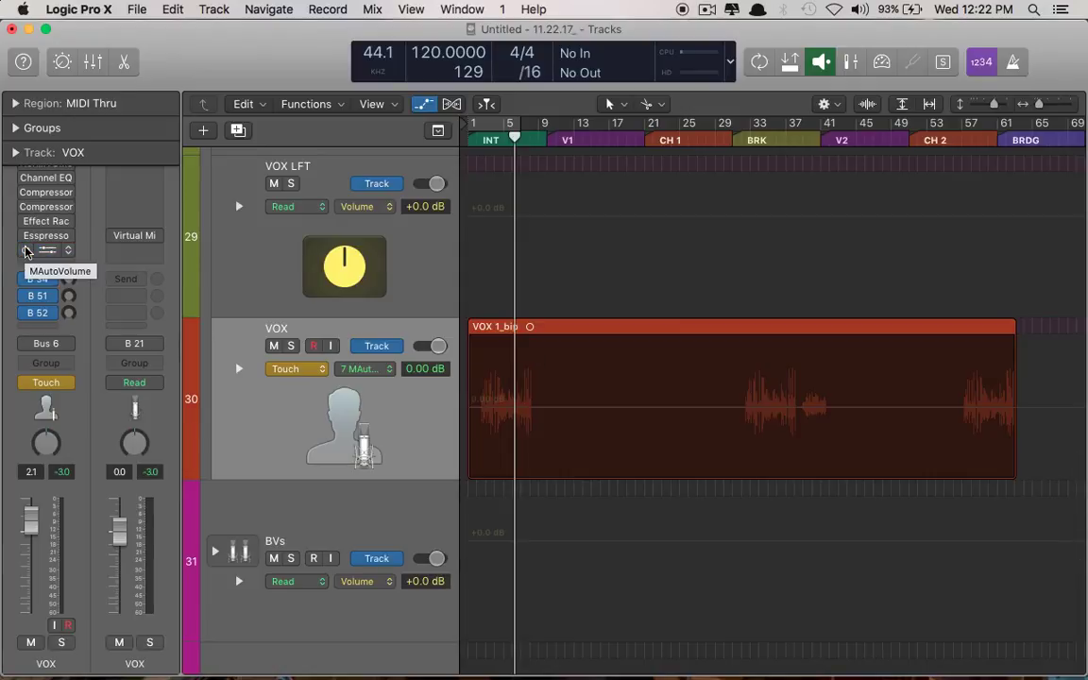
# Examine the Channel EQ, both Compressors and the Effect Rack on the VOX channel, including the Decapitator and Sie-Q modules, and close their windows
pyautogui.click(41, 179)
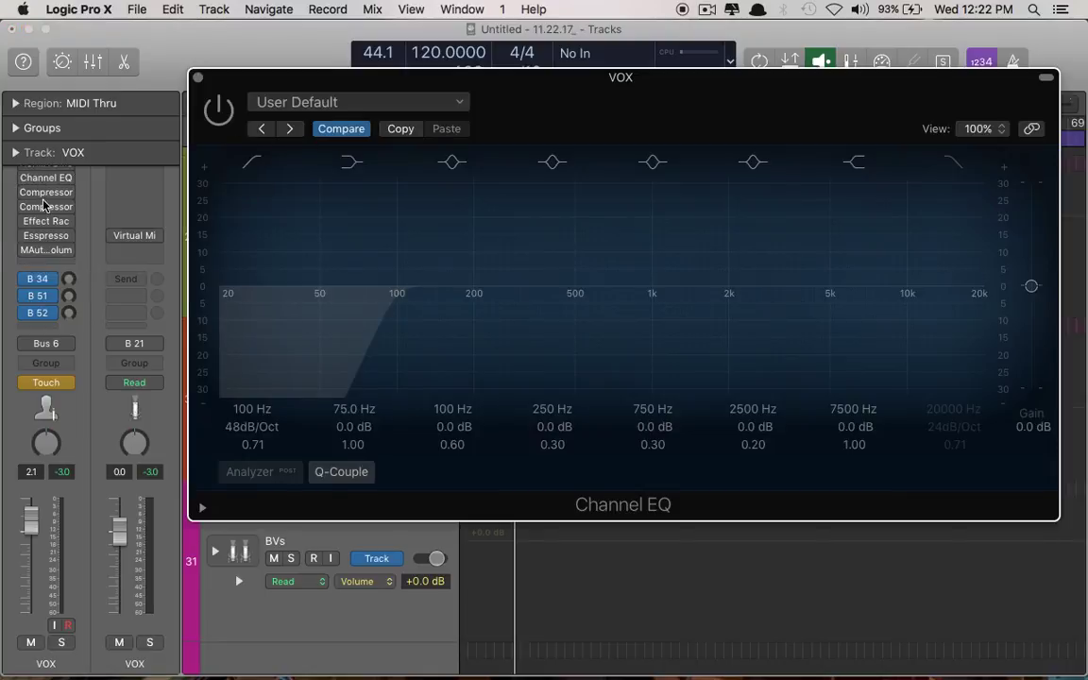
pyautogui.click(43, 193)
pyautogui.click(43, 208)
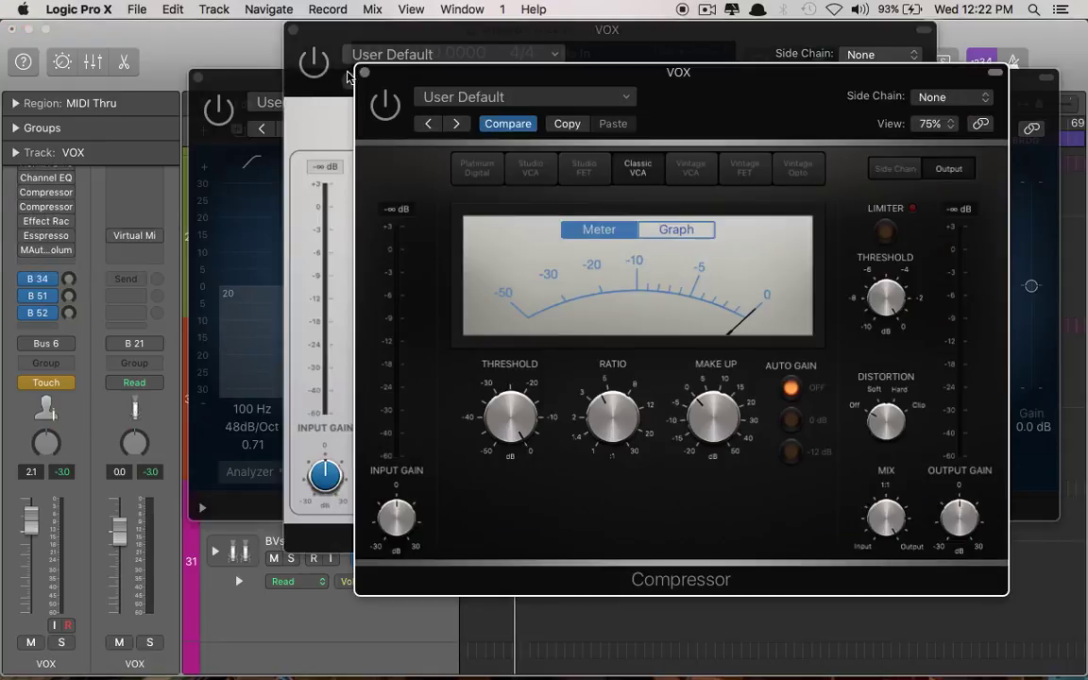
pyautogui.click(363, 73)
pyautogui.click(293, 29)
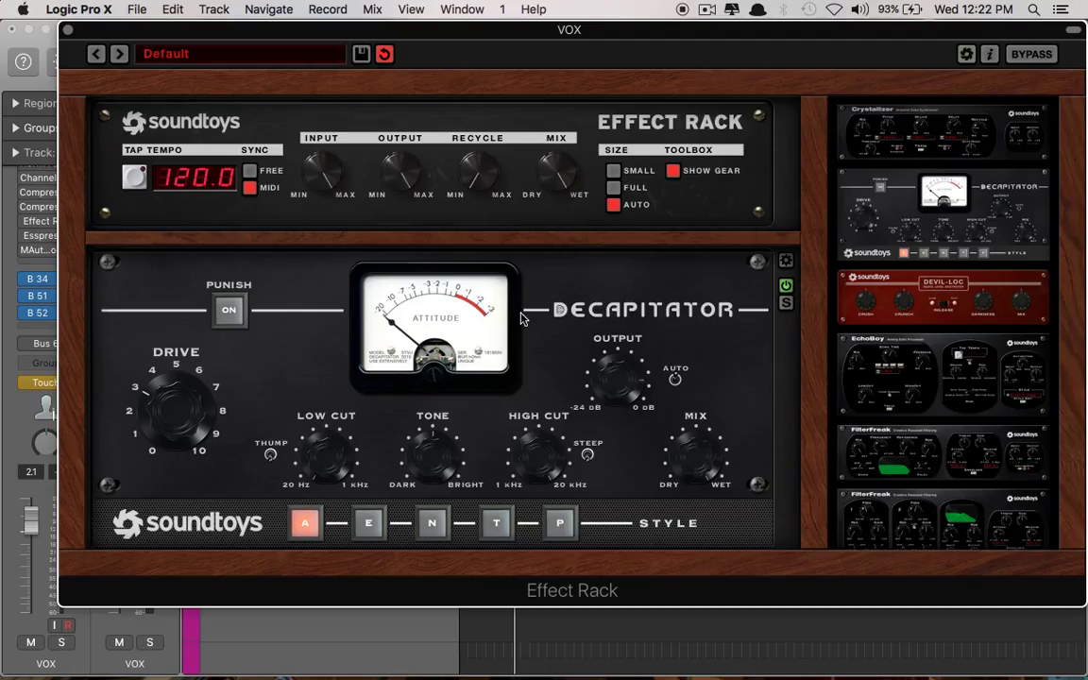
pyautogui.scroll(-5, 521, 320)
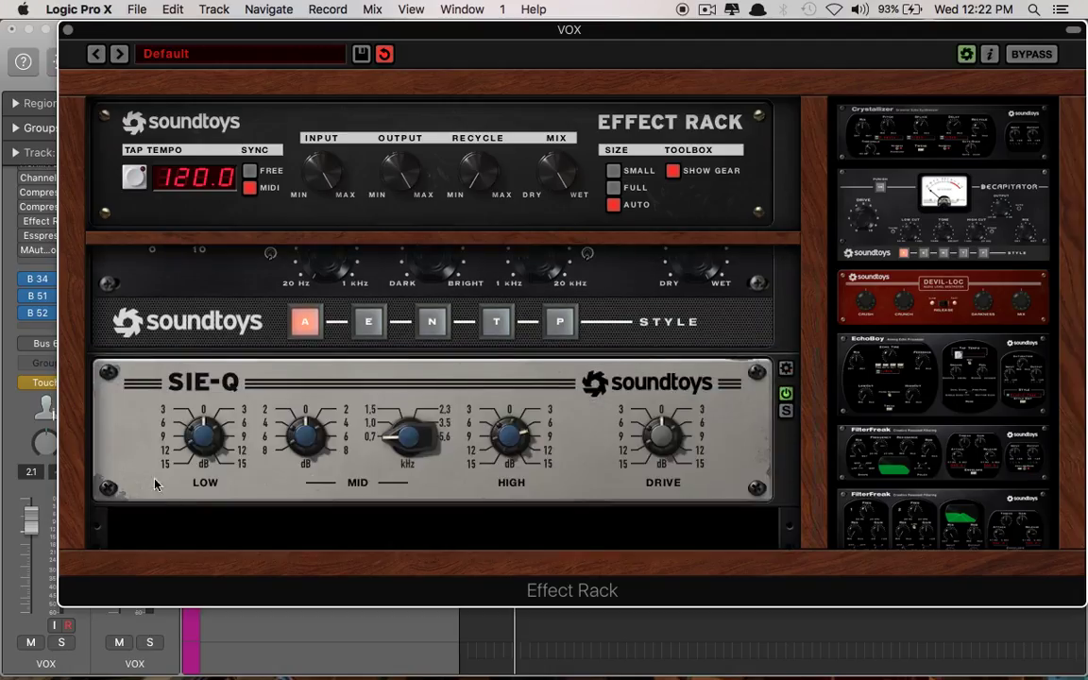
pyautogui.click(68, 32)
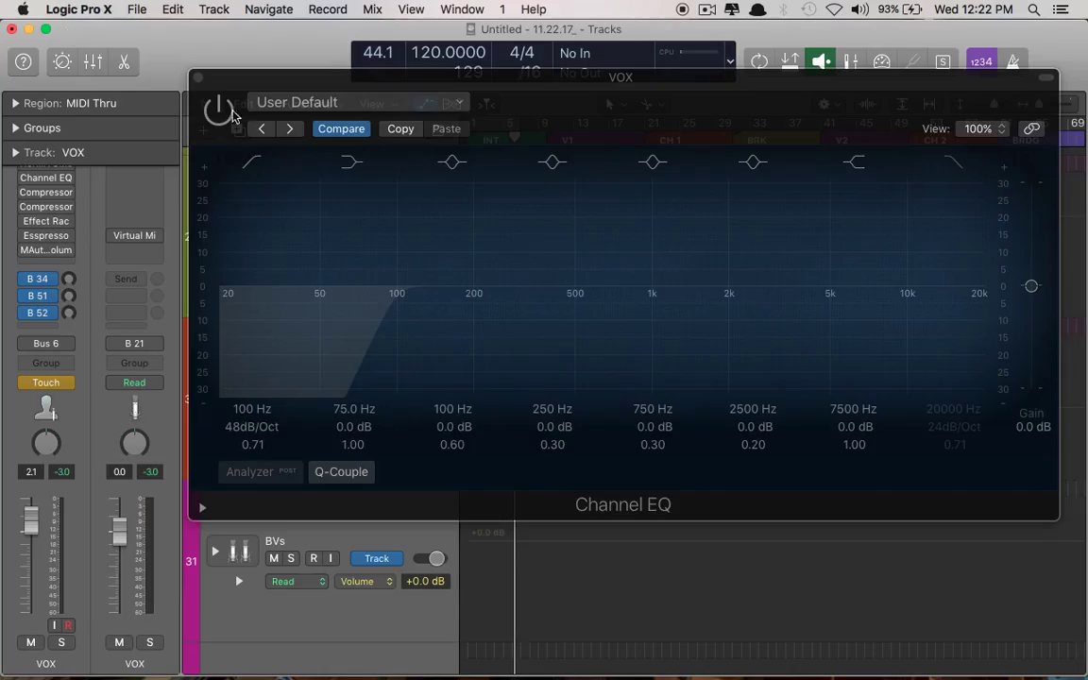
pyautogui.click(196, 79)
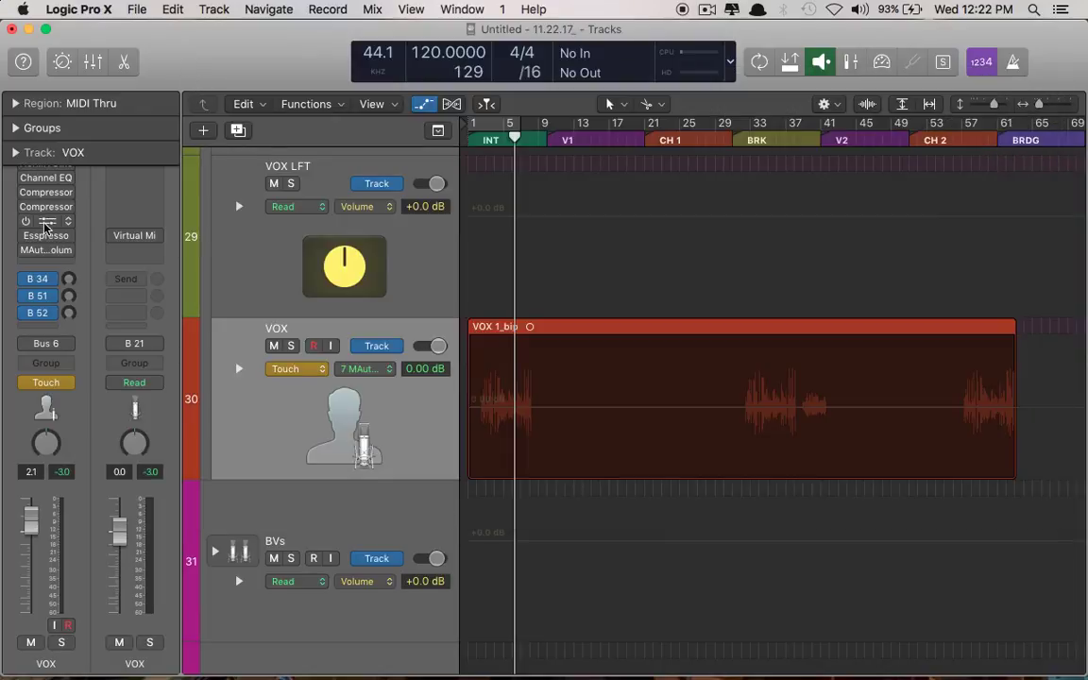
pyautogui.scroll(-5, 517, 394)
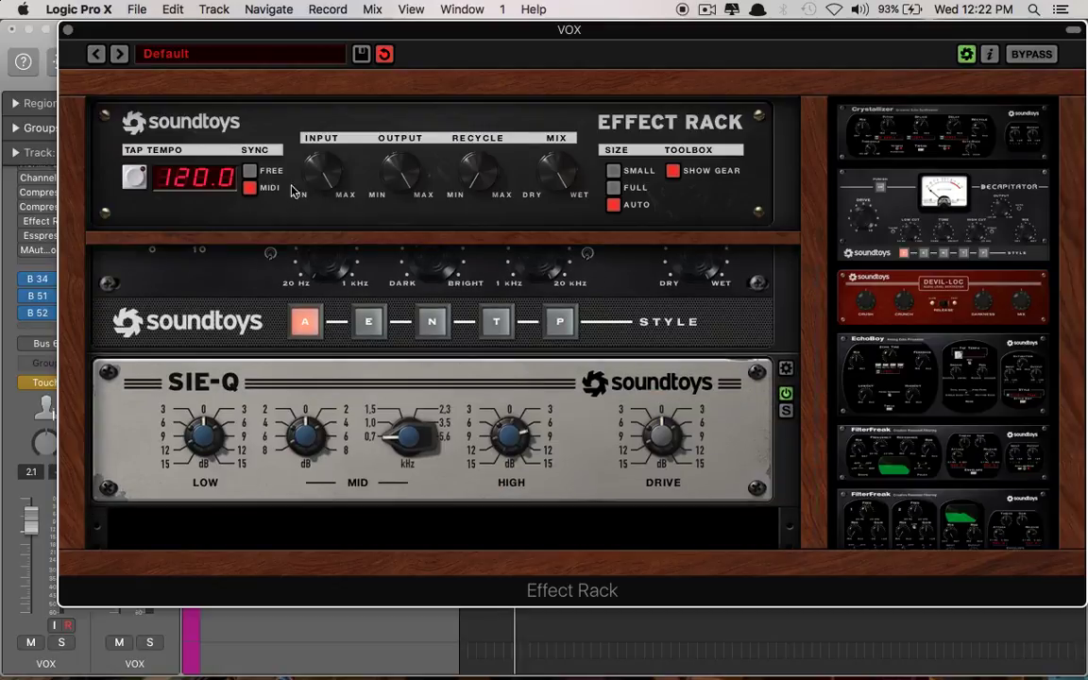
pyautogui.click(67, 33)
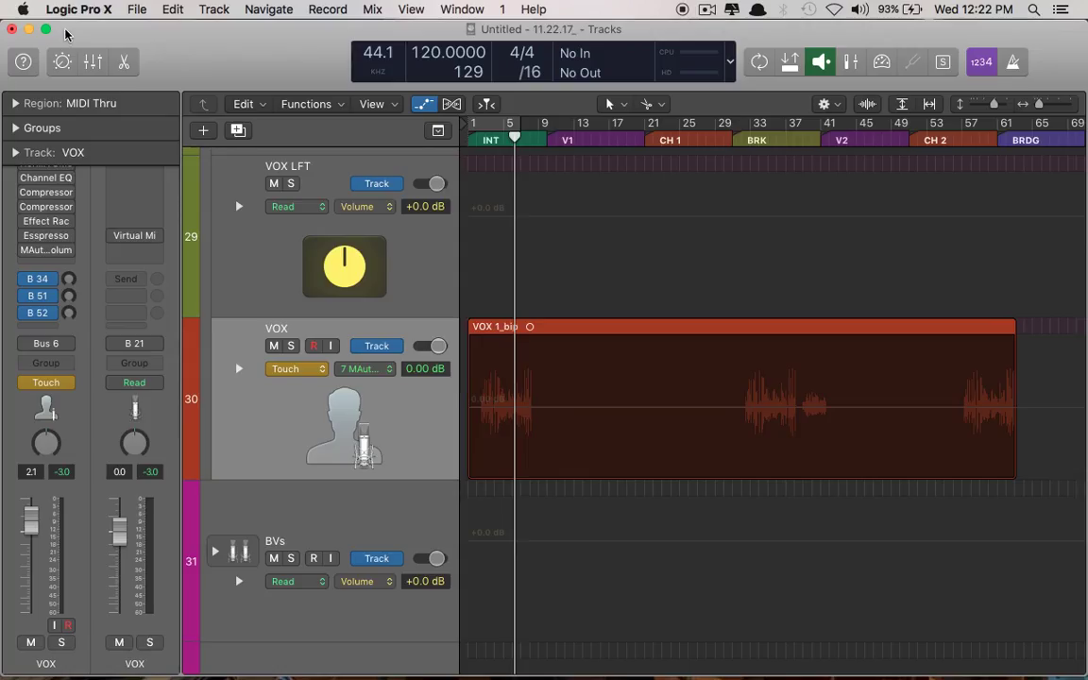
# Hide the track automation lanes and briefly check the Channel EQ on the VOX channel
pyautogui.click(693, 416)
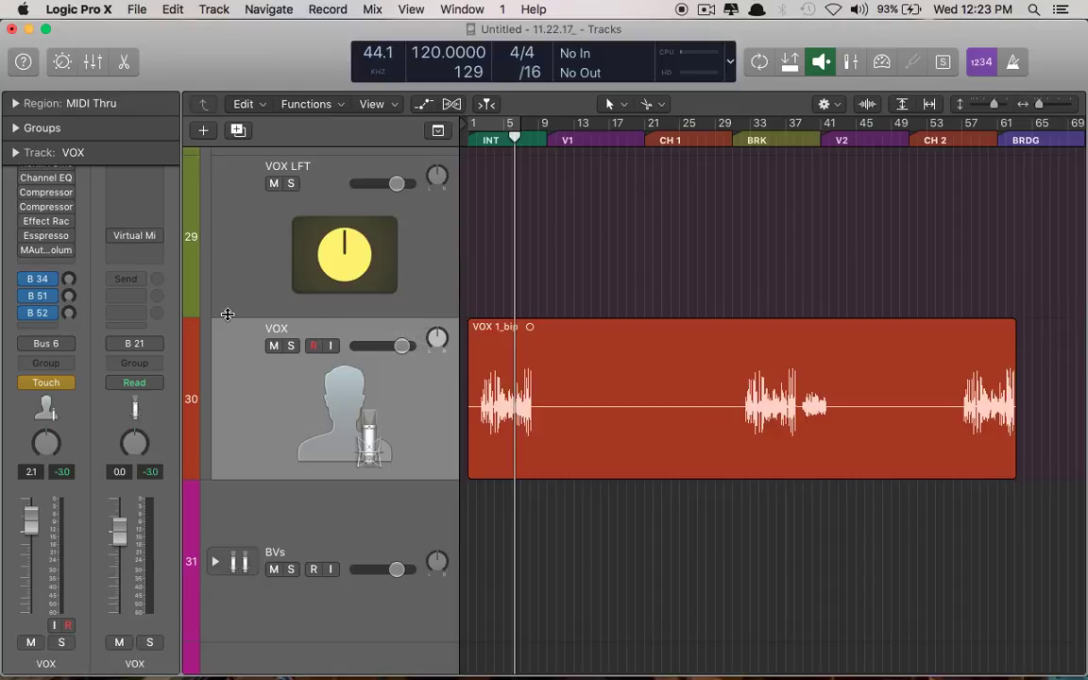
pyautogui.moveTo(21, 237)
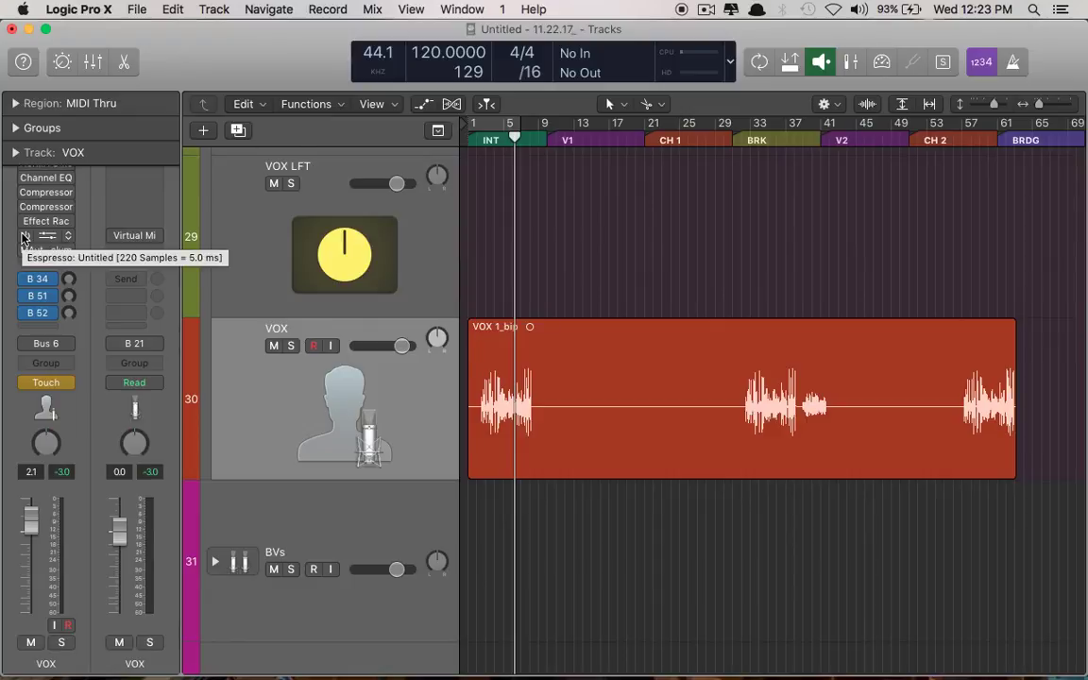
pyautogui.click(45, 179)
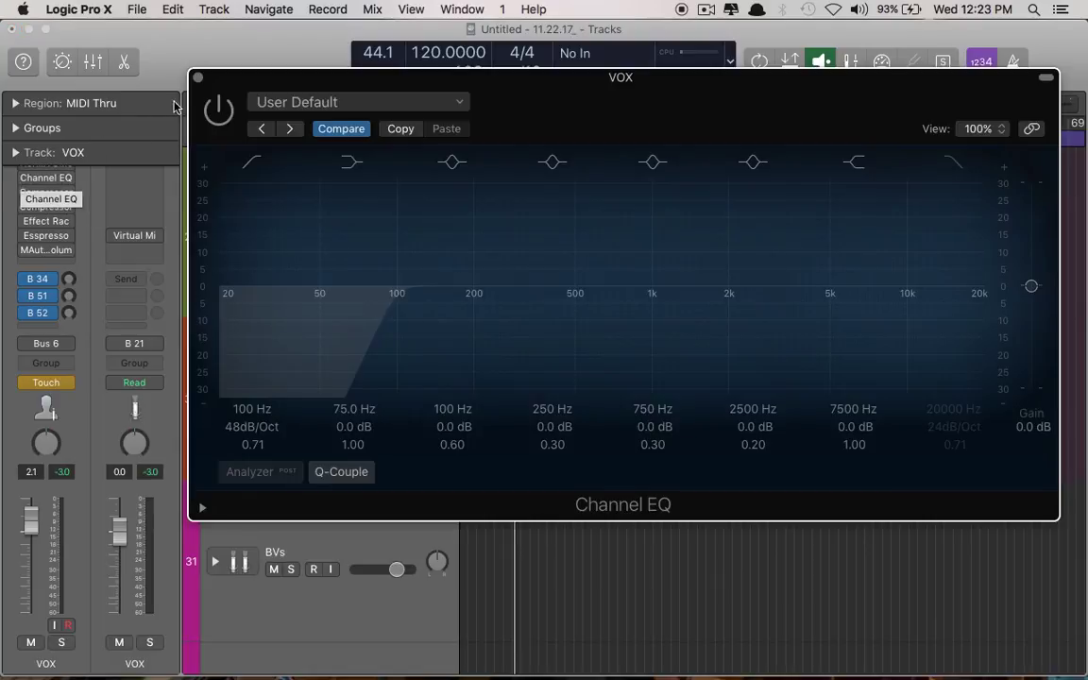
pyautogui.click(196, 79)
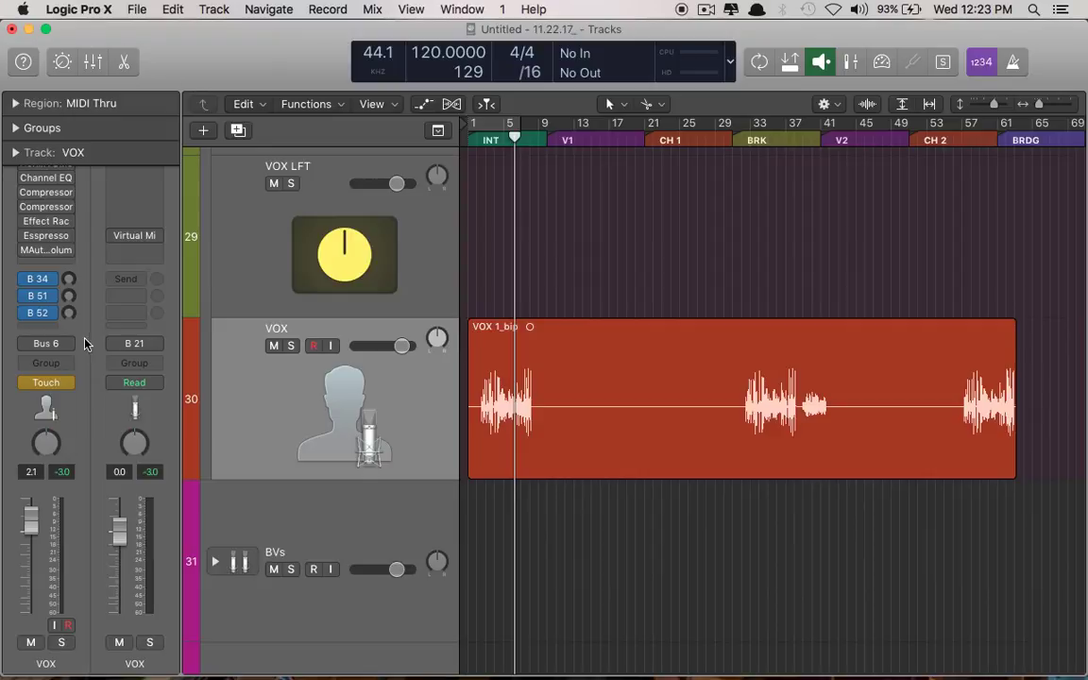
# Show the mixer and set the VOX channel's send to bus 34 to 0.0 dB
pyautogui.scroll(2, 267, 321)
pyautogui.press('x')
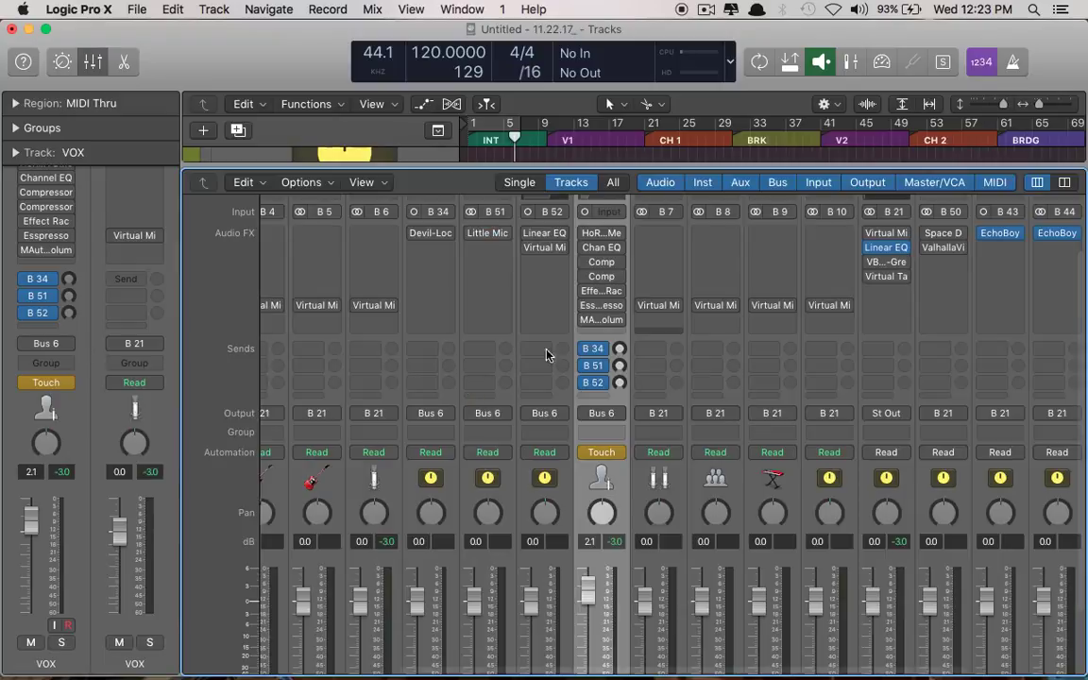
pyautogui.scroll(-3, 576, 339)
pyautogui.hscroll(-2, 576, 338)
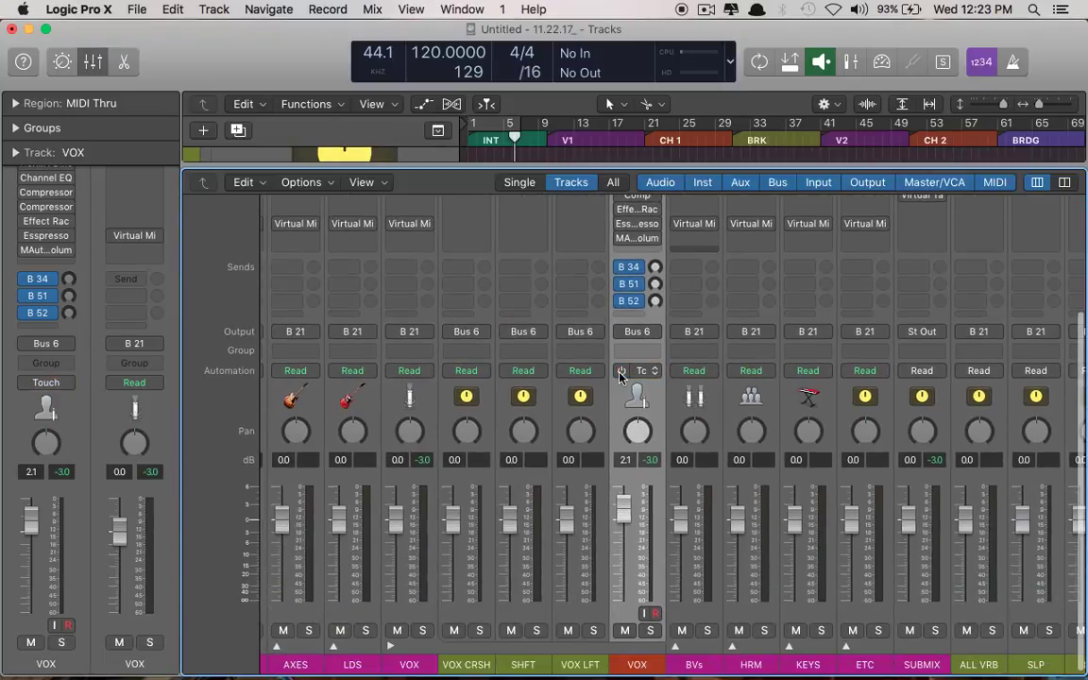
pyautogui.hscroll(-1, 538, 376)
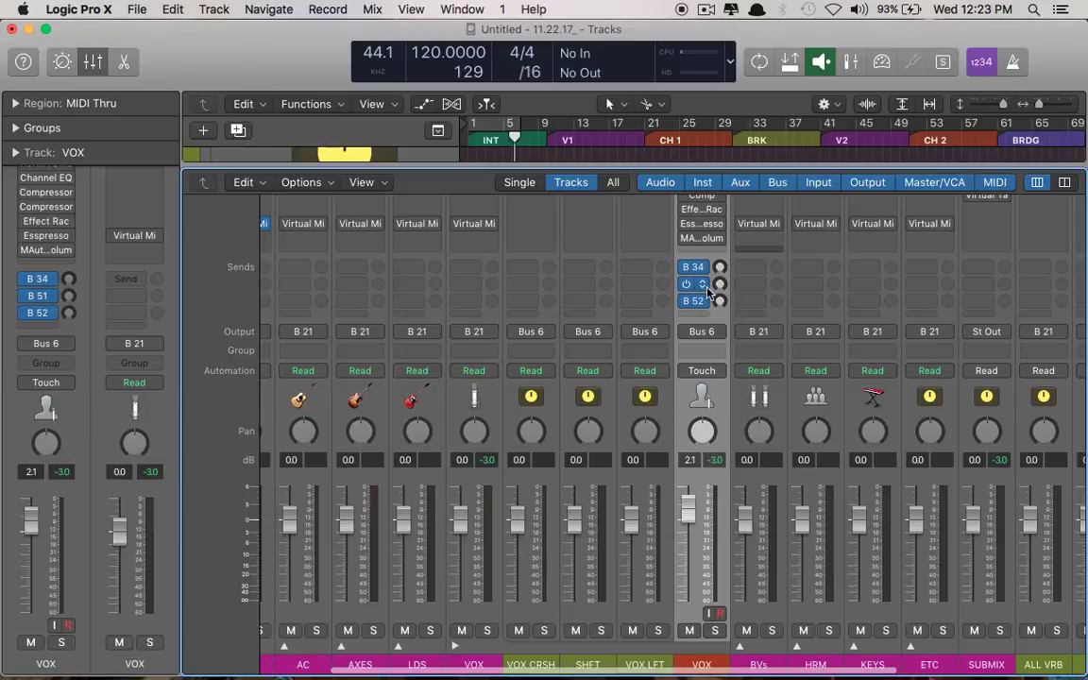
pyautogui.scroll(5, 548, 293)
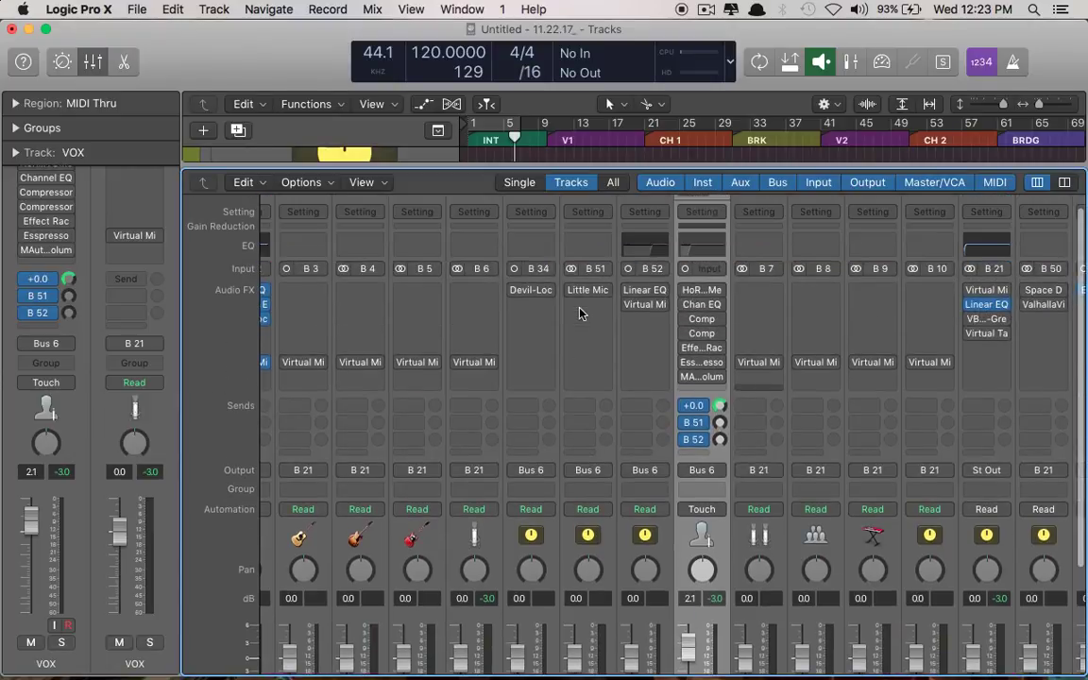
# Enable Devil-Loc Deluxe on the VOX CRSH channel, switch its release speed and close the plug-in window
pyautogui.click(530, 290)
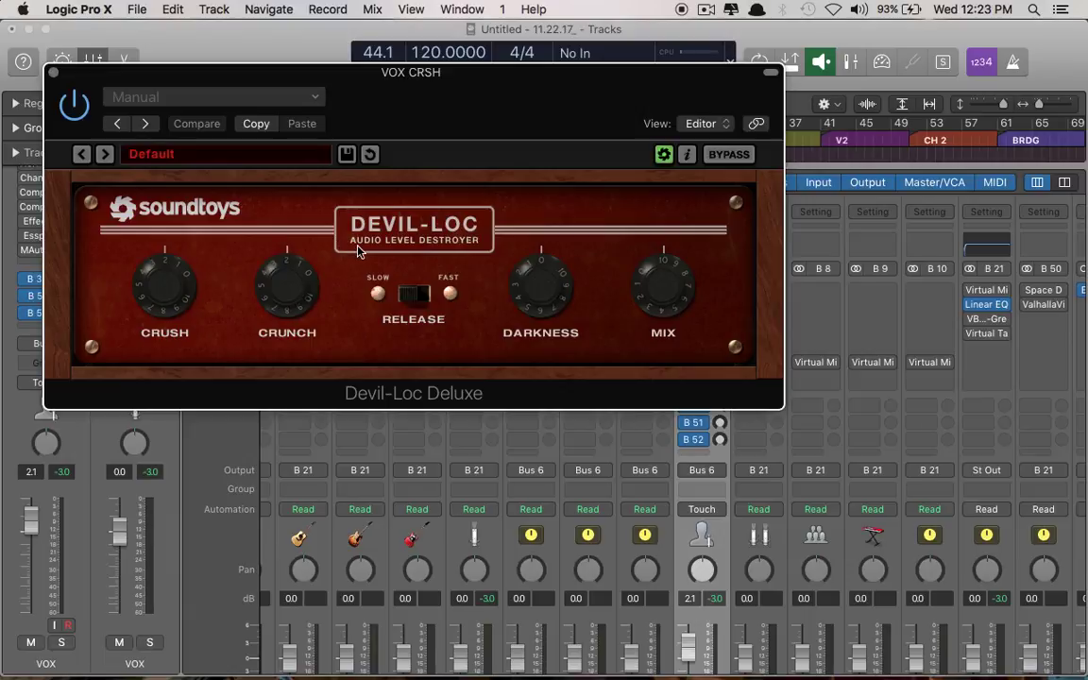
pyautogui.click(415, 289)
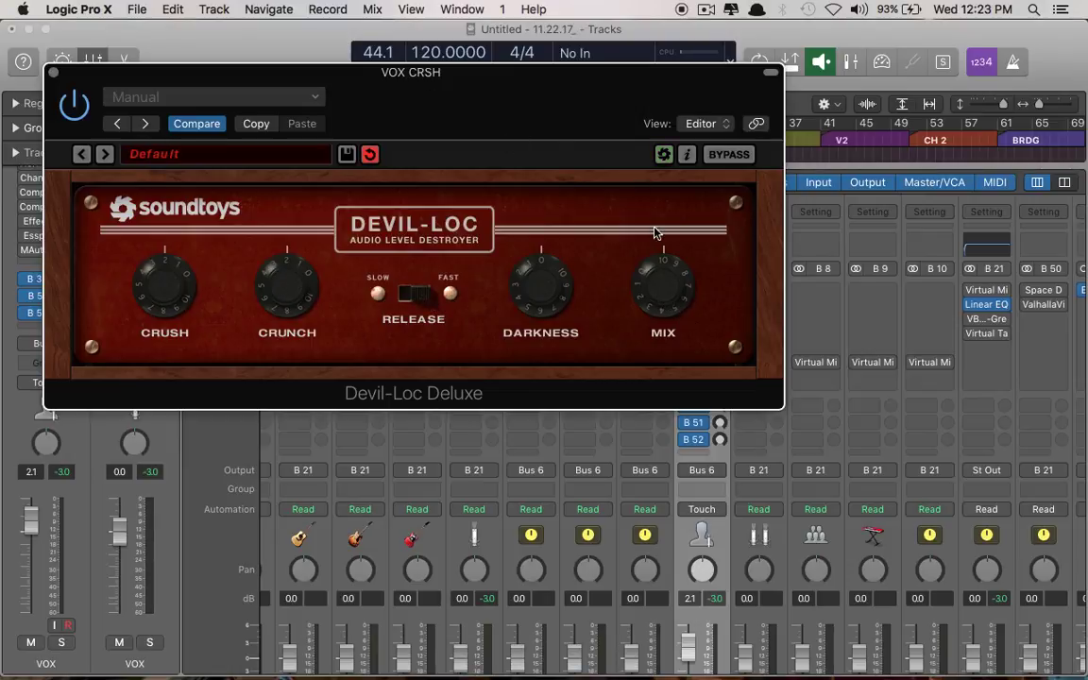
pyautogui.click(53, 73)
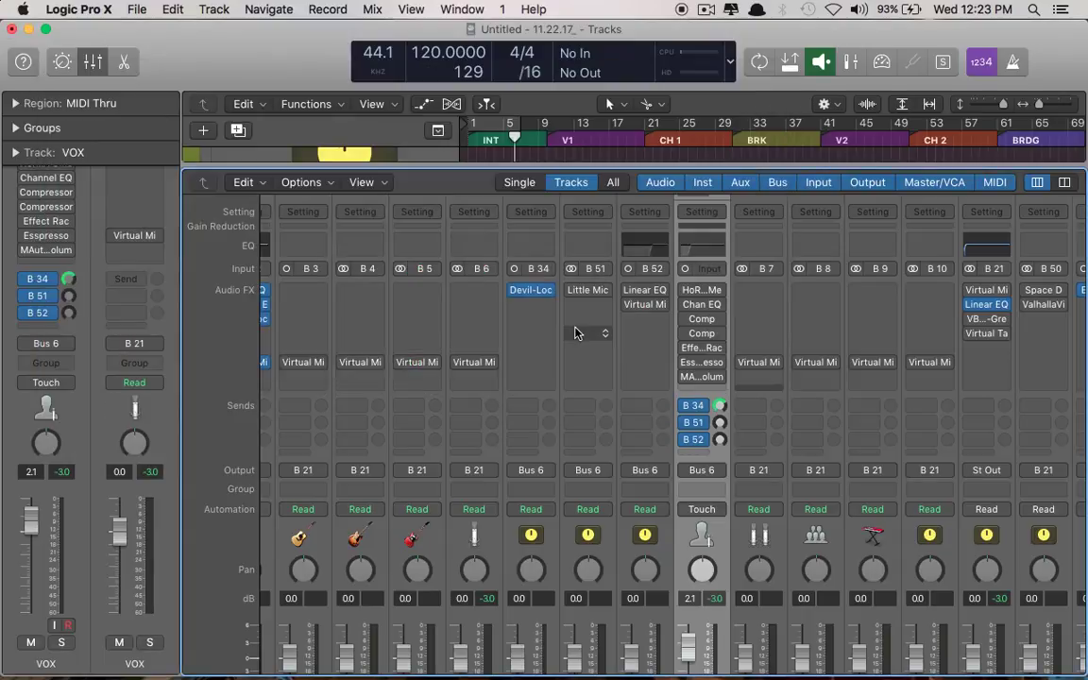
# Lower the VOX CRSH channel fader to -10.0 dB
pyautogui.scroll(-5, 578, 332)
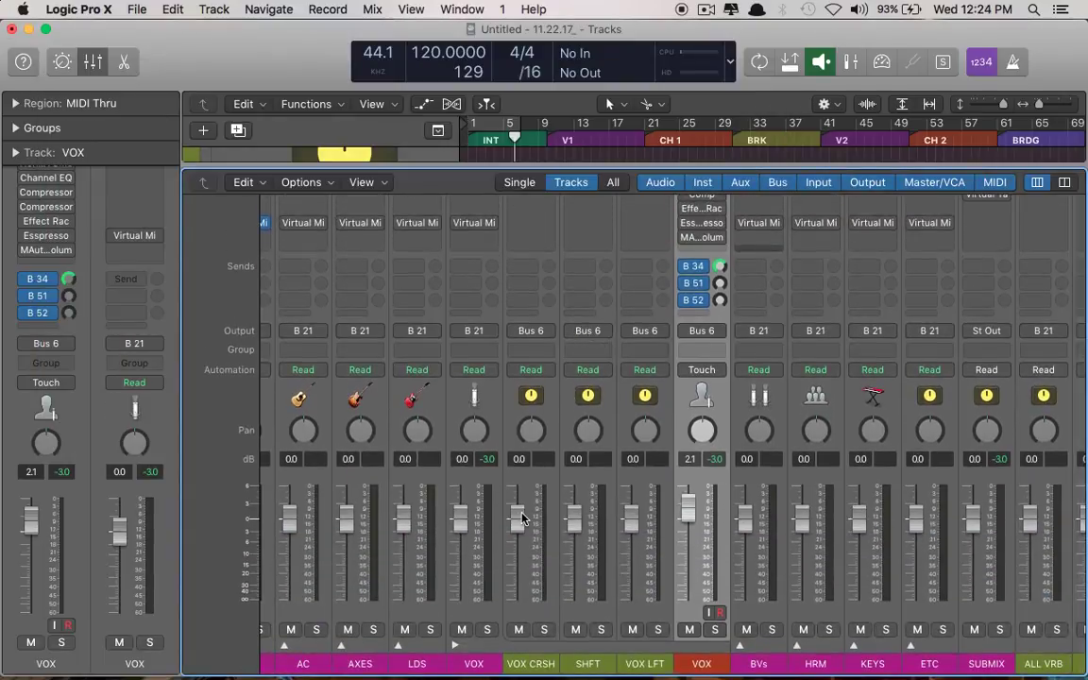
pyautogui.moveTo(523, 519); pyautogui.dragTo(517, 553)
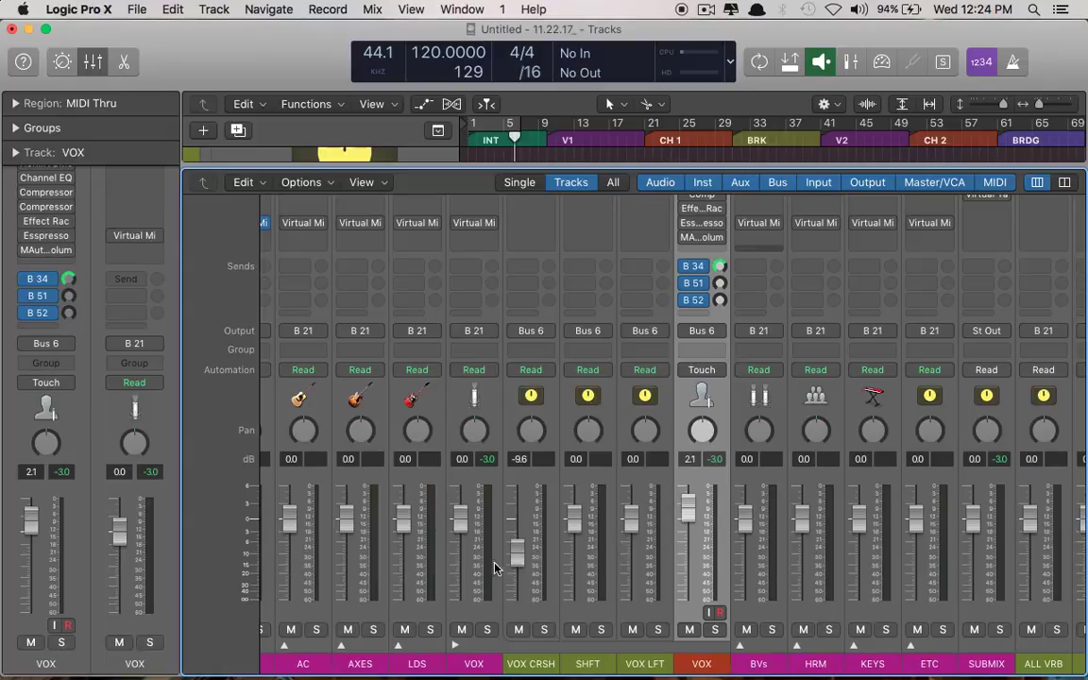
pyautogui.moveTo(518, 545); pyautogui.dragTo(518, 553)
# Enable Little MicroShift on the SHFT channel, check its mix and style settings, and close the plug-in window
pyautogui.scroll(5, 573, 519)
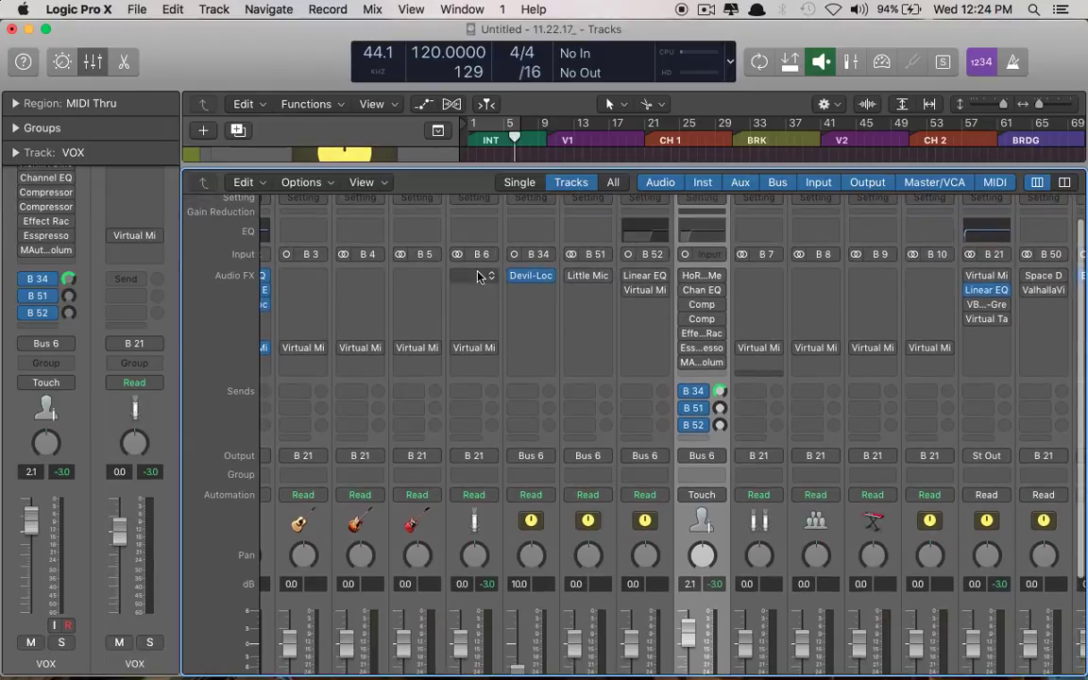
pyautogui.click(573, 275)
pyautogui.click(587, 276)
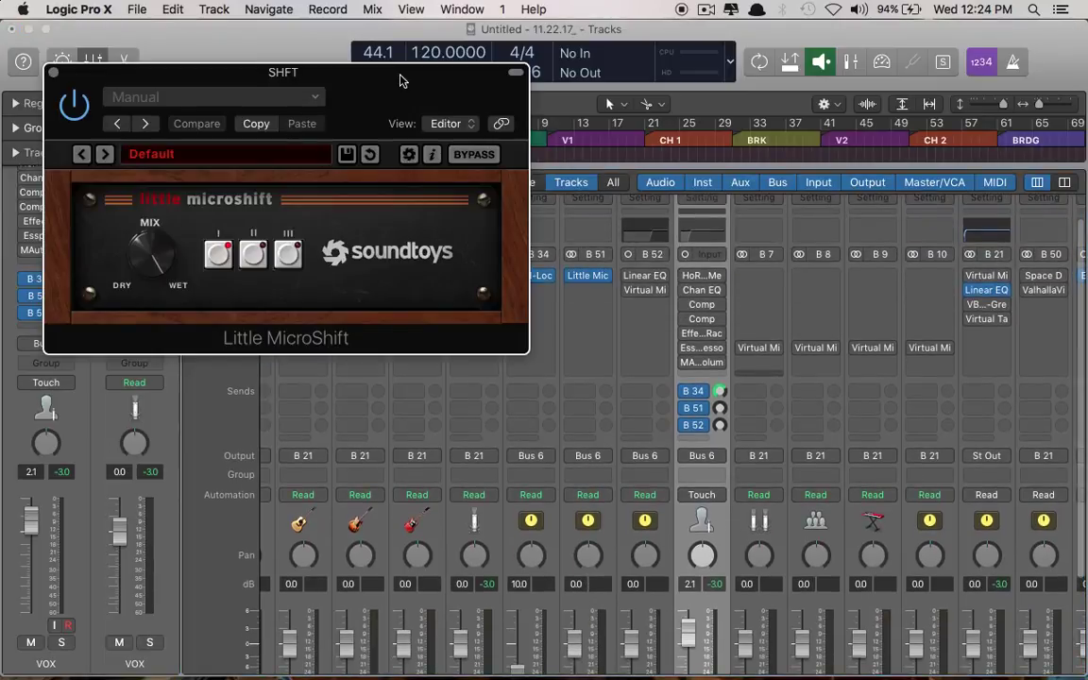
pyautogui.moveTo(400, 80); pyautogui.dragTo(711, 80)
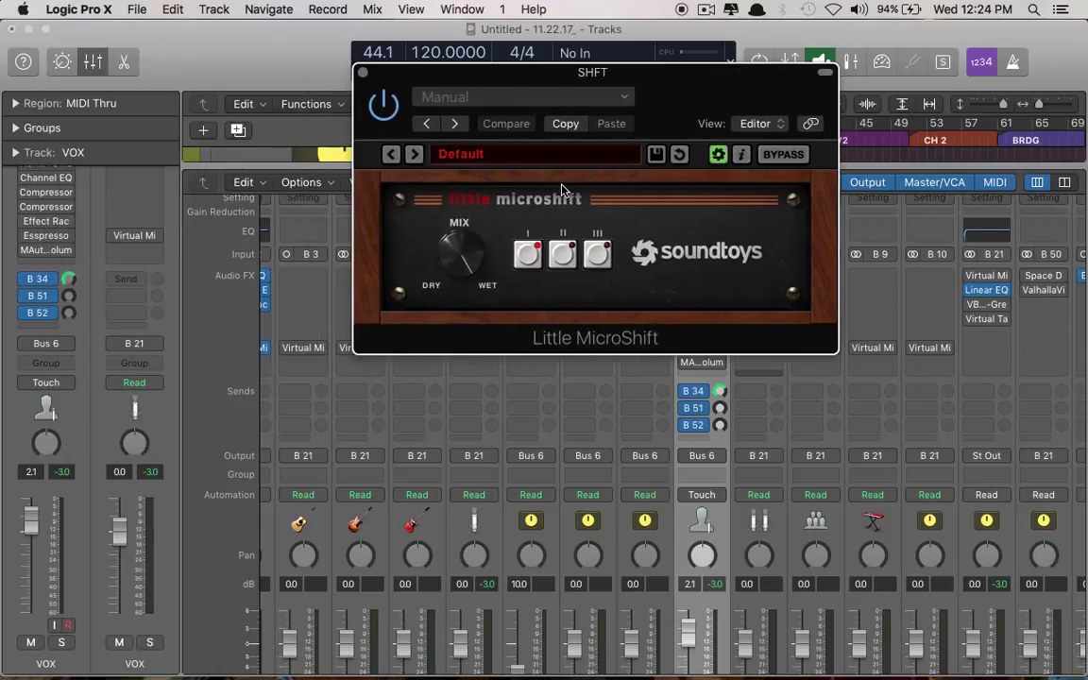
pyautogui.press('super+w')
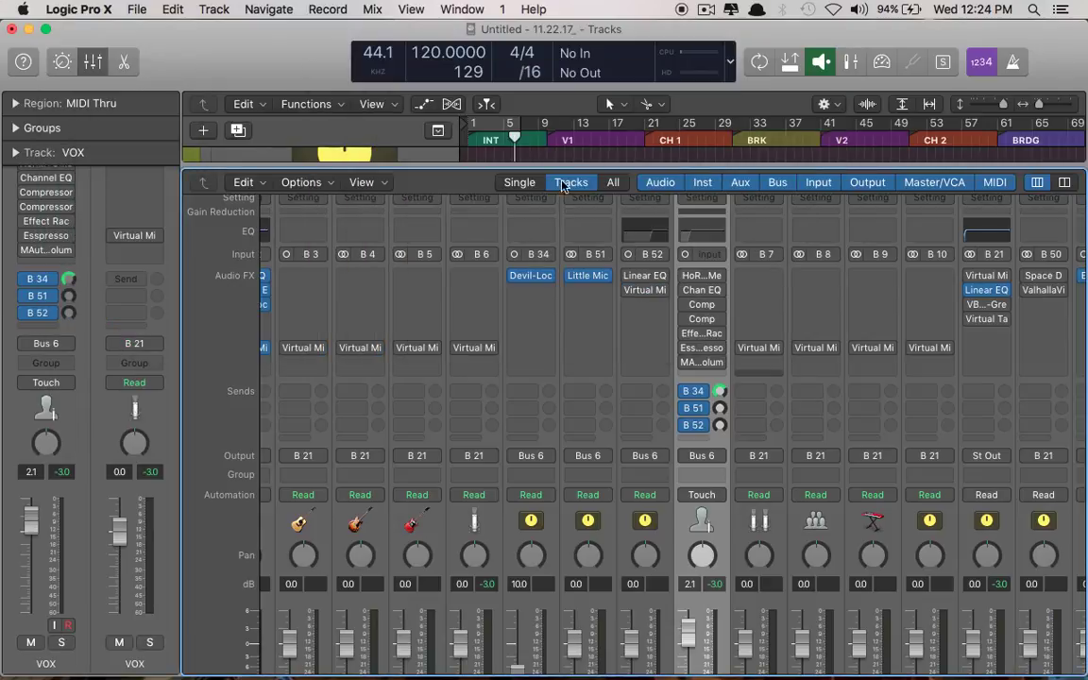
pyautogui.click(576, 274)
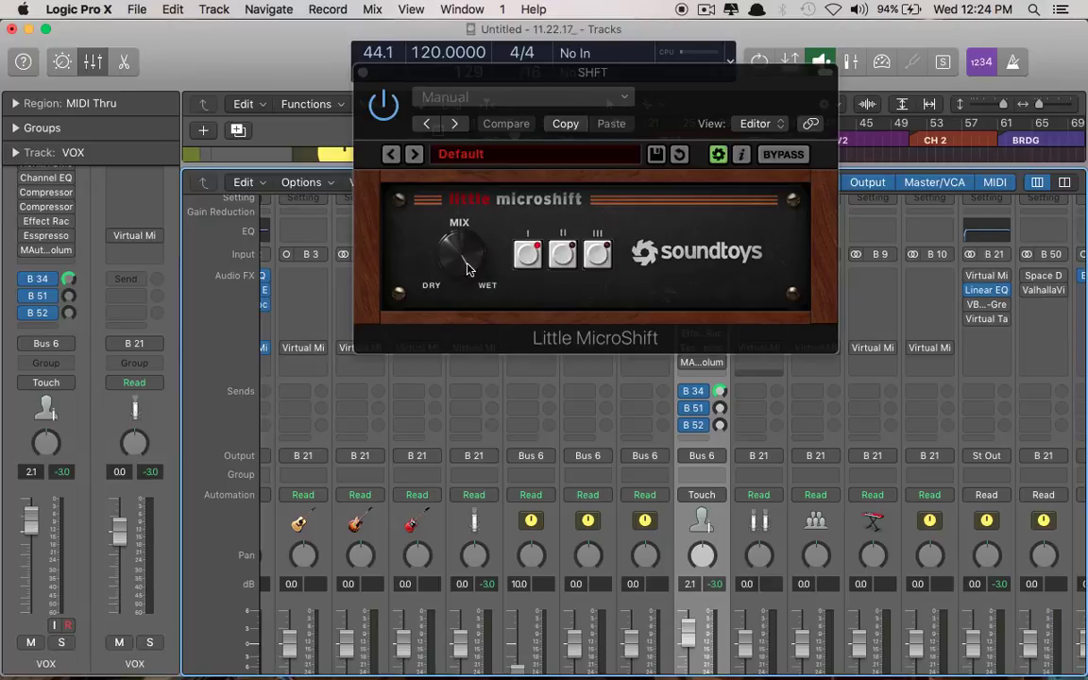
pyautogui.press('super+w')
# Return to the track area, place the playhead near bar 3 and solo the SHFT track
pyautogui.press('x')
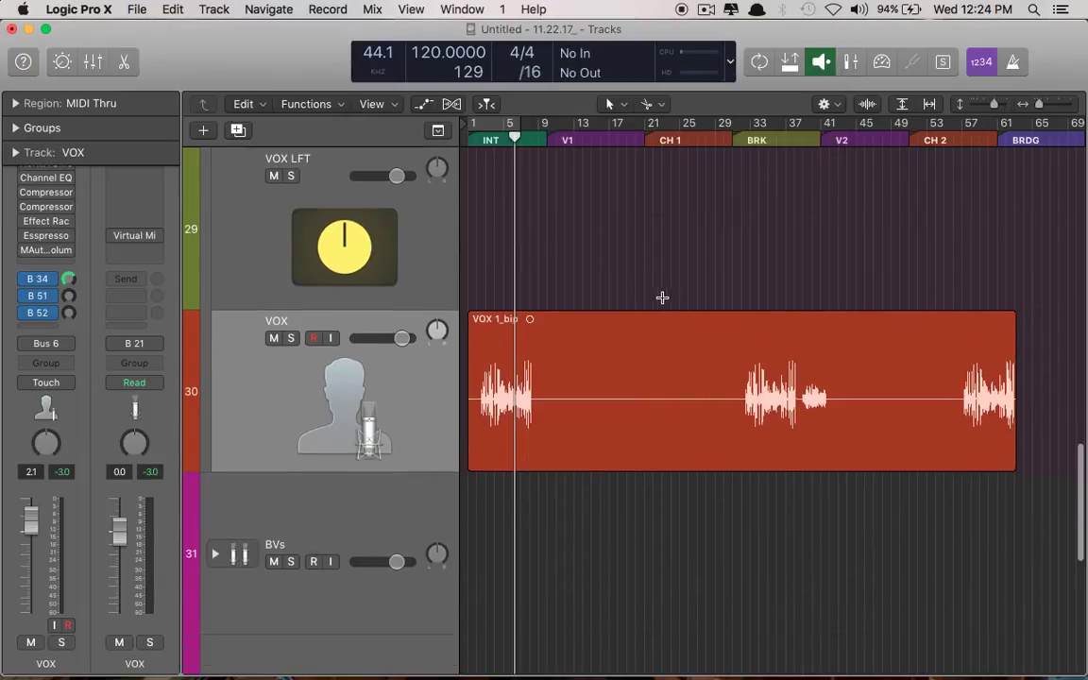
pyautogui.click(494, 131)
pyautogui.scroll(5, 387, 228)
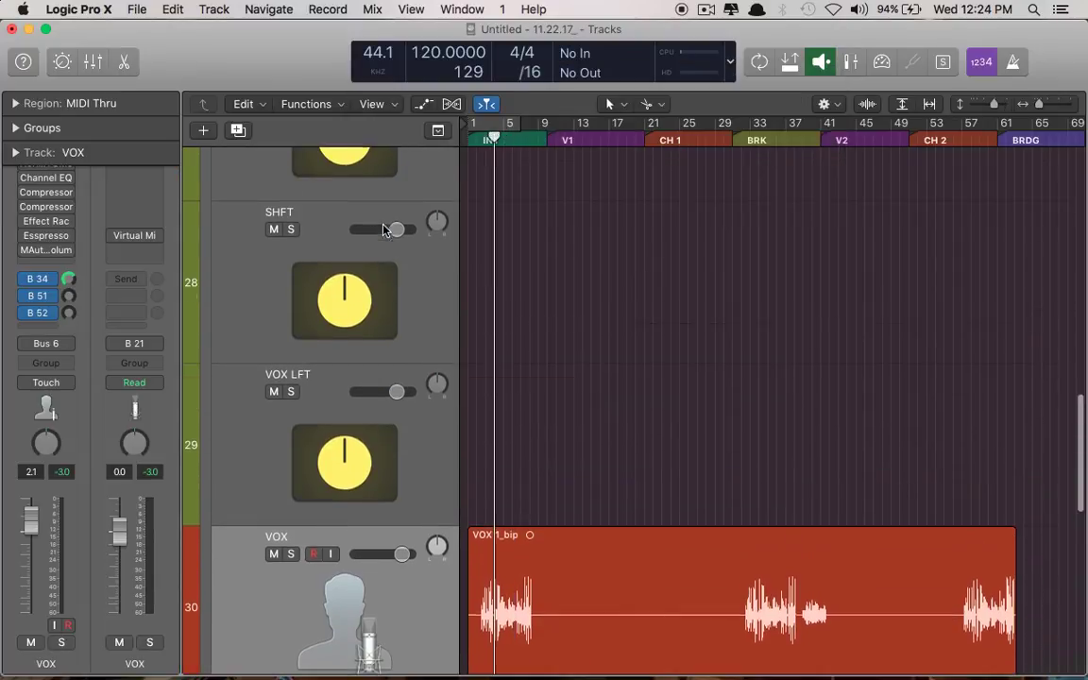
pyautogui.click(295, 231)
pyautogui.press('v')
pyautogui.press('v')
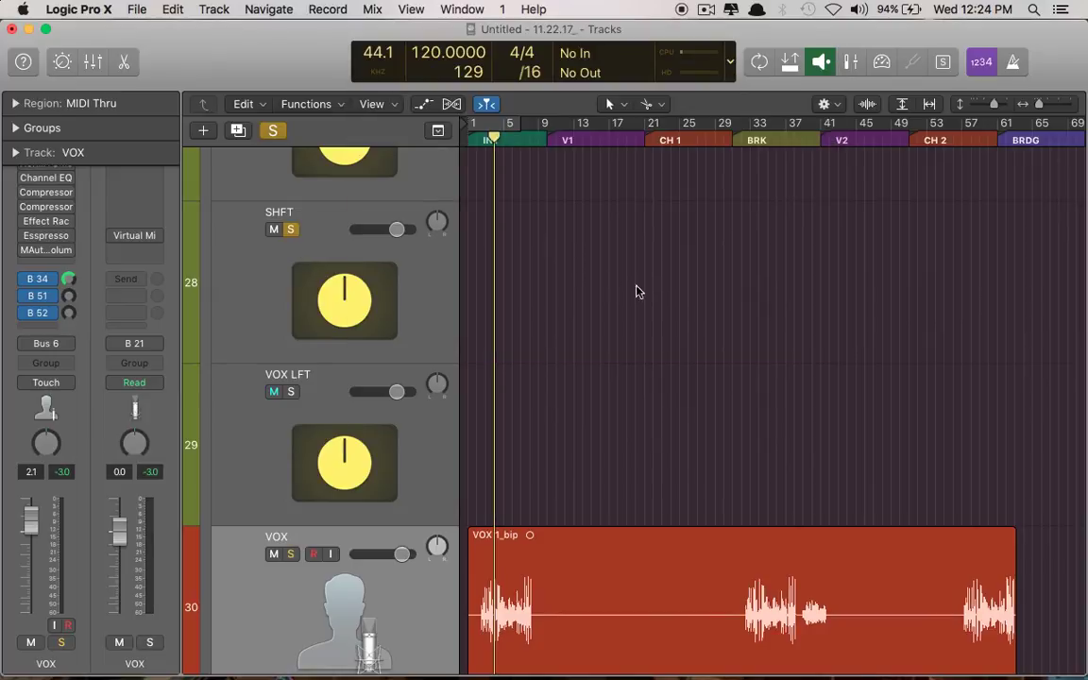
# Set the VOX send to bus 51 to 0.0 dB, bypass its bus 34 send and play the shifted vocal
pyautogui.press('x')
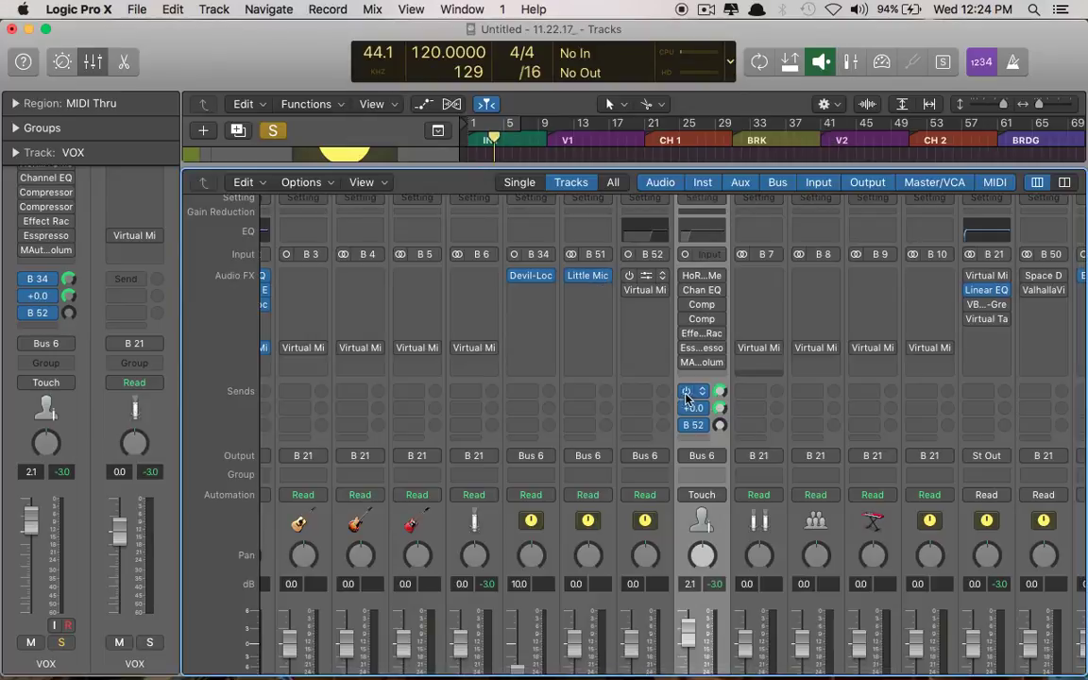
pyautogui.click(676, 393)
pyautogui.press('v')
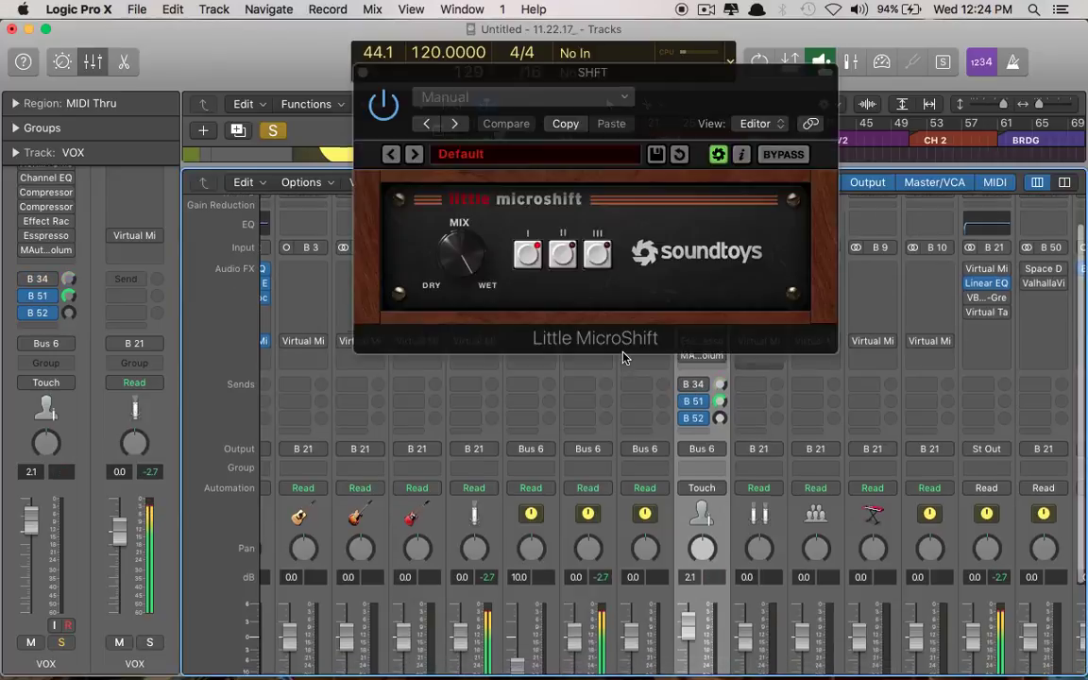
pyautogui.scroll(-2, 623, 357)
pyautogui.press('v')
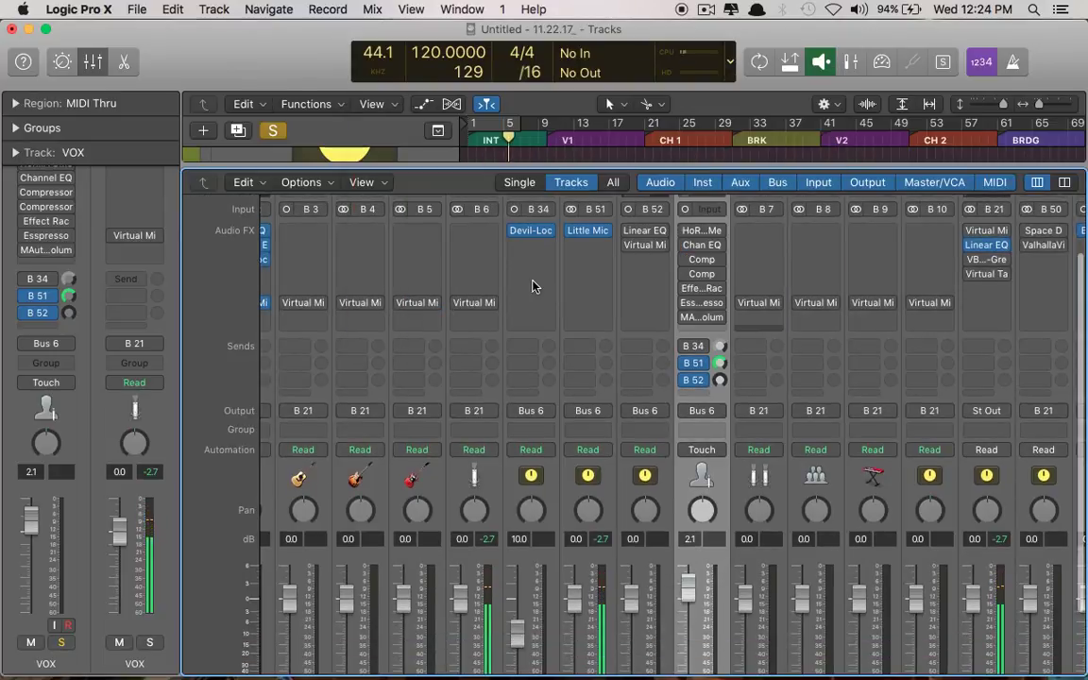
pyautogui.press('v')
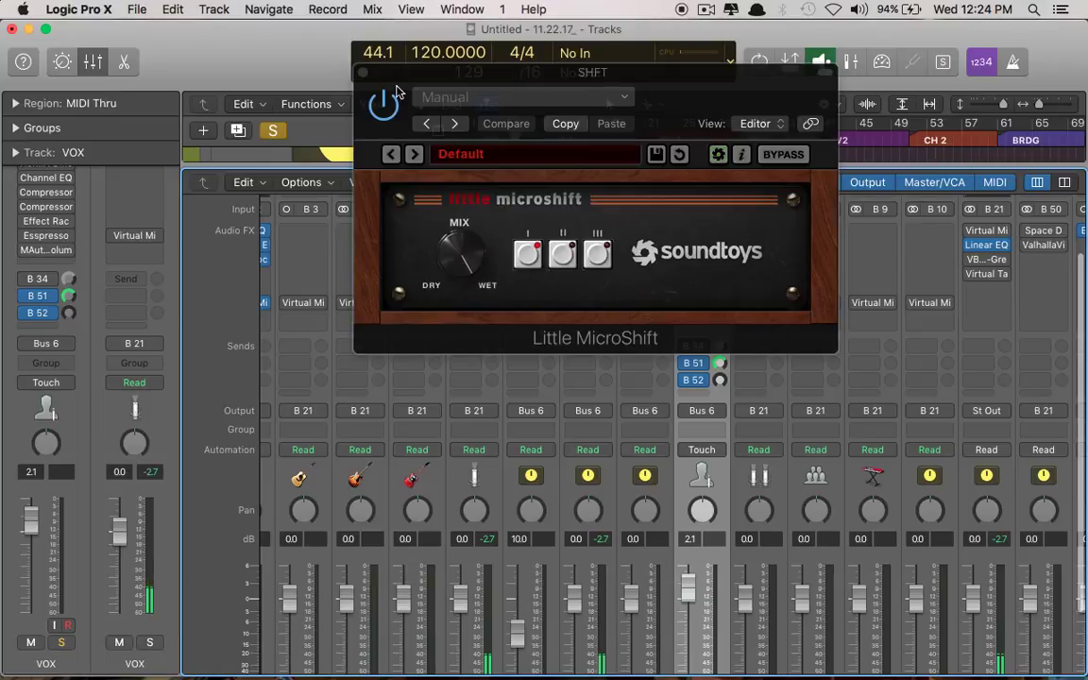
# Pull the SHFT channel fader down to -∞ and solo the VOX channel to hear the dry vocal during playback
pyautogui.click(364, 76)
pyautogui.scroll(-3, 518, 343)
pyautogui.moveTo(573, 515); pyautogui.dragTo(582, 663)
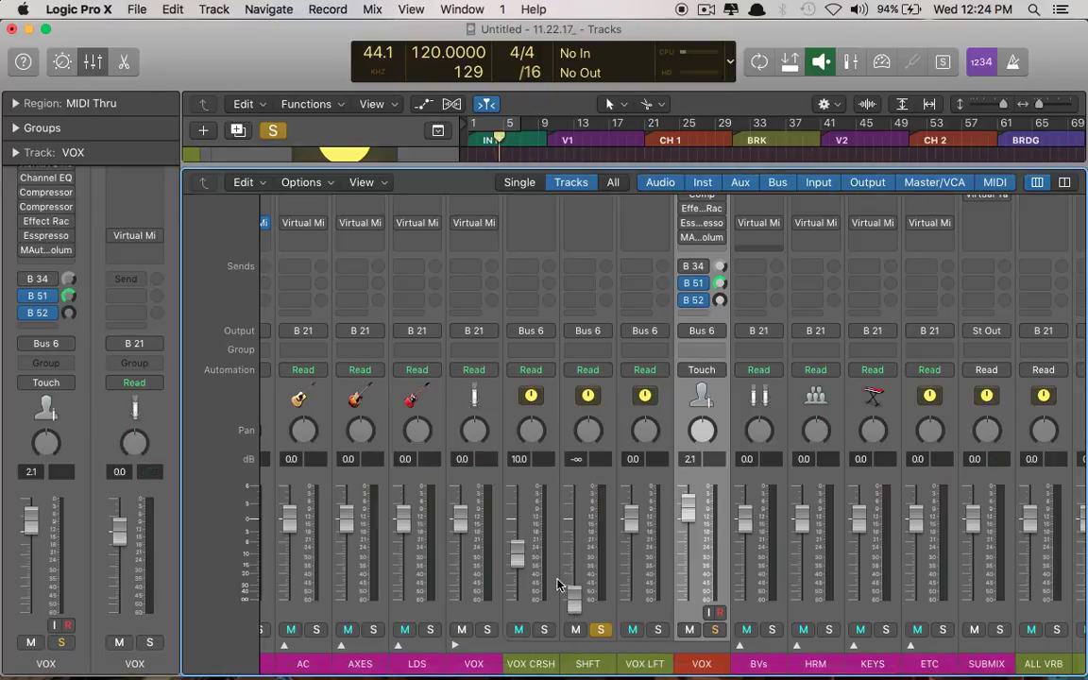
pyautogui.click(715, 630)
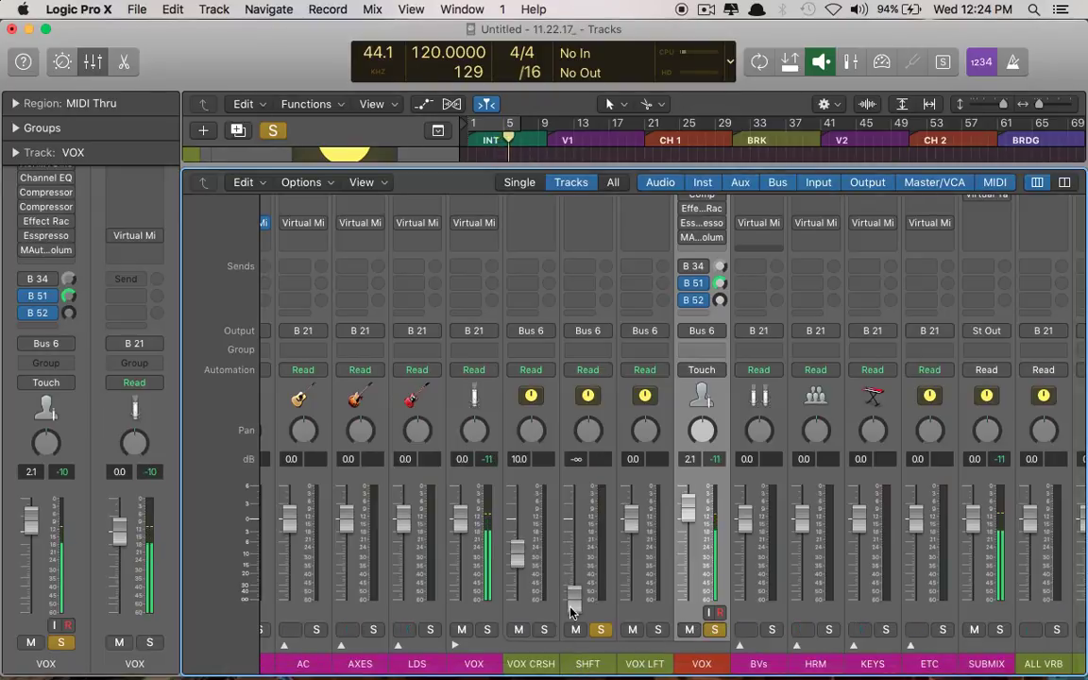
# Raise the SHFT fader to -27.5 dB and switch the VOX channel's bus 51 send off and back on to compare
pyautogui.moveTo(573, 604)
pyautogui.mouseDown()
pyautogui.moveTo(573, 571)
pyautogui.moveTo(573, 585)
pyautogui.mouseUp()
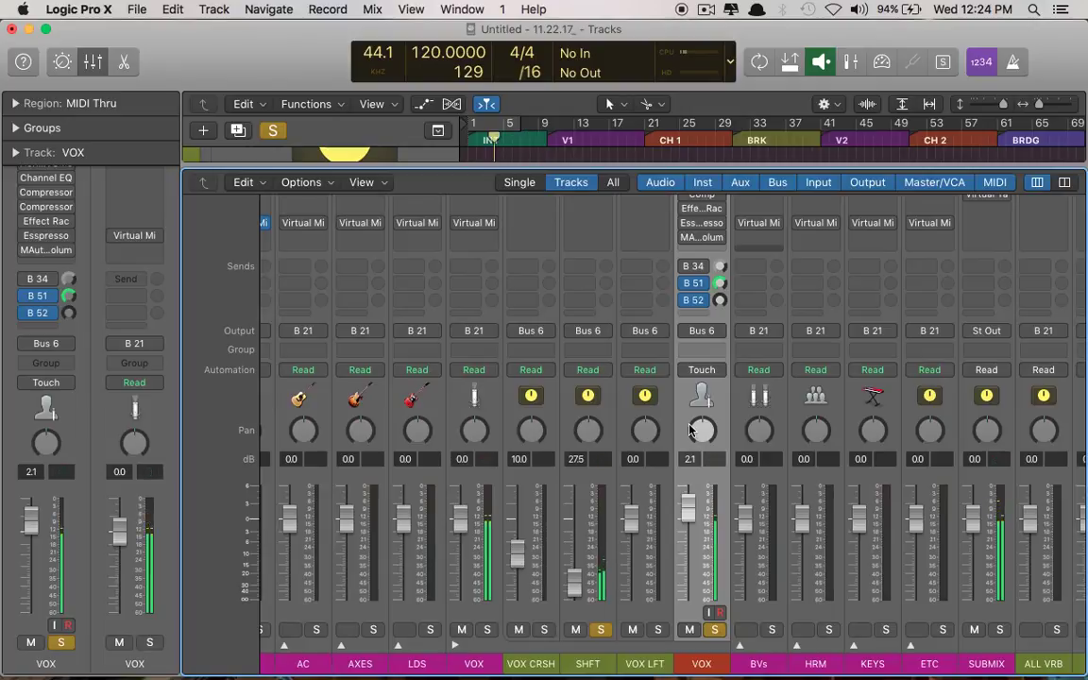
pyautogui.click(685, 285)
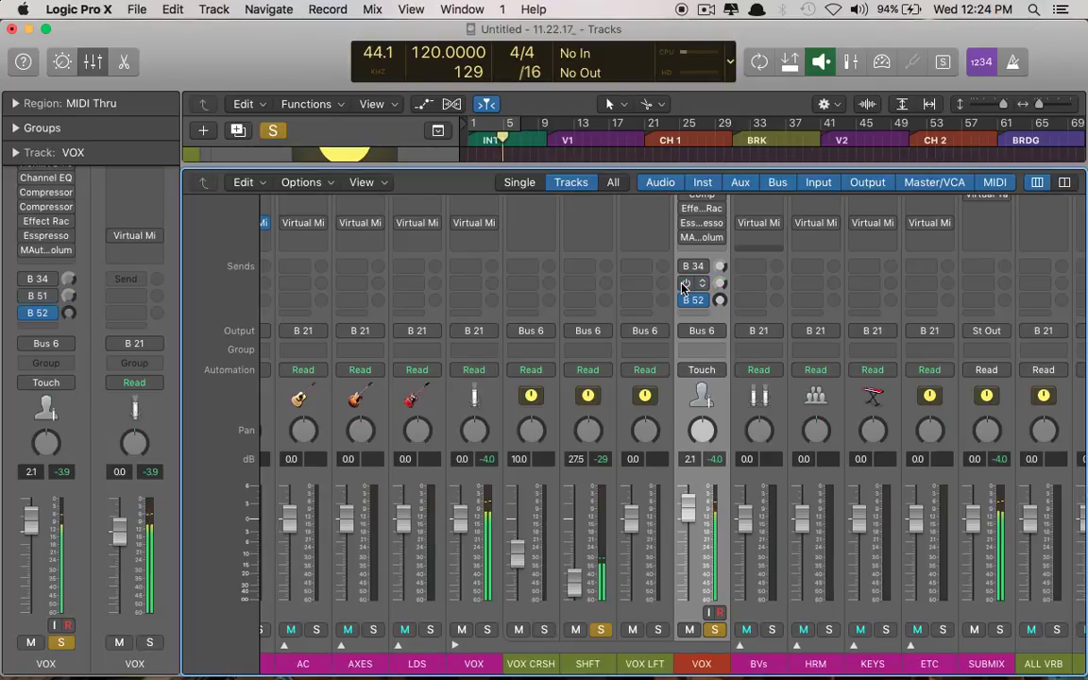
pyautogui.click(685, 284)
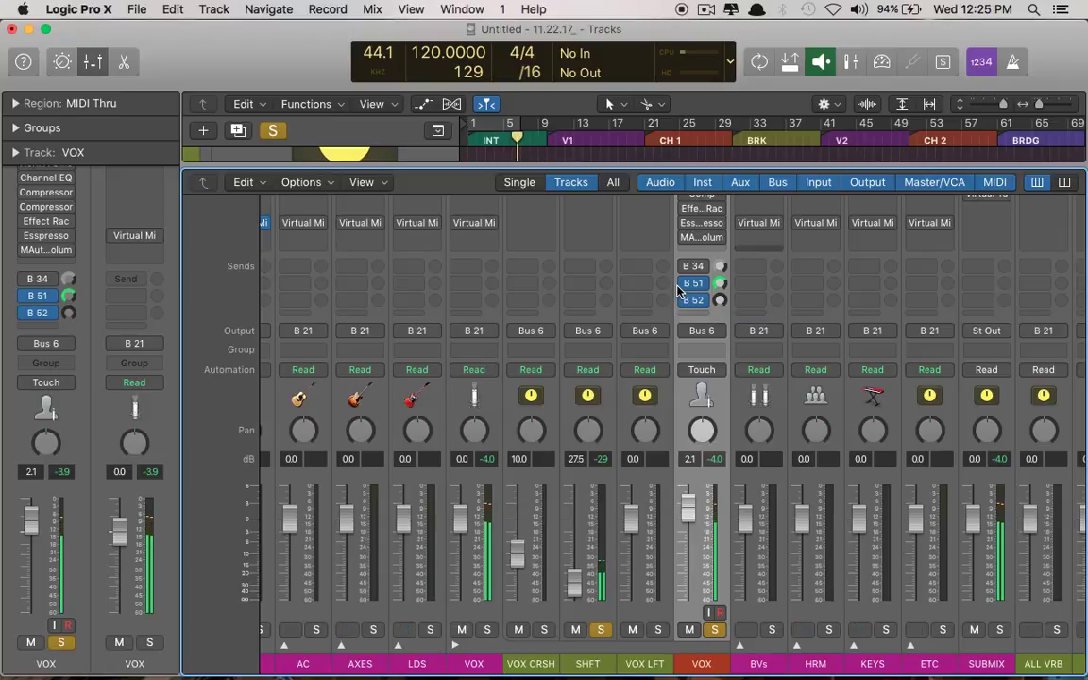
# Review the style settings of Little MicroShift on the SHFT channel and close its window
pyautogui.scroll(5, 589, 311)
pyautogui.click(588, 307)
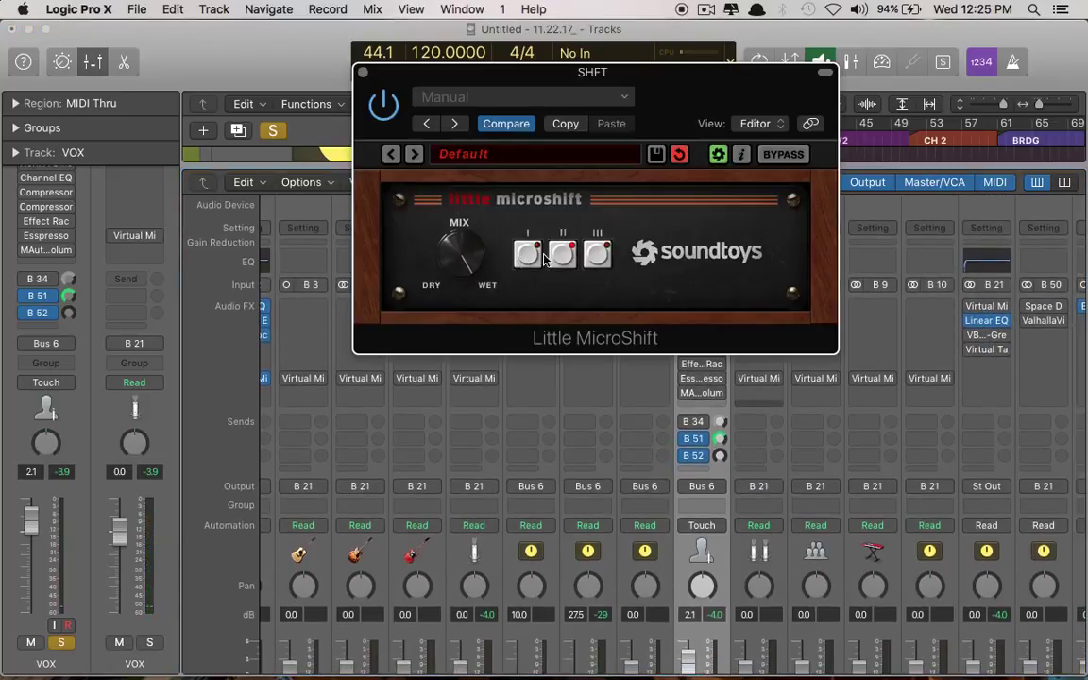
pyautogui.press('super+w')
# Insert the Pitch Shifter after Little MicroShift on the SHFT channel and move its window toward the middle of the screen
pyautogui.click(600, 321)
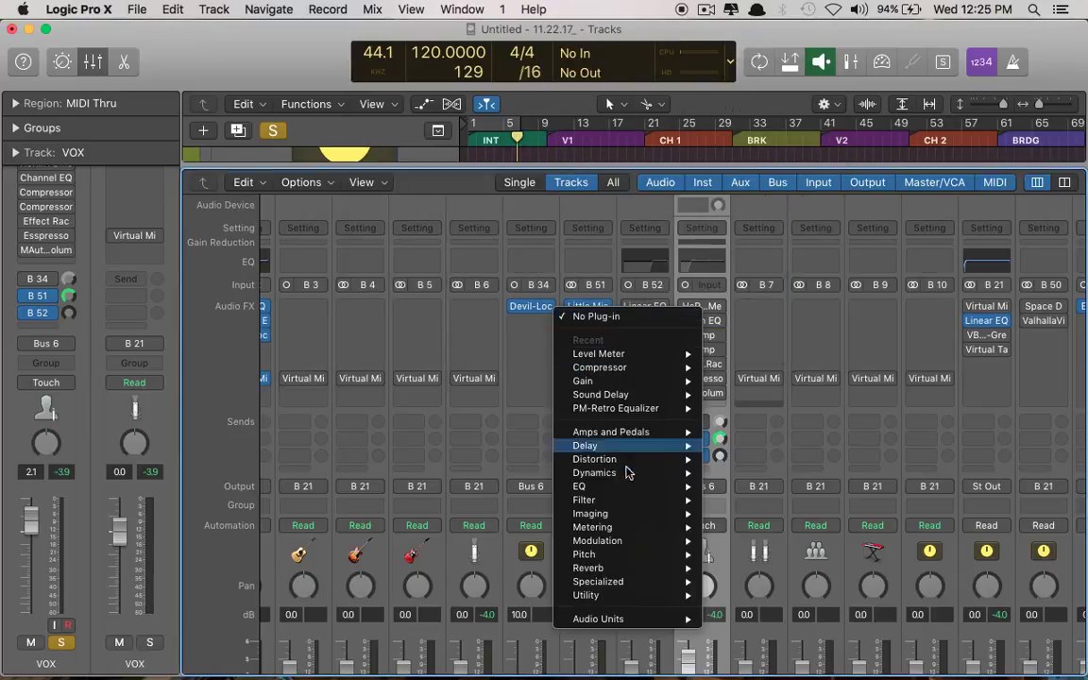
pyautogui.moveTo(604, 554)
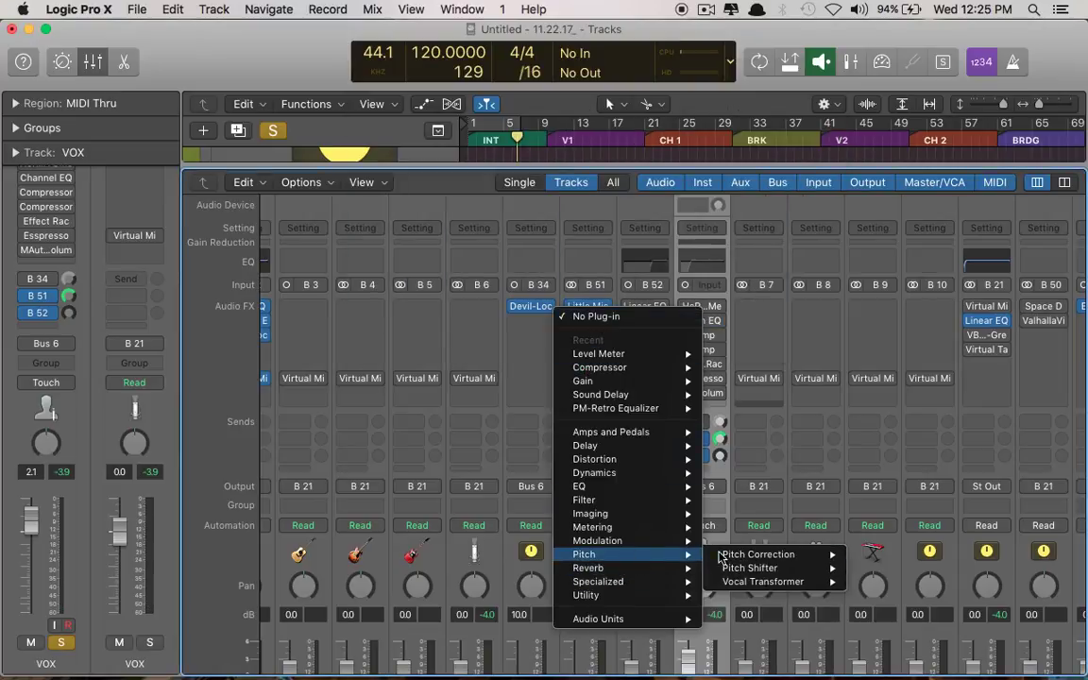
pyautogui.moveTo(769, 568)
pyautogui.click(880, 568)
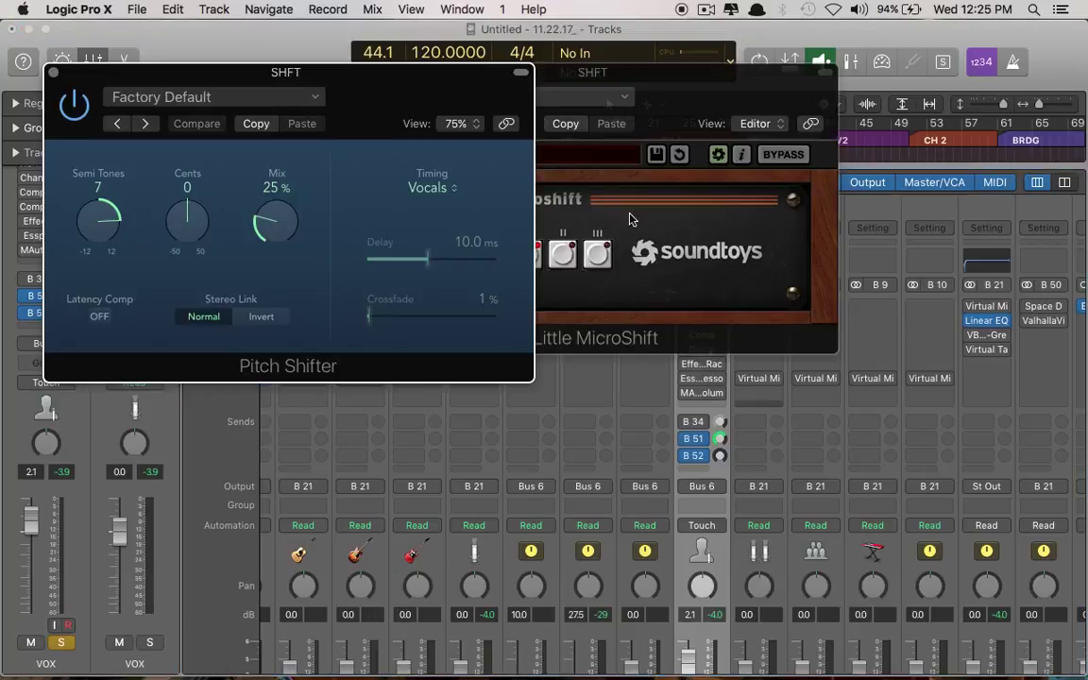
pyautogui.moveTo(430, 72); pyautogui.dragTo(652, 168)
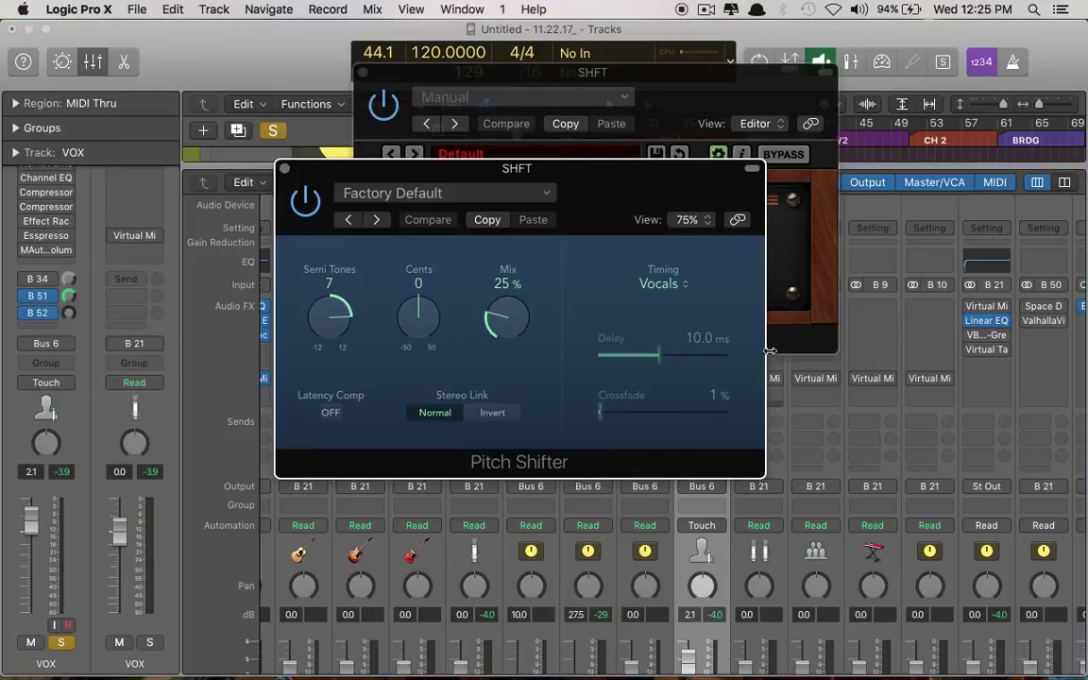
# Set the Pitch Shifter to 0 semitones, 7 cents and 100% mix, and close both SHFT plug-in windows
pyautogui.press('v')
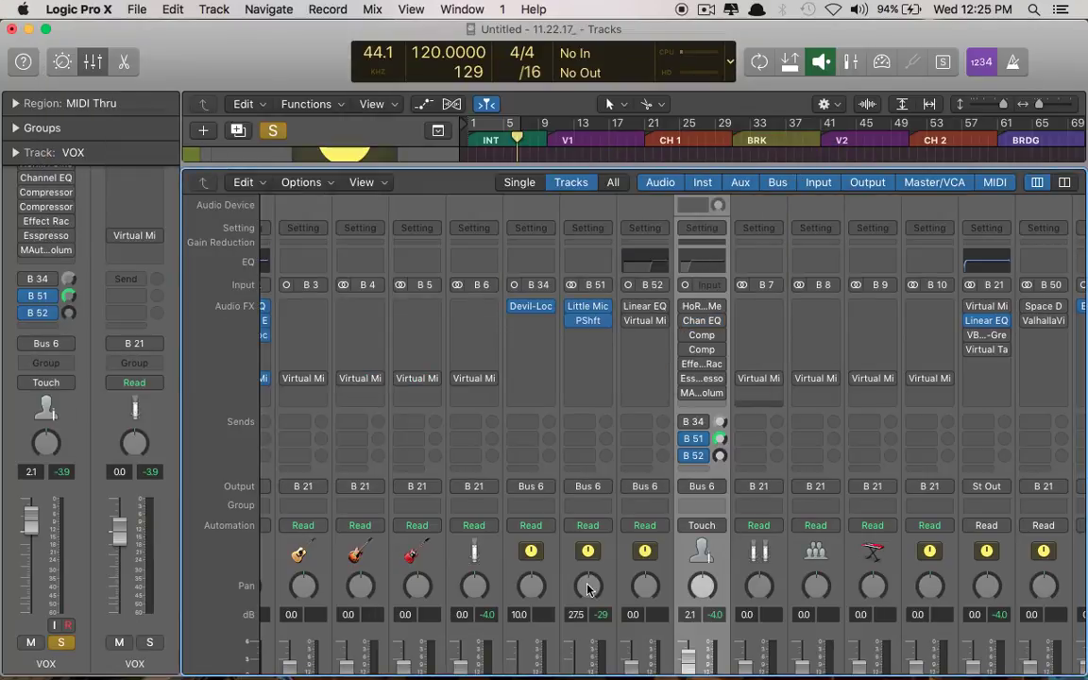
pyautogui.moveTo(587, 588); pyautogui.dragTo(599, 409)
pyautogui.press('v')
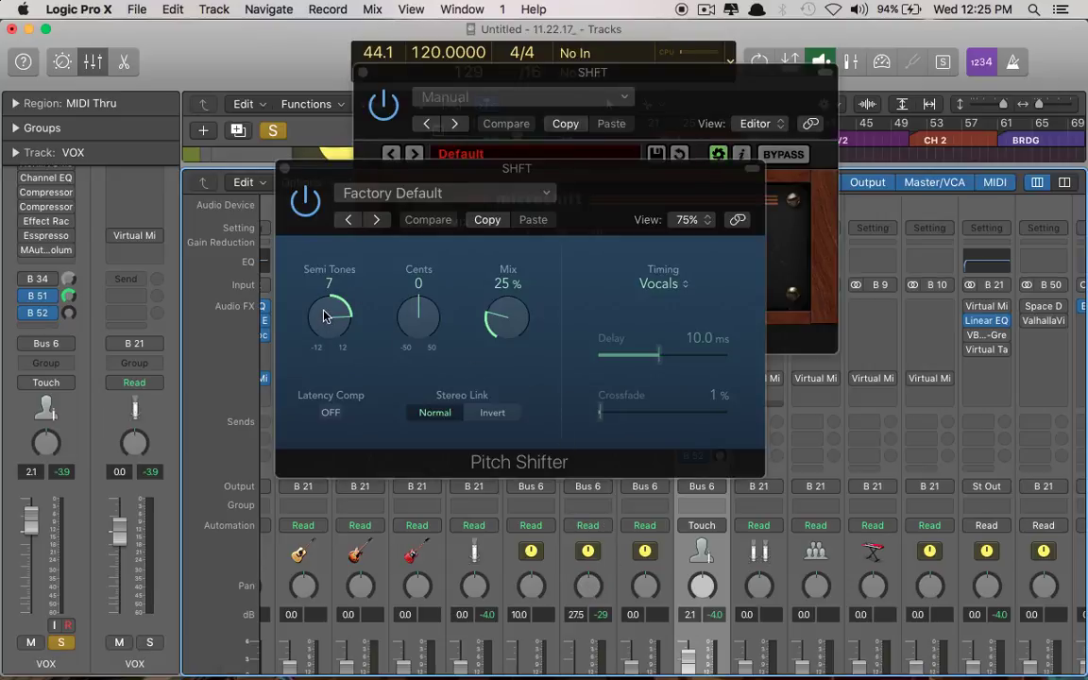
pyautogui.moveTo(324, 317); pyautogui.dragTo(325, 331)
pyautogui.moveTo(507, 319); pyautogui.dragTo(507, 283)
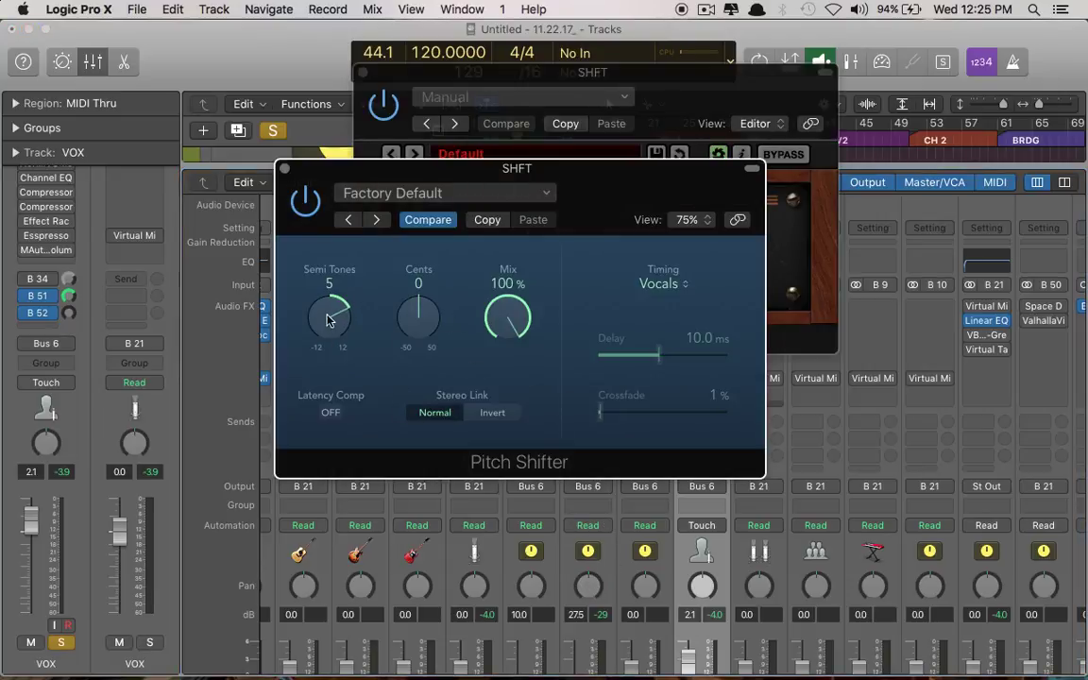
pyautogui.moveTo(327, 319); pyautogui.dragTo(329, 373)
pyautogui.moveTo(397, 341); pyautogui.dragTo(397, 319)
pyautogui.press('v')
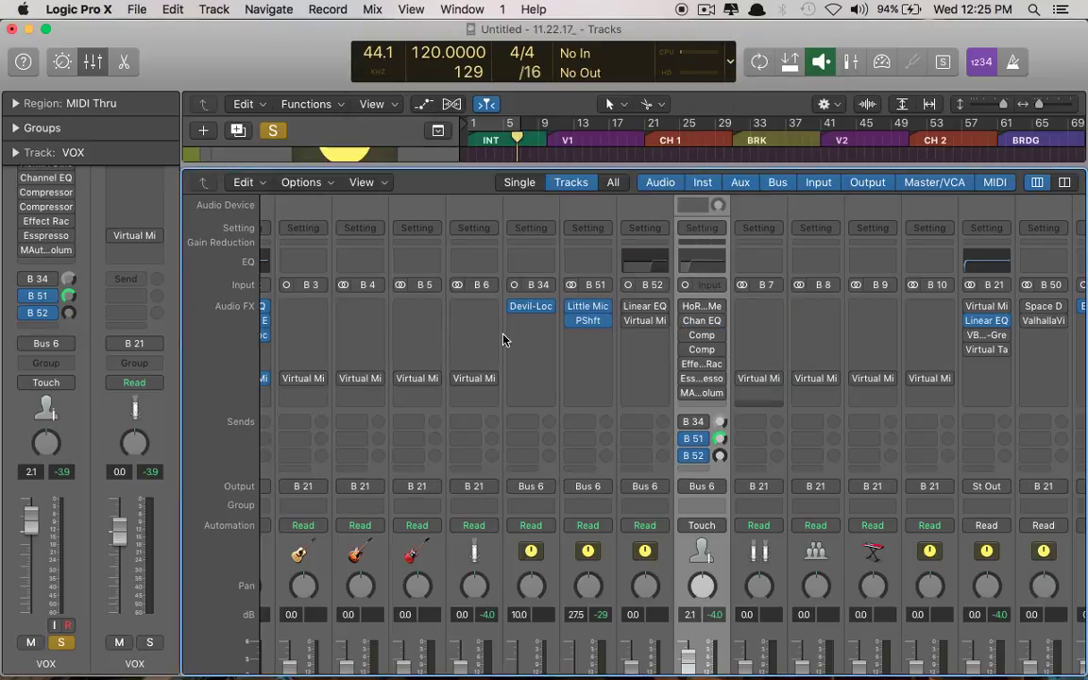
pyautogui.press('v')
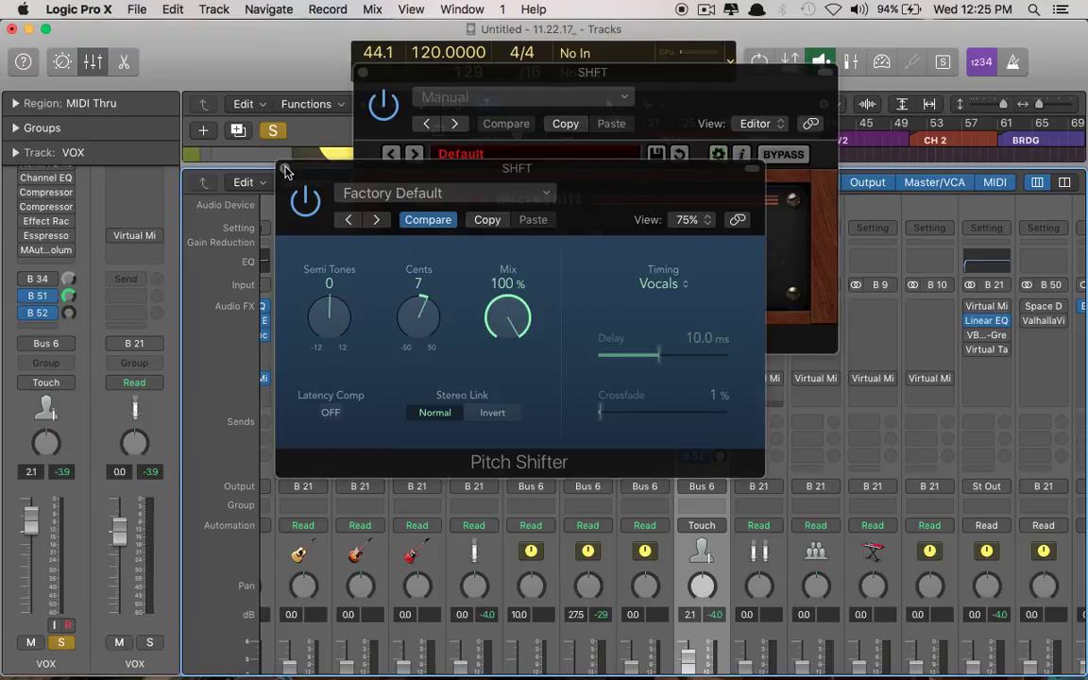
pyautogui.click(285, 170)
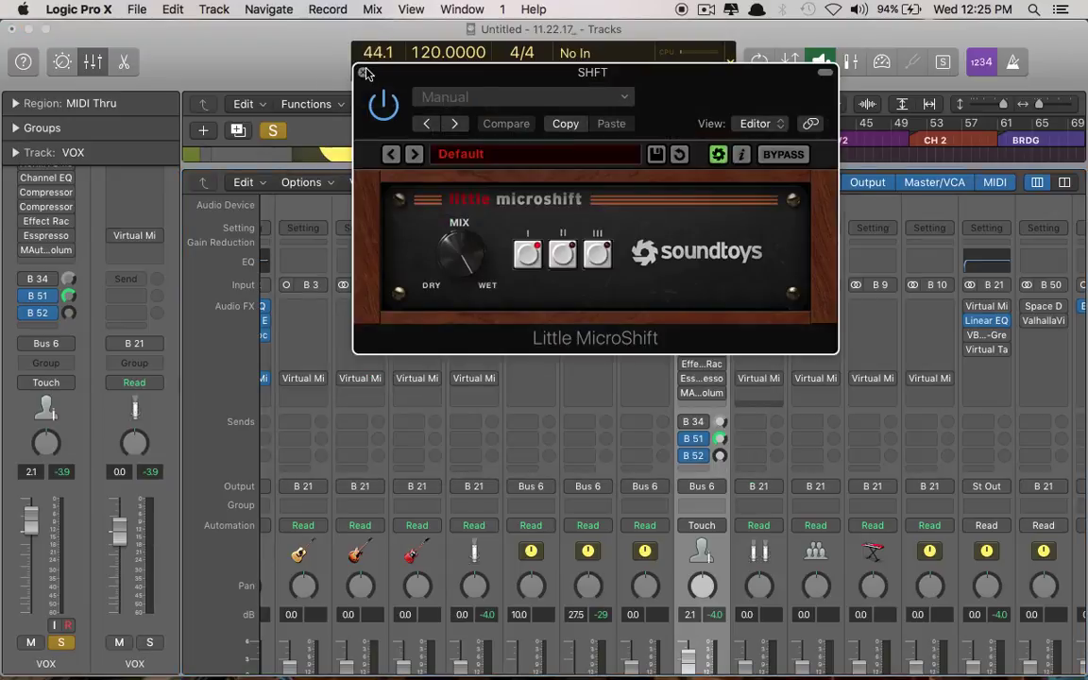
pyautogui.click(365, 73)
# Enable the Linear Phase EQ and the Slate Digital rack on the VOX LFT channel, checking each plug-in's settings
pyautogui.scroll(-5, 650, 340)
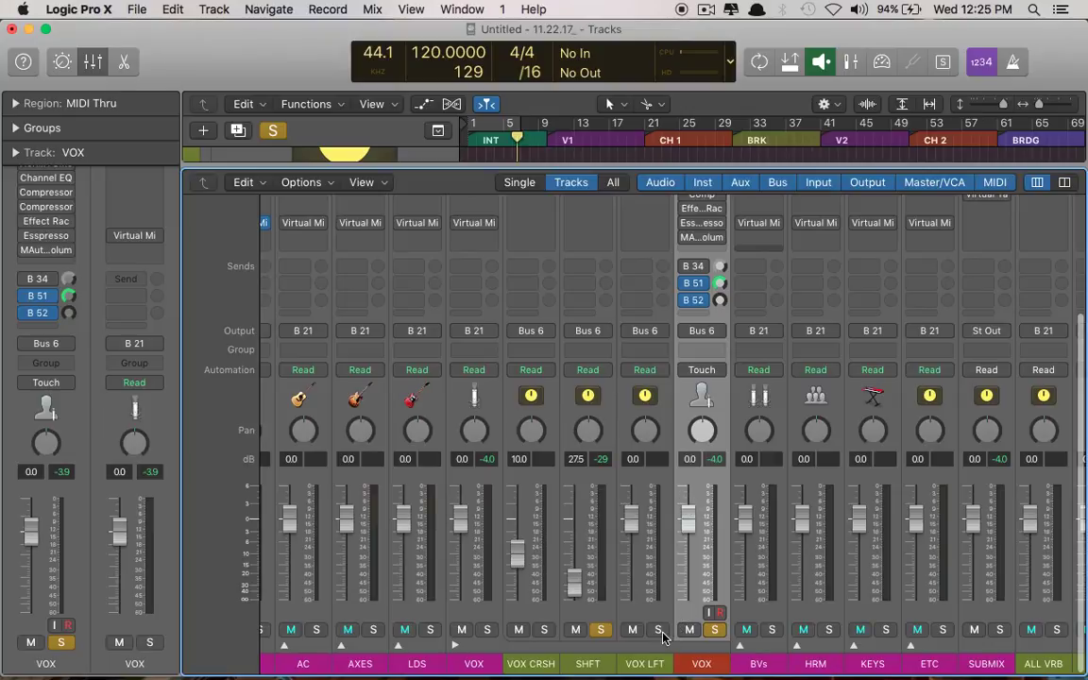
pyautogui.scroll(4, 539, 321)
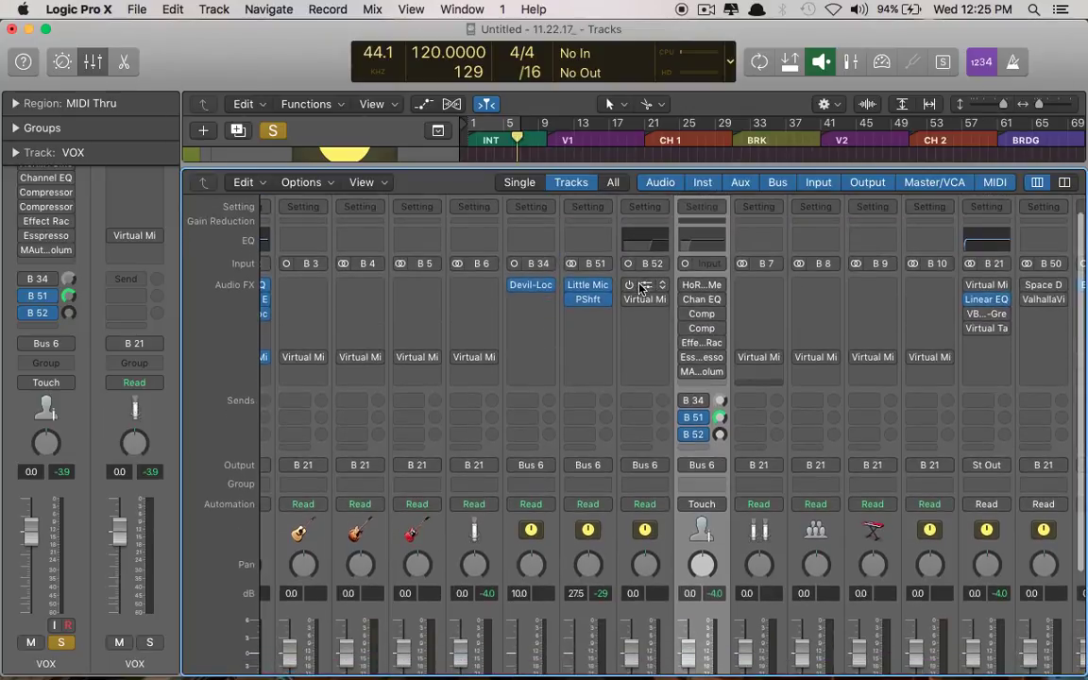
pyautogui.click(635, 286)
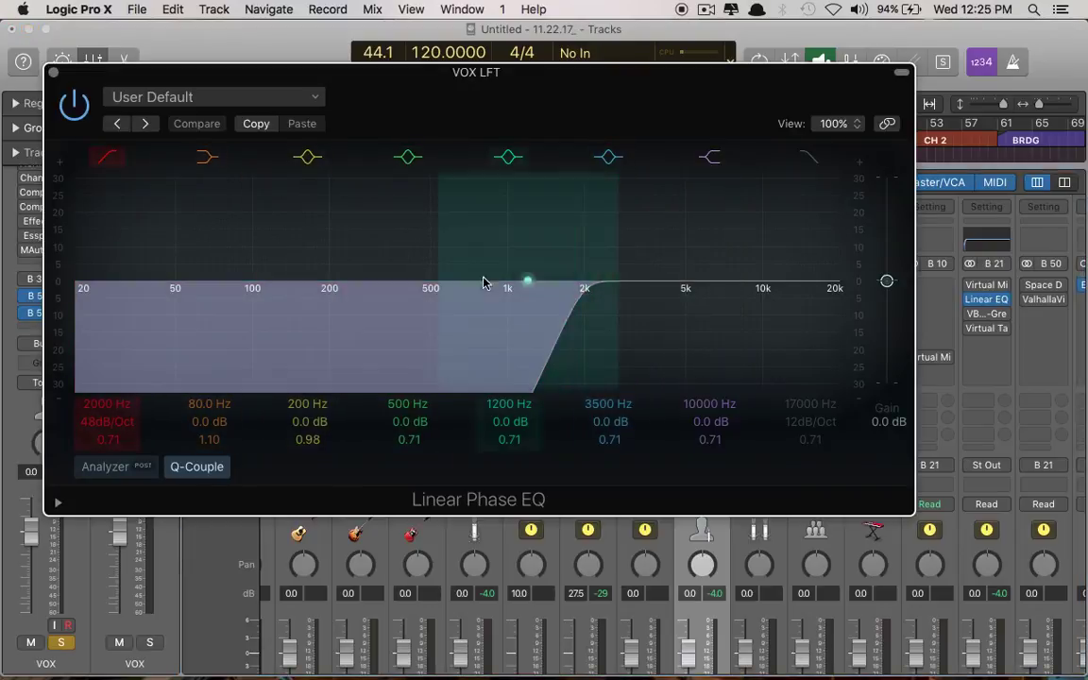
pyautogui.click(52, 72)
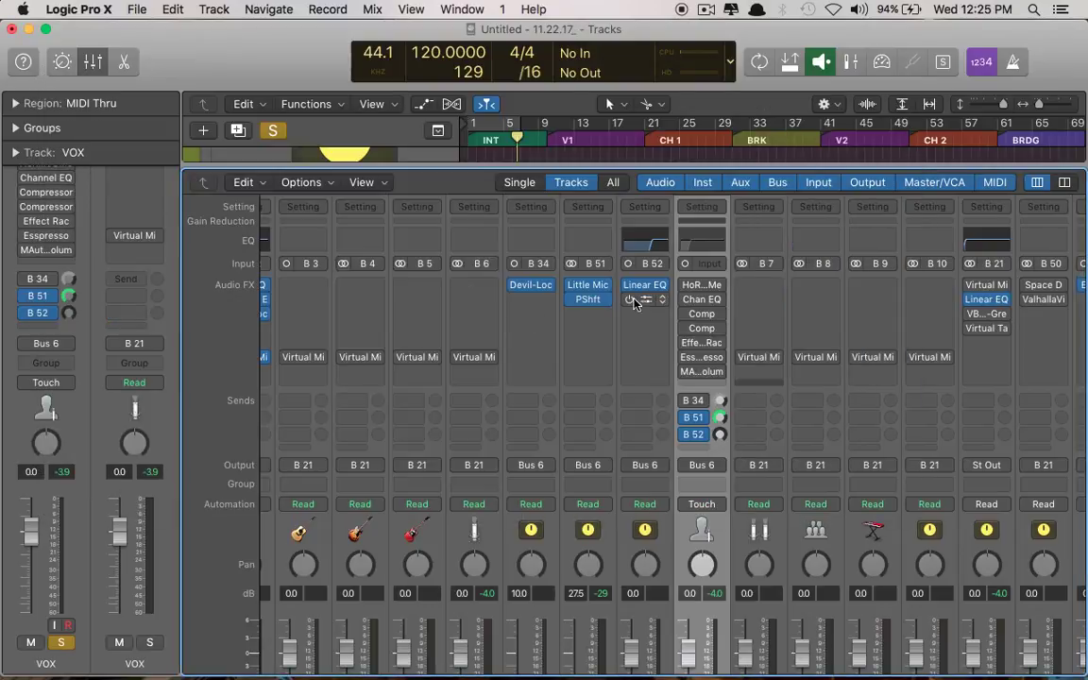
pyautogui.click(638, 300)
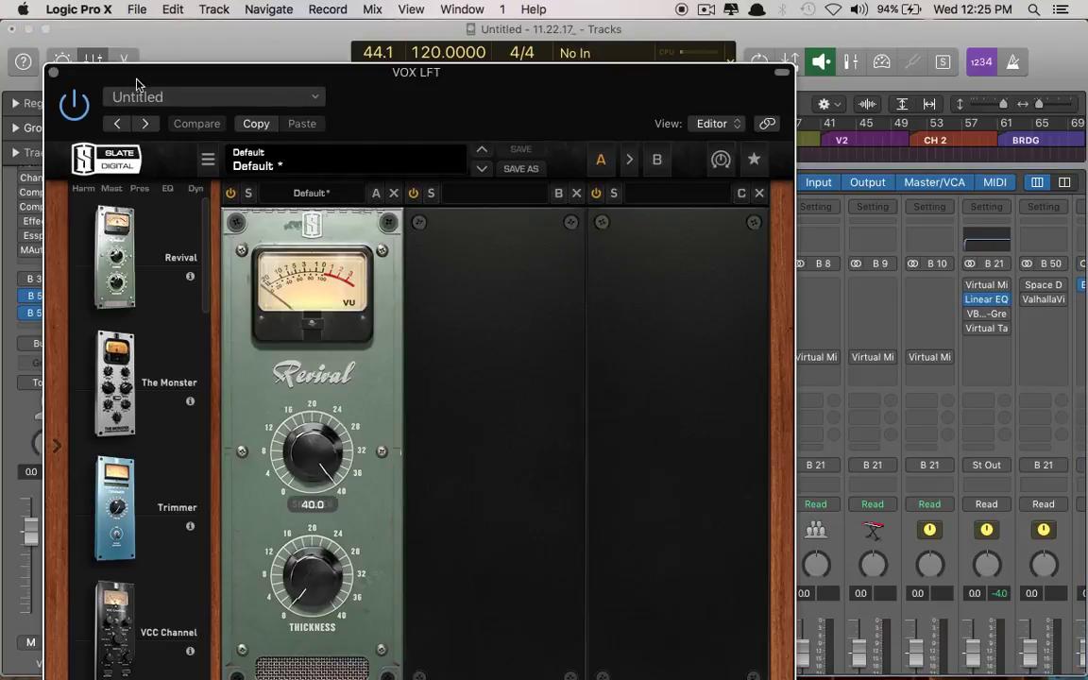
pyautogui.click(53, 71)
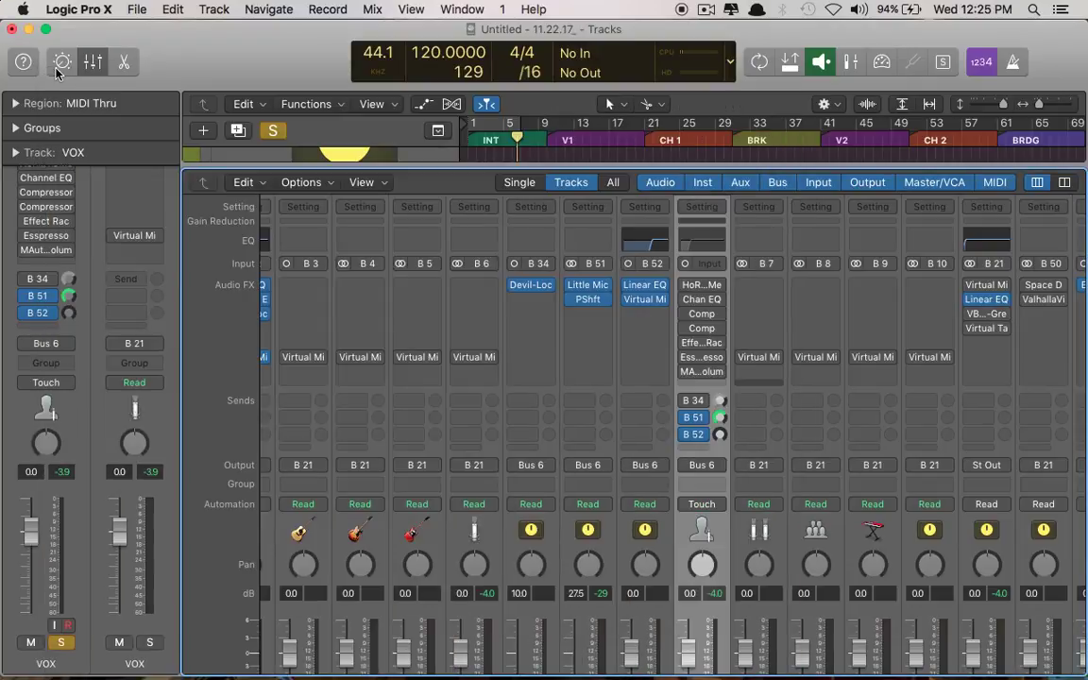
# Solo the VOX LFT channel and lower its fader to -20.0 dB
pyautogui.moveTo(579, 299)
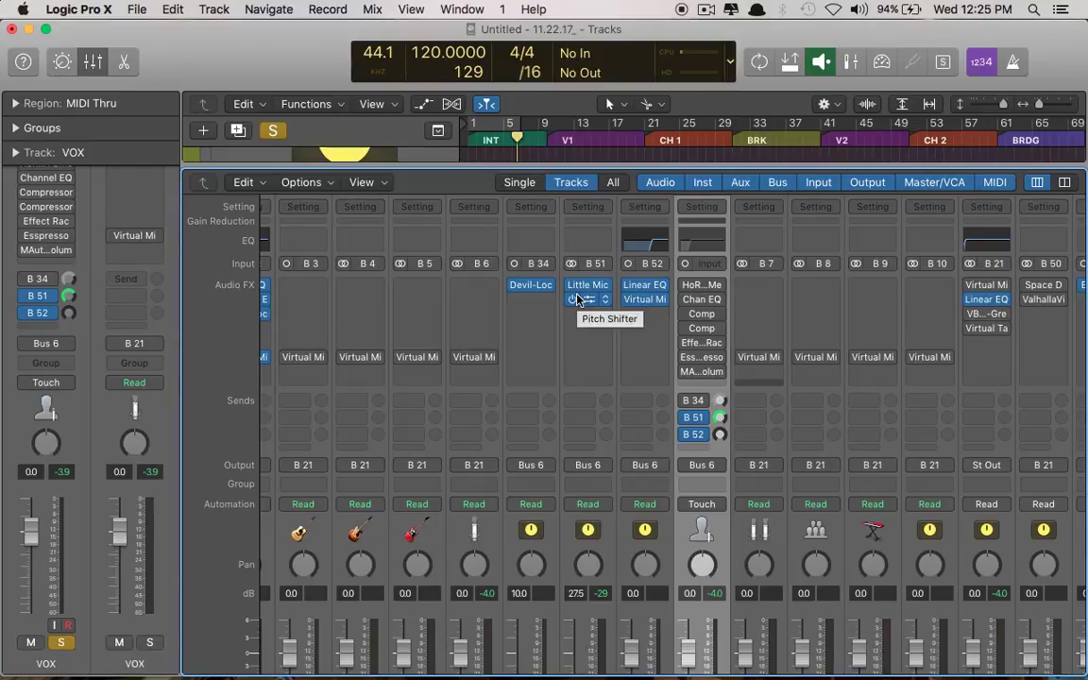
pyautogui.scroll(-5, 579, 300)
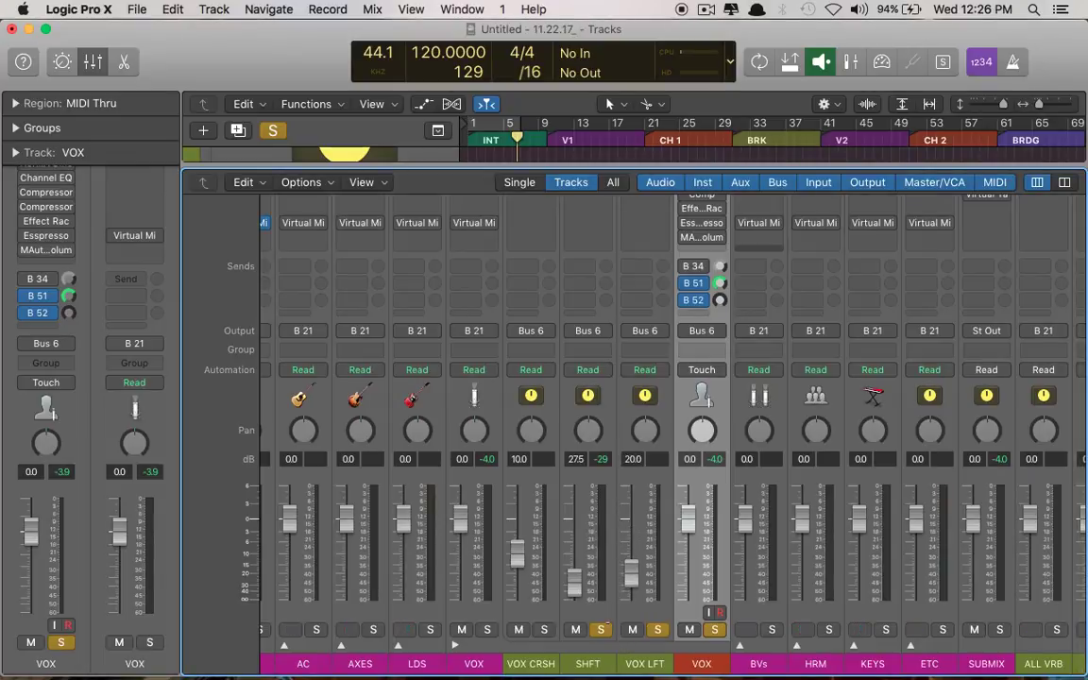
pyautogui.scroll(3, 655, 417)
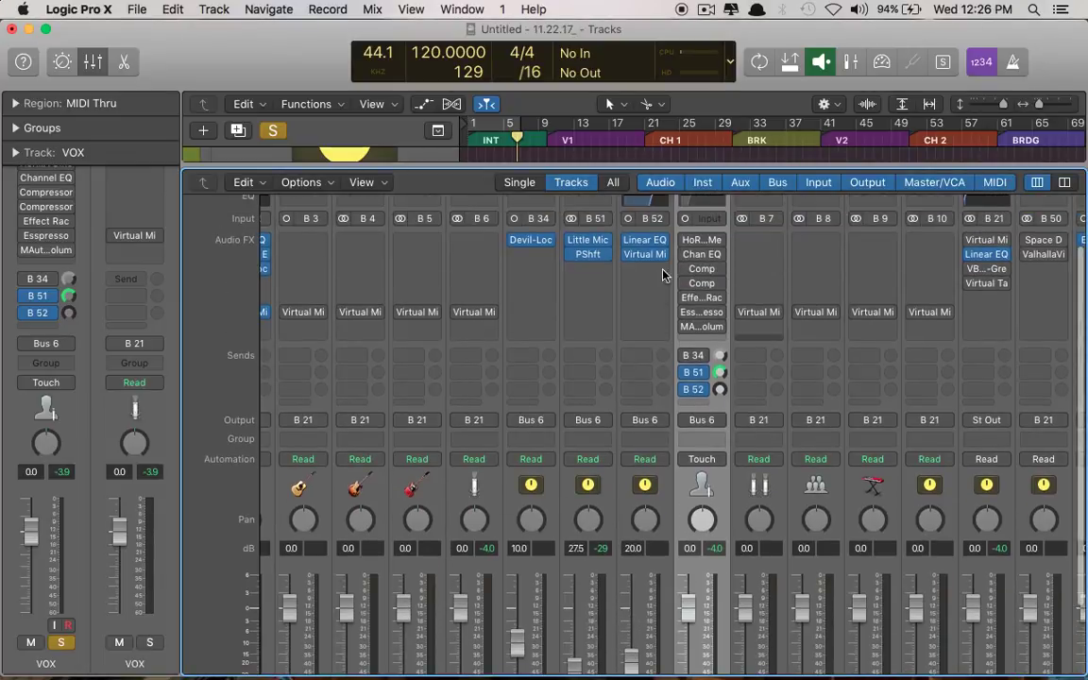
pyautogui.scroll(-3, 663, 283)
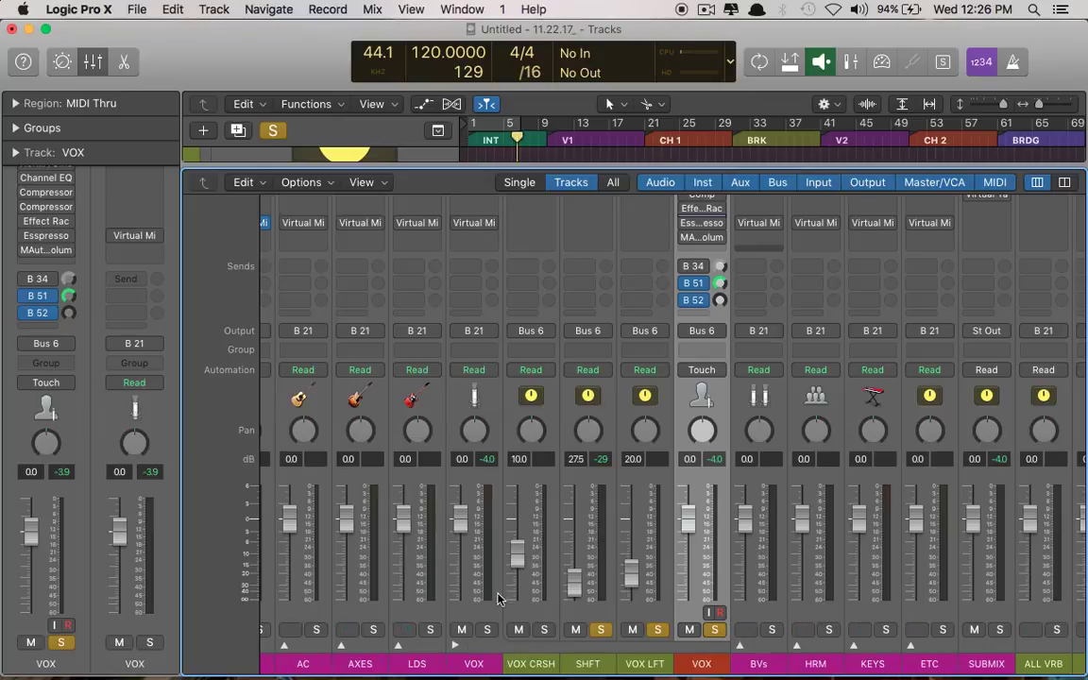
# Select the main channel of the VOX stack and inspect its Slate Digital Virtual Channel settings
pyautogui.click(457, 646)
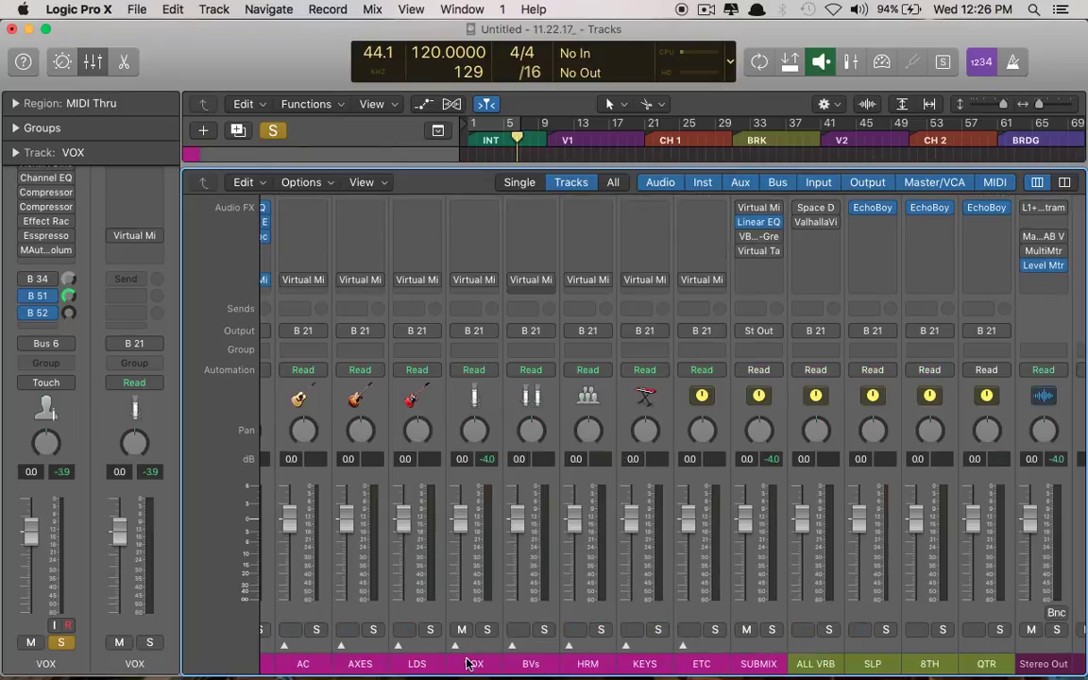
pyautogui.click(463, 661)
pyautogui.click(456, 645)
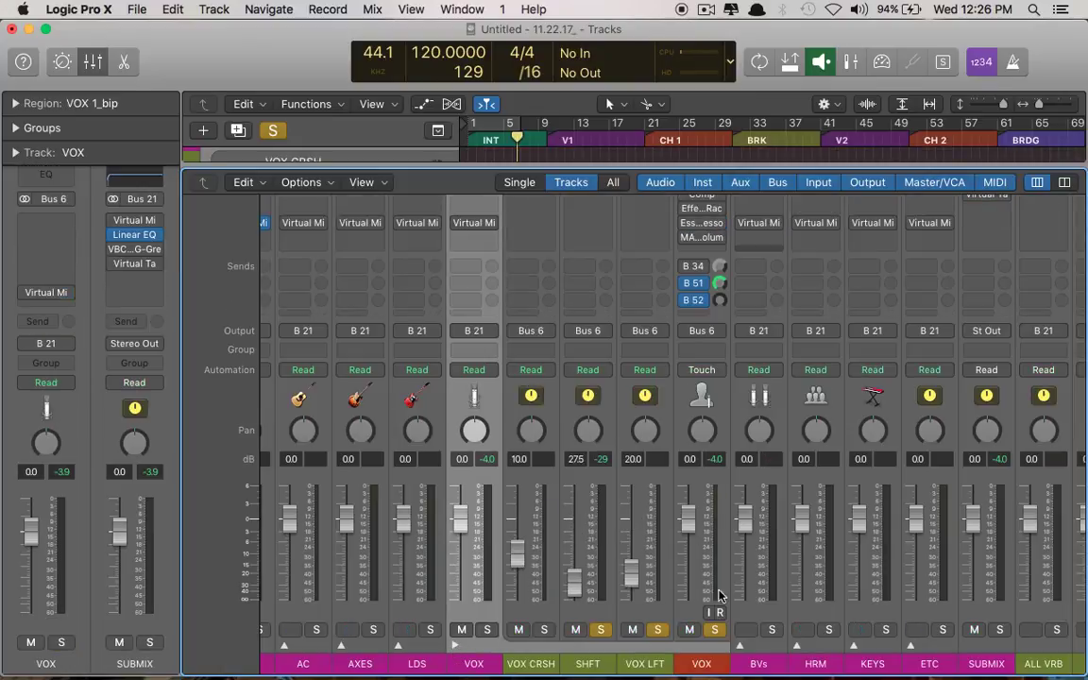
pyautogui.scroll(5, 499, 234)
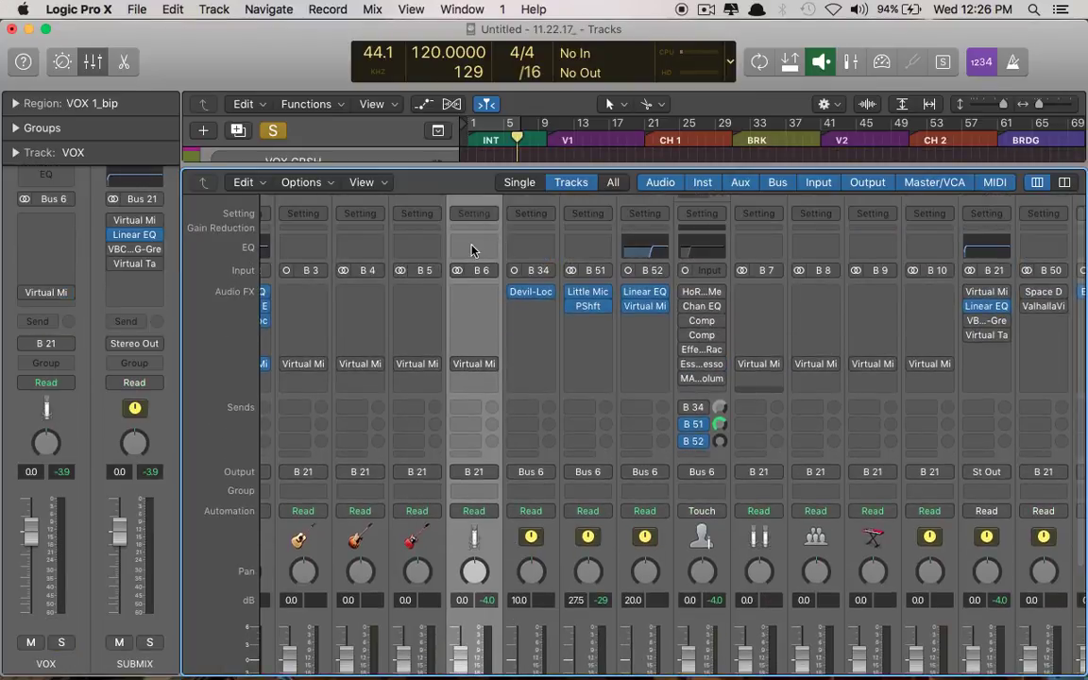
pyautogui.click(475, 364)
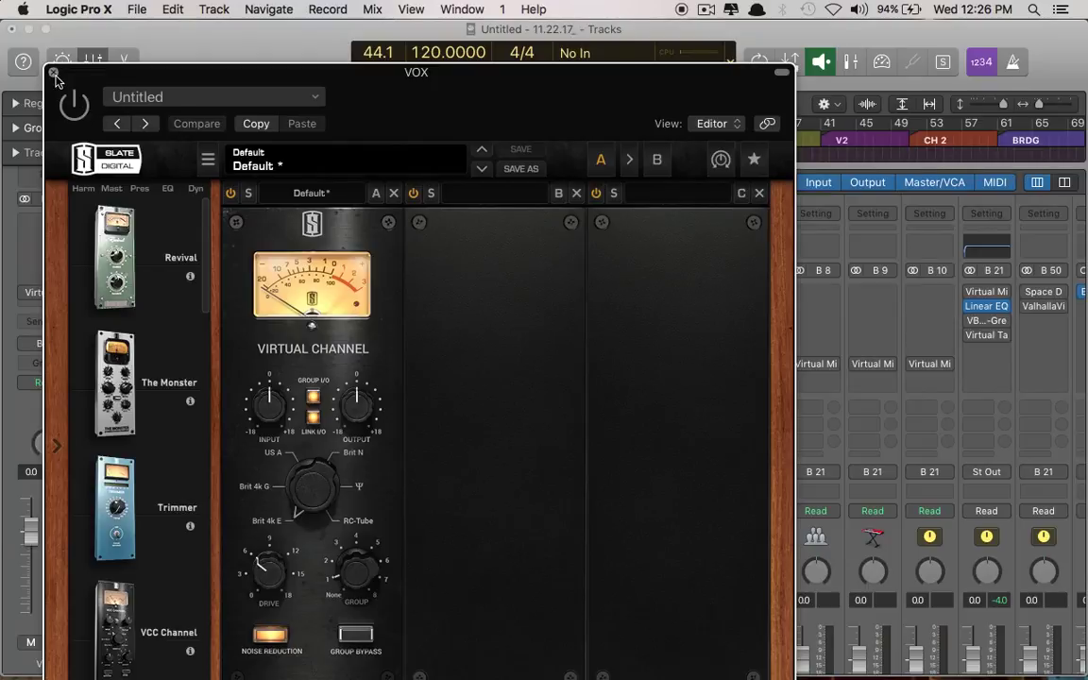
pyautogui.click(54, 73)
# Add a send from the VOX stack channel to Bus 43 (SLP) and set its level to 0.0 dB
pyautogui.scroll(-5, 411, 235)
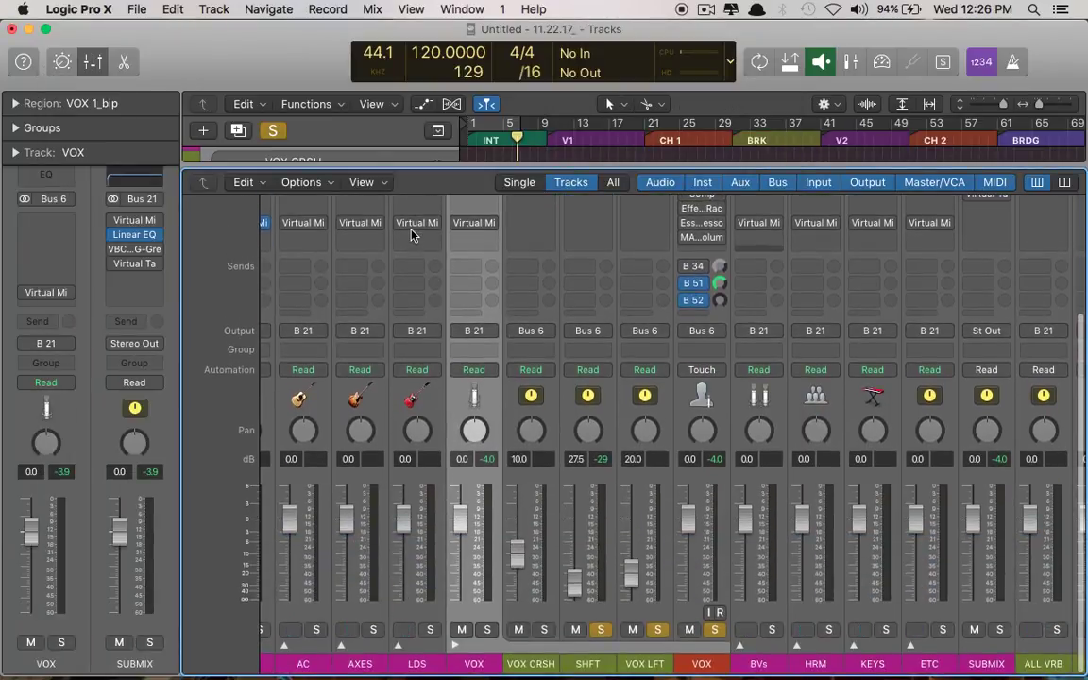
pyautogui.scroll(1, 412, 236)
pyautogui.click(473, 310)
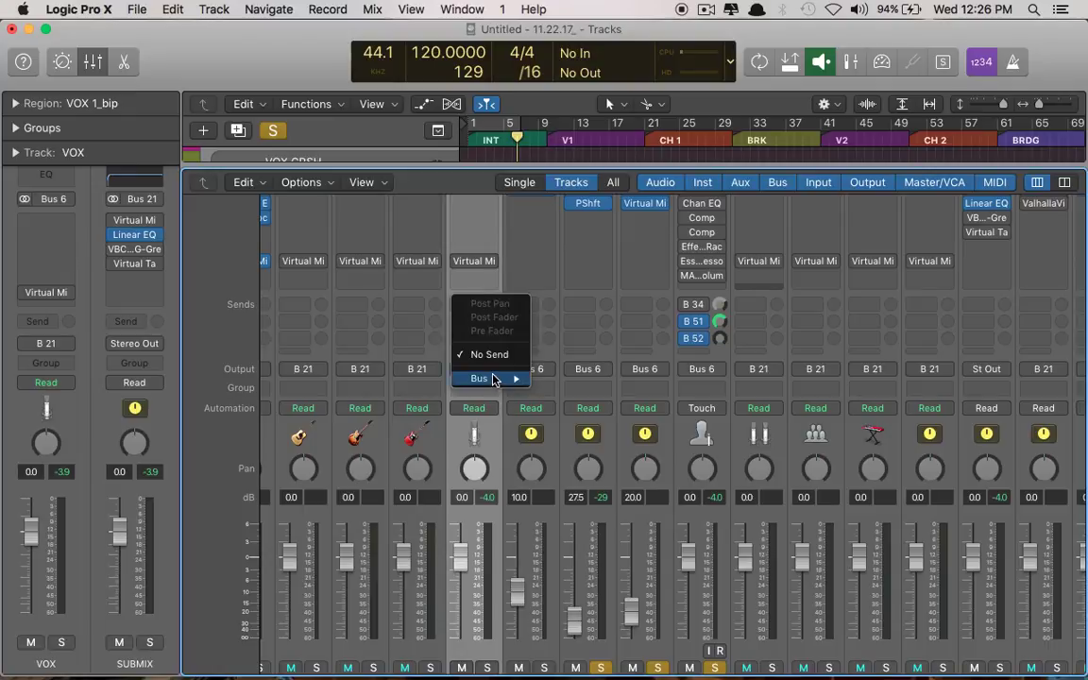
pyautogui.moveTo(492, 378)
pyautogui.moveTo(640, 579)
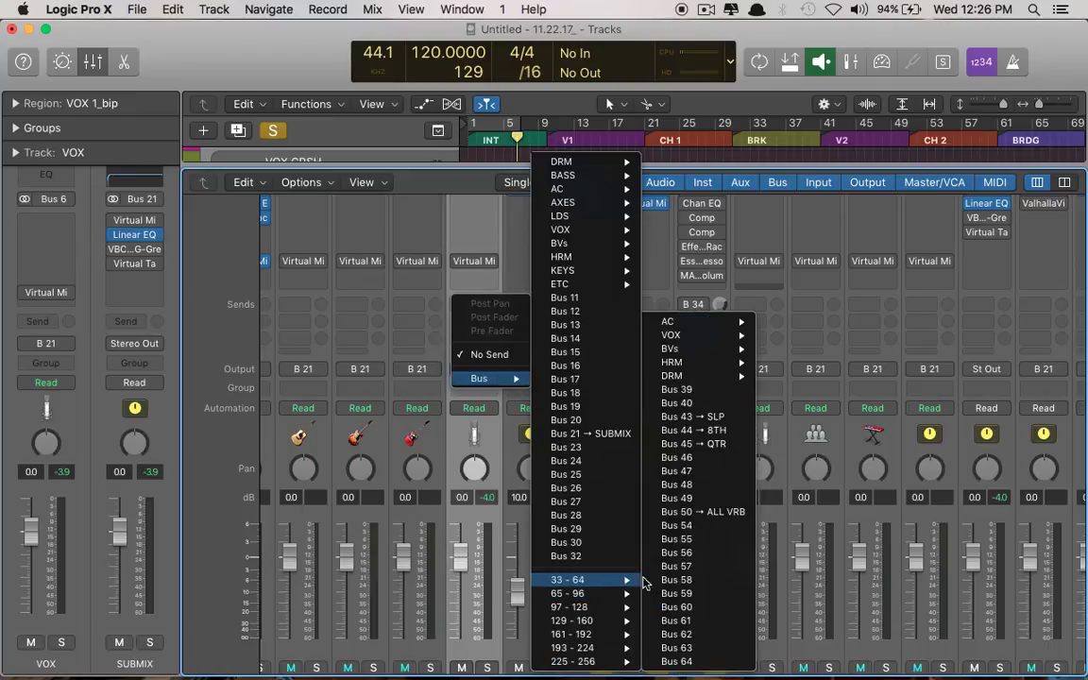
pyautogui.click(710, 417)
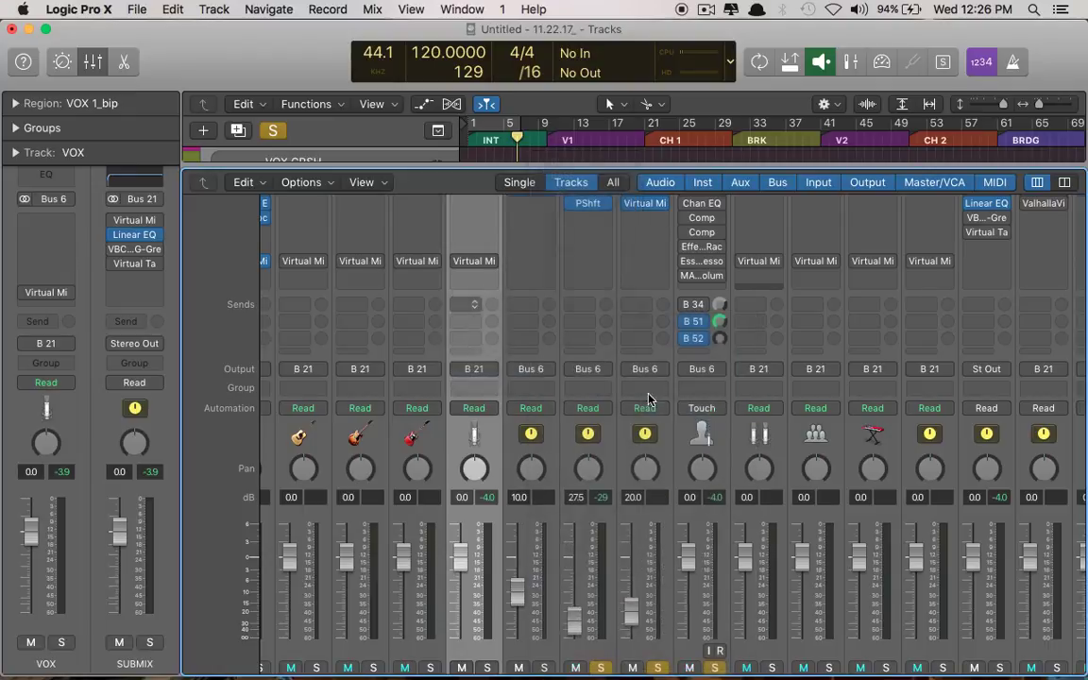
pyautogui.scroll(-2, 491, 305)
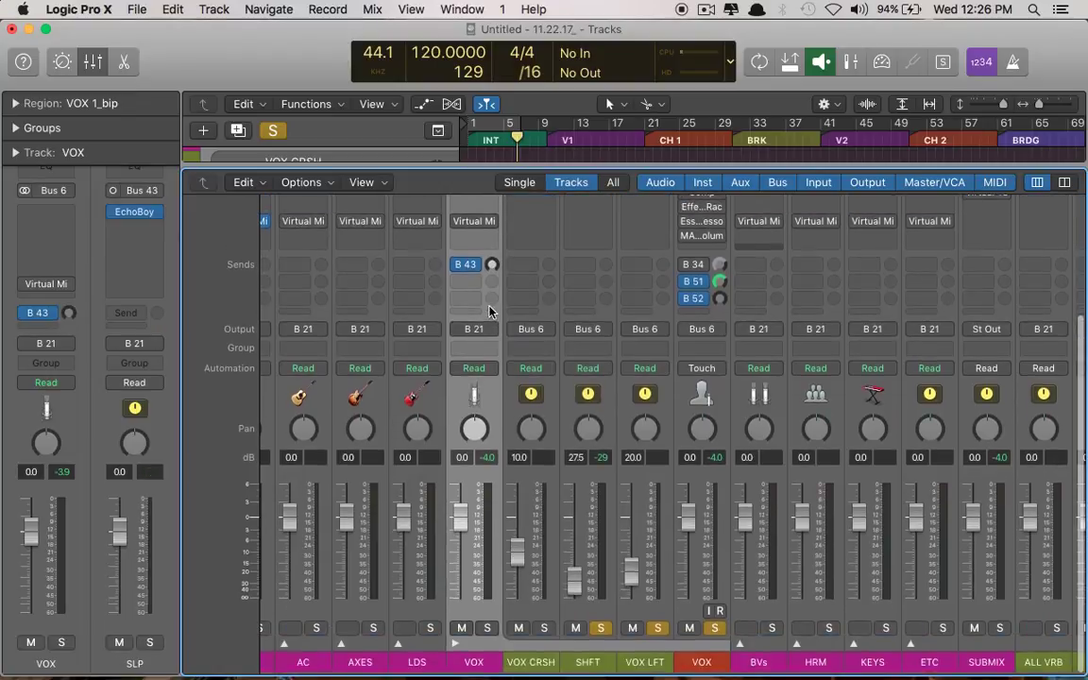
pyautogui.keyDown('alt'); pyautogui.click(492, 266); pyautogui.keyUp('alt')
# Inspect the EchoBoy settings on the SLP channel
pyautogui.hscroll(5, 510, 283)
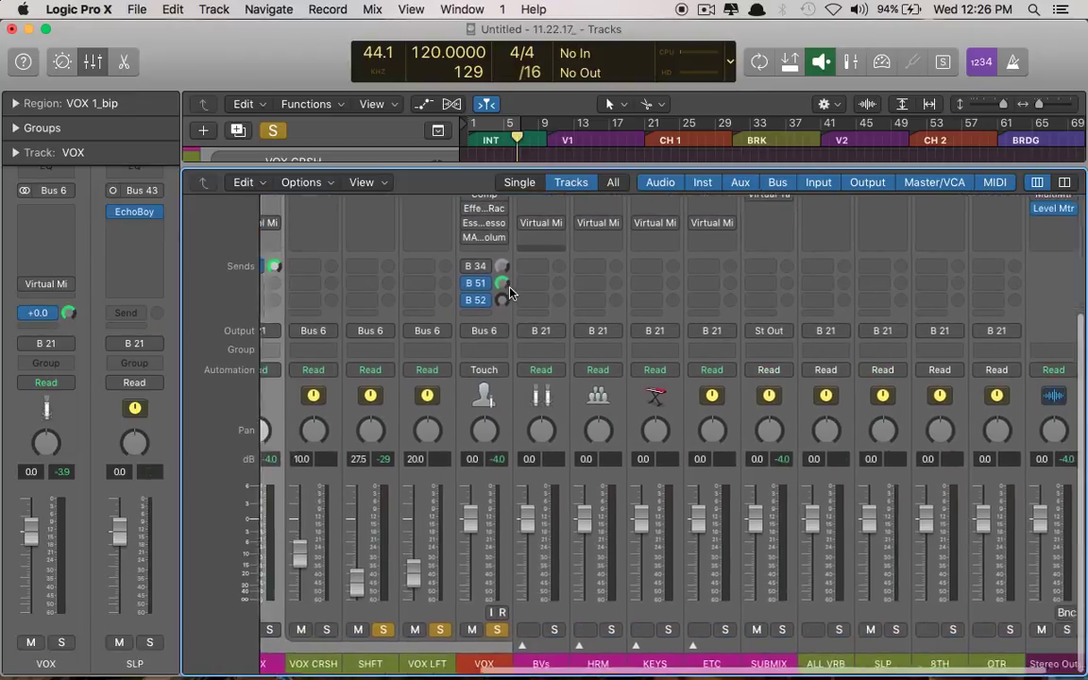
pyautogui.scroll(5, 780, 454)
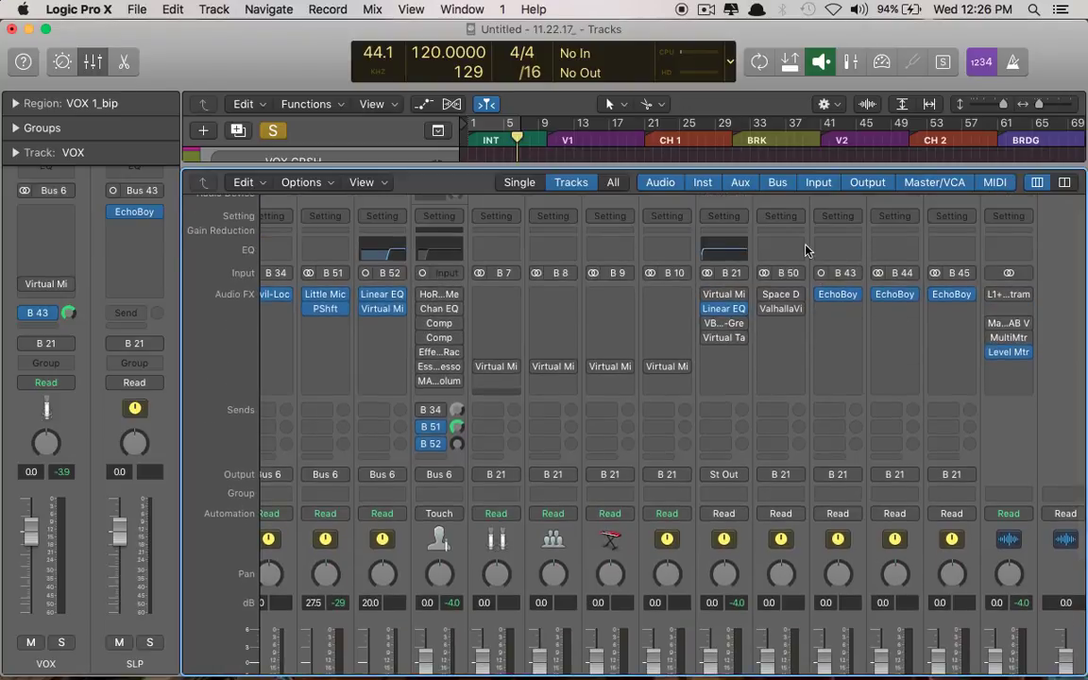
pyautogui.click(846, 296)
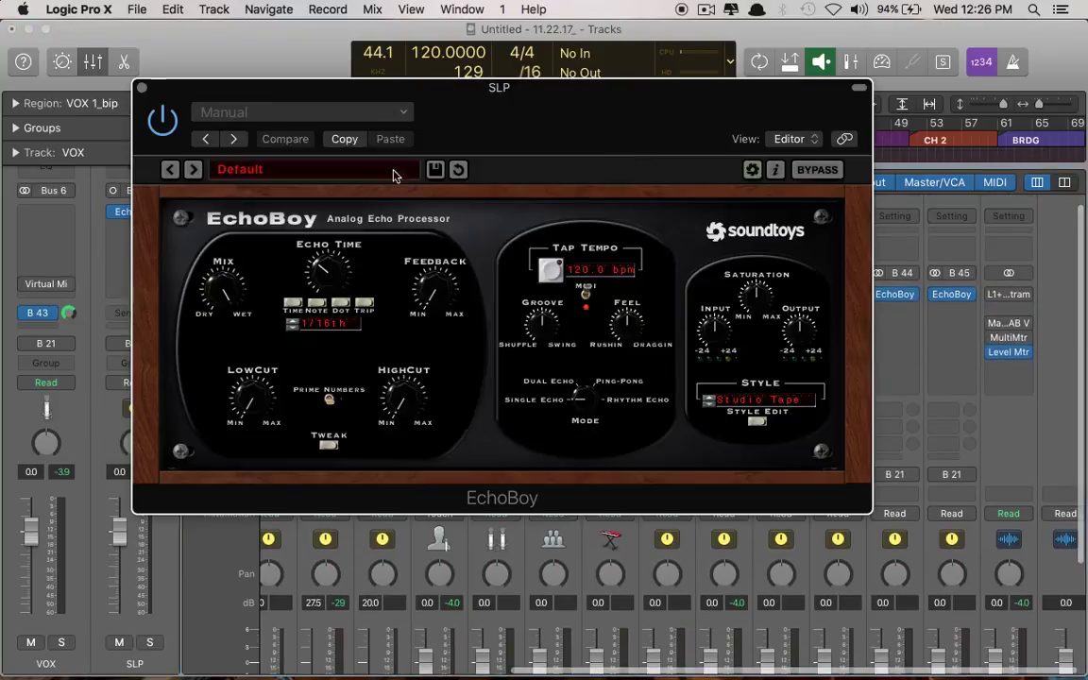
pyautogui.click(141, 88)
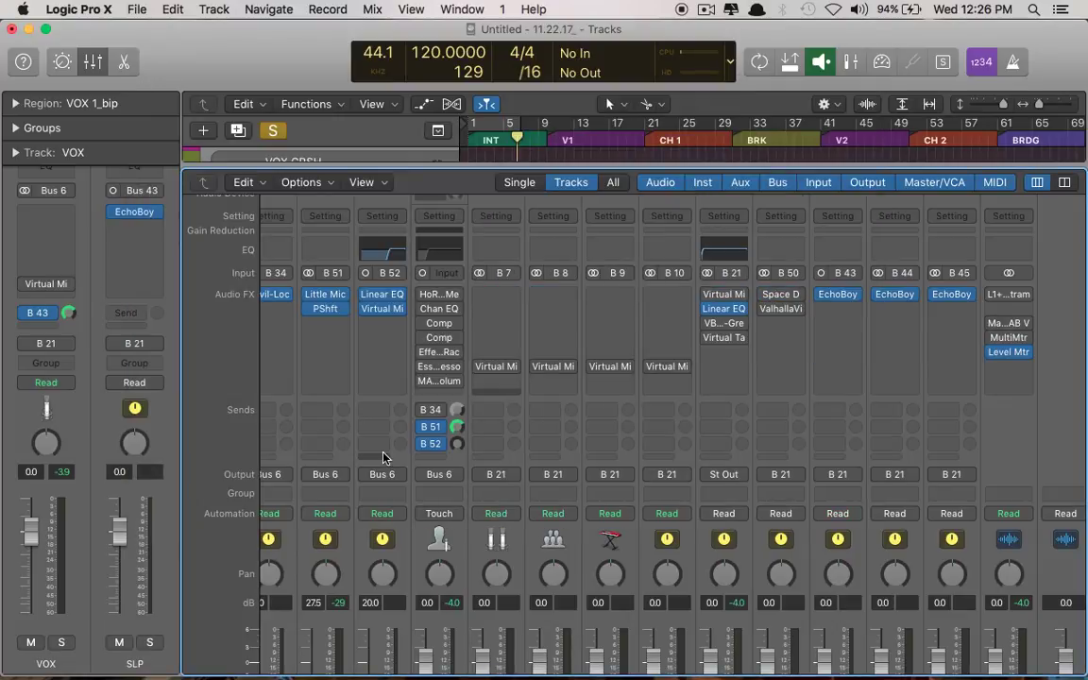
pyautogui.hscroll(-5, 397, 444)
pyautogui.scroll(-2, 397, 444)
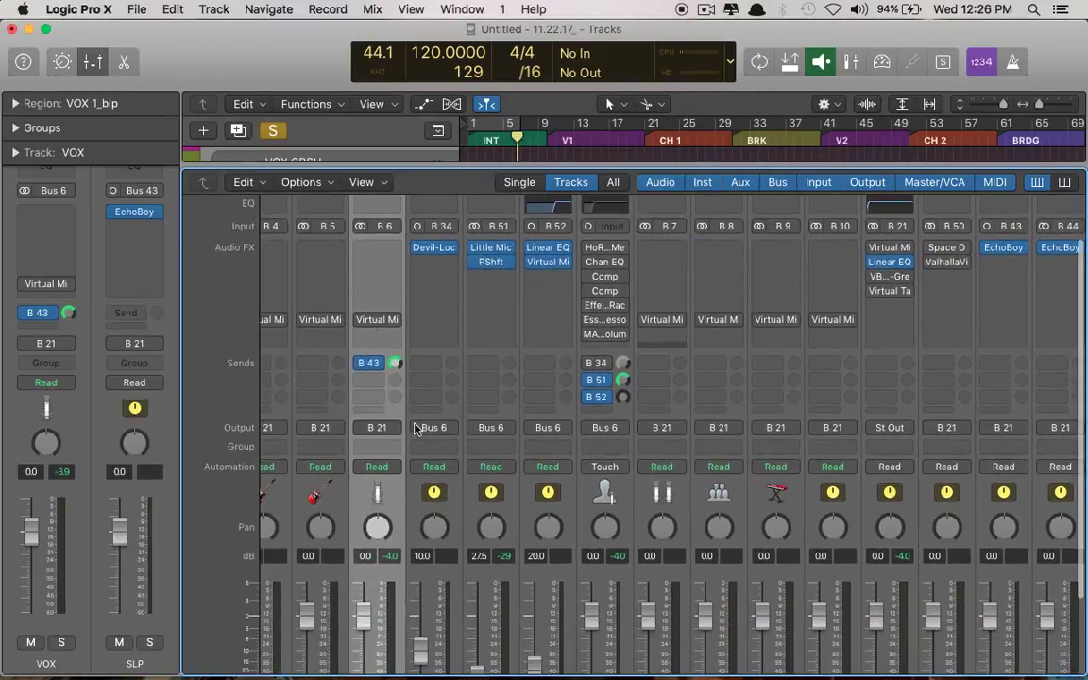
pyautogui.click(369, 378)
pyautogui.click(290, 303)
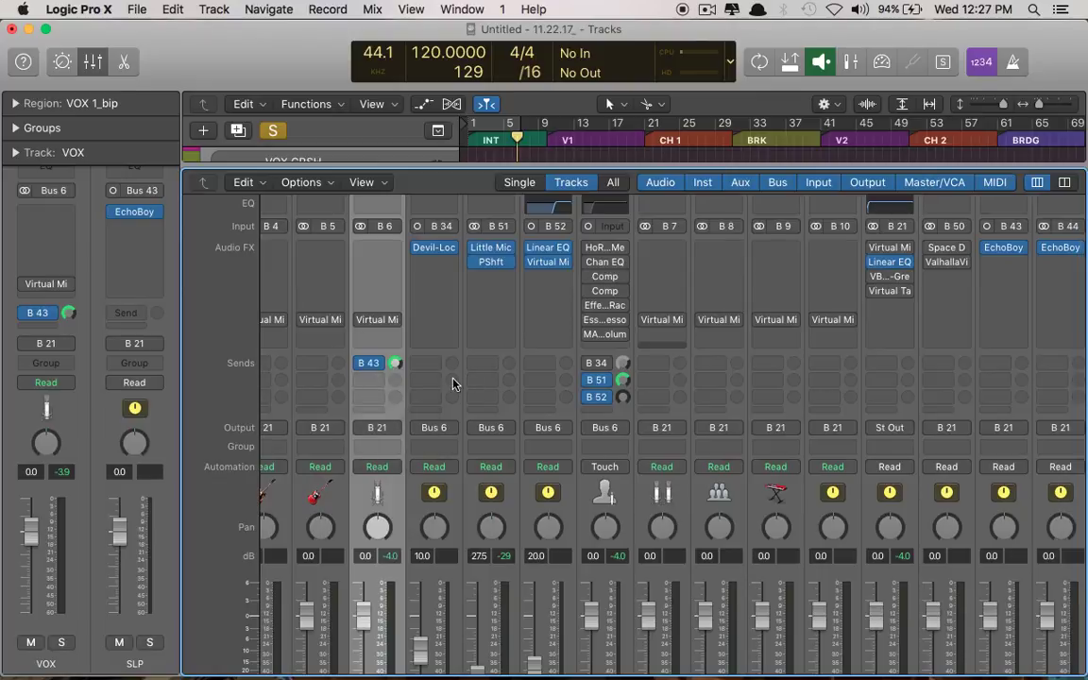
# Select the 8TH channel and inspect its EchoBoy echo time and other settings
pyautogui.hscroll(5, 388, 387)
pyautogui.scroll(-4, 388, 387)
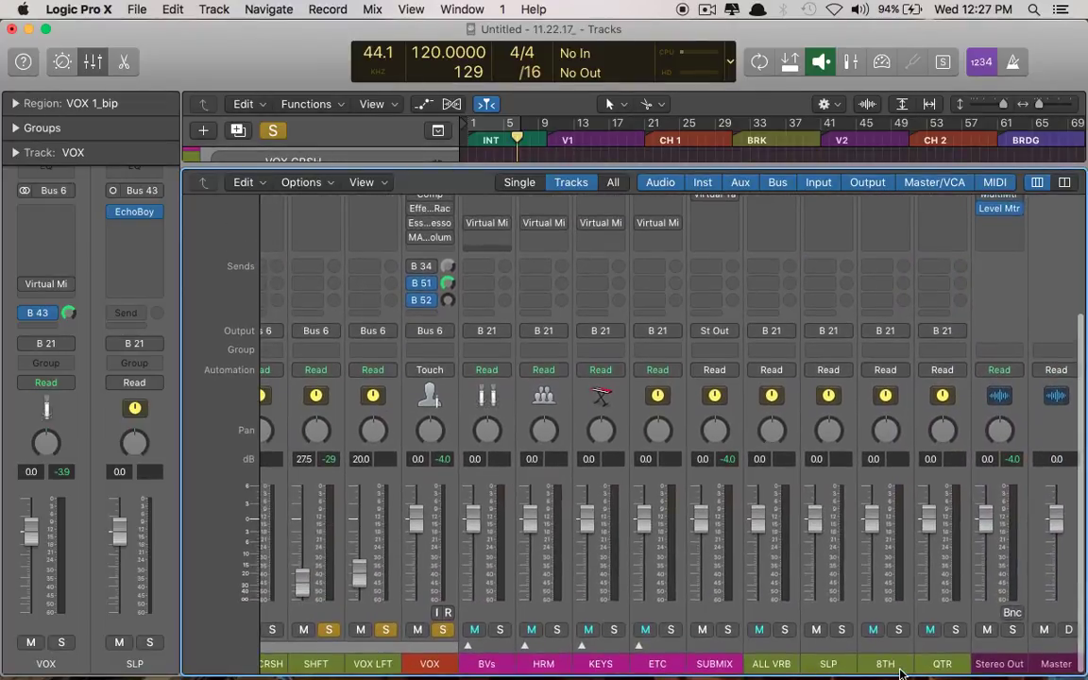
pyautogui.click(891, 668)
pyautogui.click(925, 667)
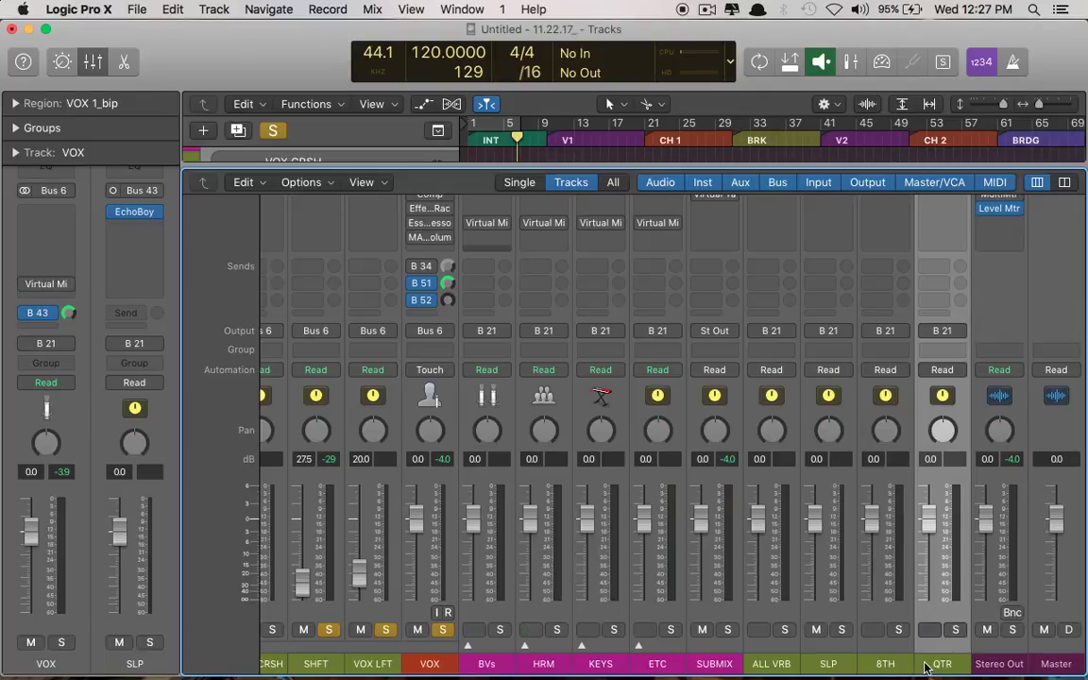
pyautogui.click(877, 654)
pyautogui.scroll(3, 873, 301)
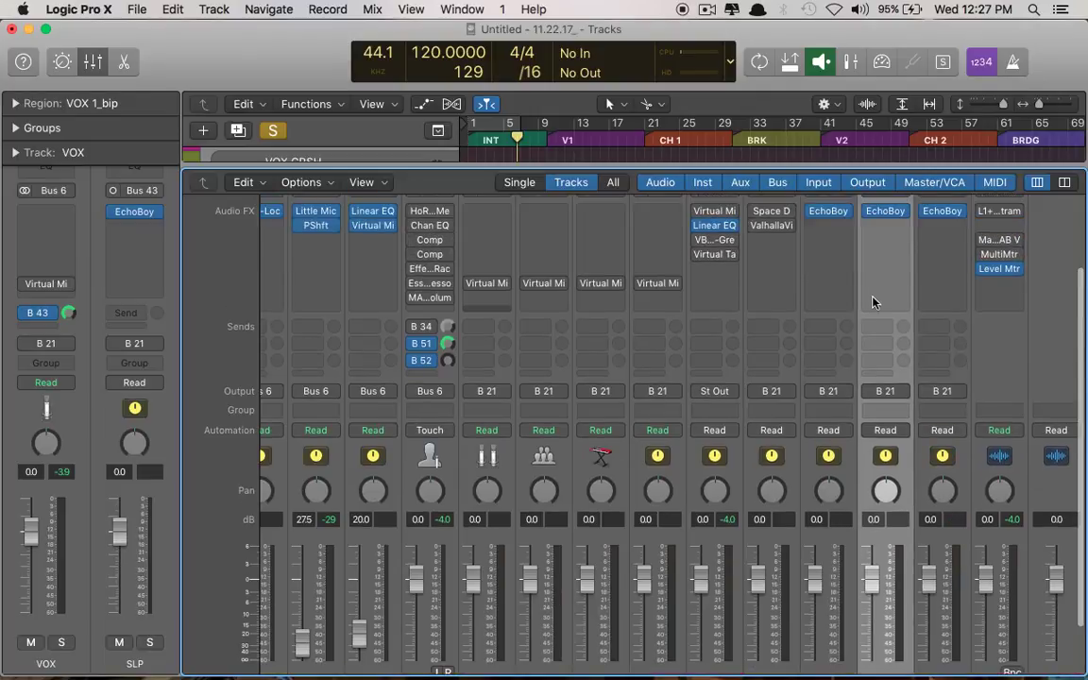
pyautogui.click(876, 210)
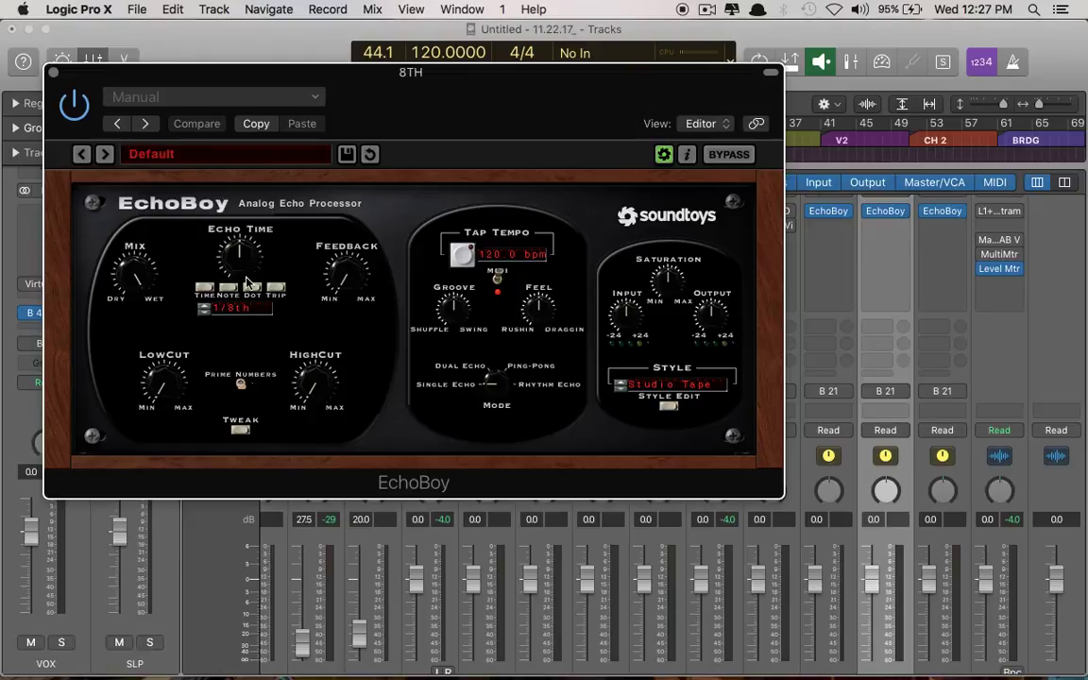
pyautogui.click(52, 73)
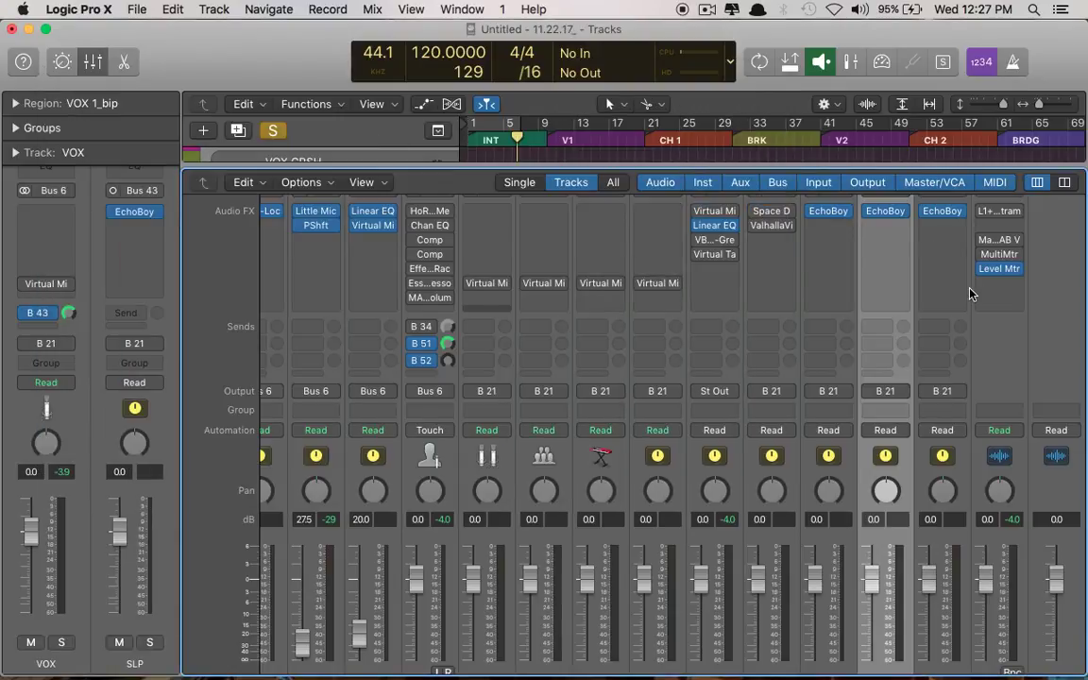
# Lower the QTR channel's fader to -18.5 dB
pyautogui.scroll(-3, 971, 294)
pyautogui.moveTo(939, 518); pyautogui.dragTo(940, 574)
pyautogui.moveTo(931, 624); pyautogui.dragTo(931, 621)
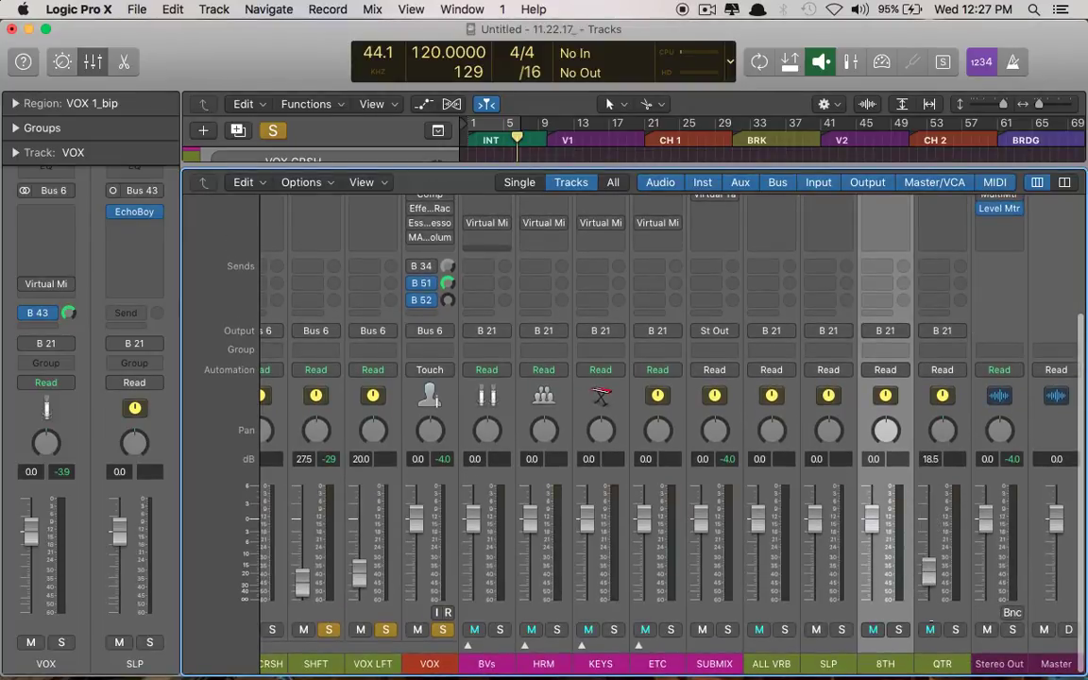
# Open the Space Designer and ValhallaVintageVerb plug-ins on the ALL VRB channel and check their settings
pyautogui.hscroll(-5, 930, 626)
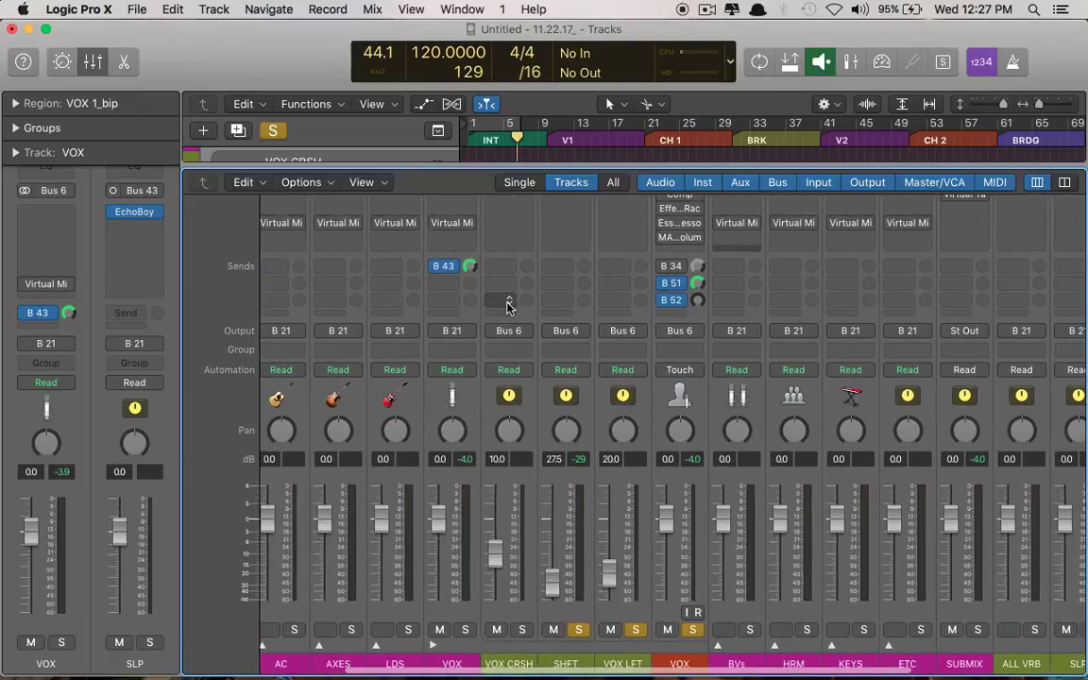
pyautogui.hscroll(3, 850, 472)
pyautogui.scroll(5, 847, 484)
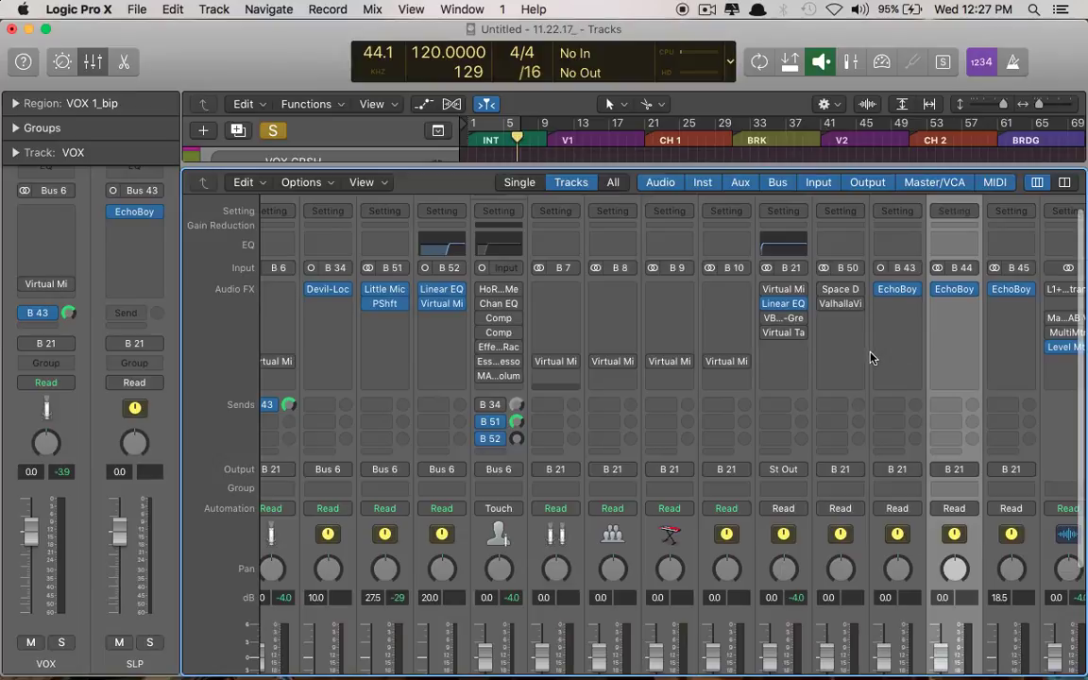
pyautogui.click(847, 290)
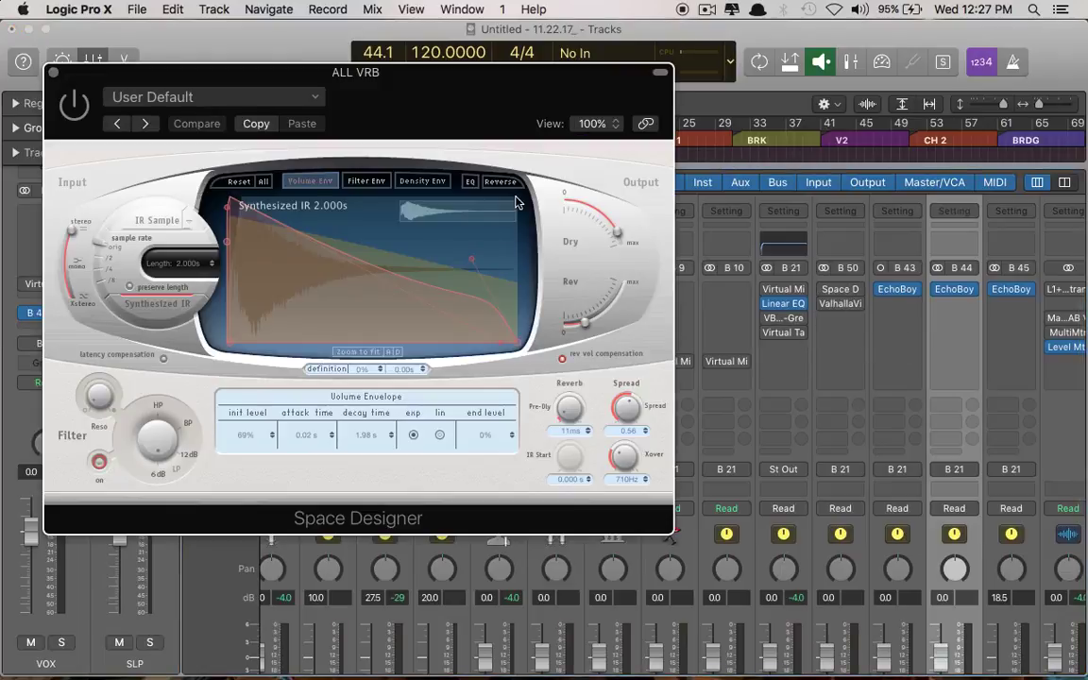
pyautogui.click(842, 304)
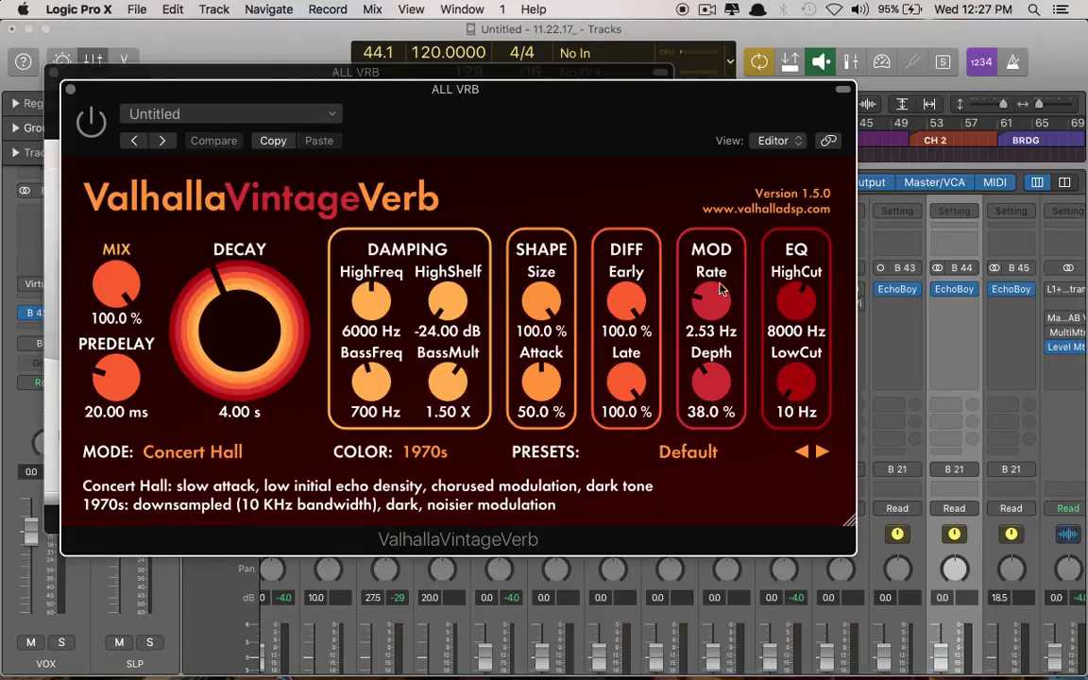
# Load the EMT Huge Hall preset in ValhallaVintageVerb, set LowCut to 1500 Hz and HighCut to 20000 Hz, and close both reverb windows
pyautogui.click(703, 455)
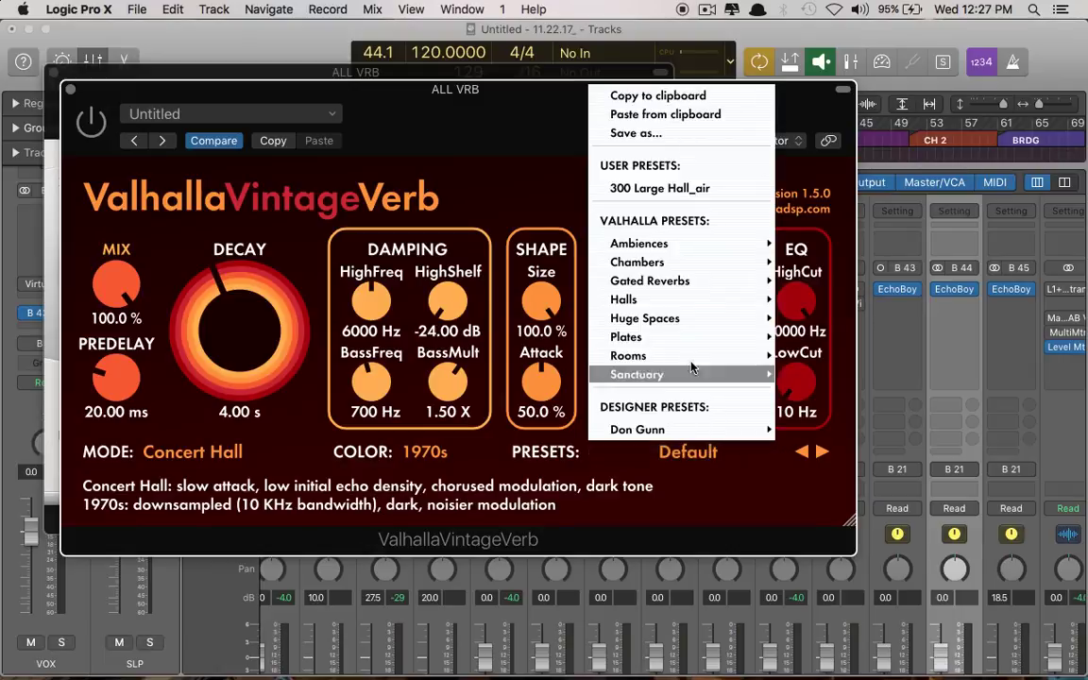
pyautogui.moveTo(690, 371)
pyautogui.click(836, 242)
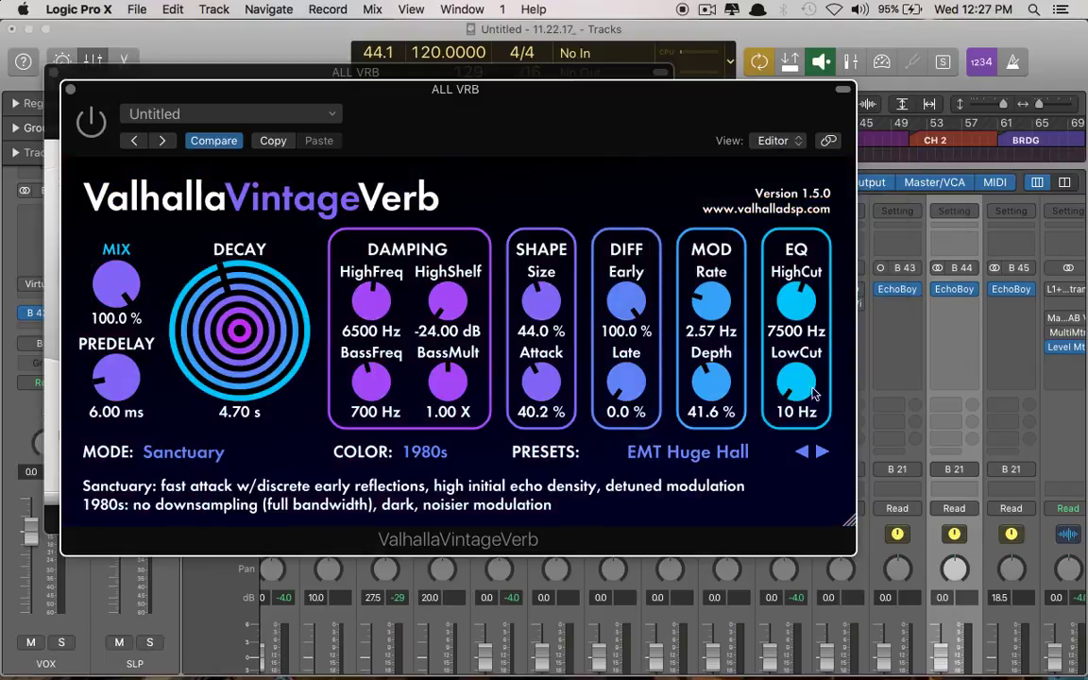
pyautogui.moveTo(801, 395); pyautogui.dragTo(739, 29)
pyautogui.moveTo(794, 298); pyautogui.dragTo(776, 69)
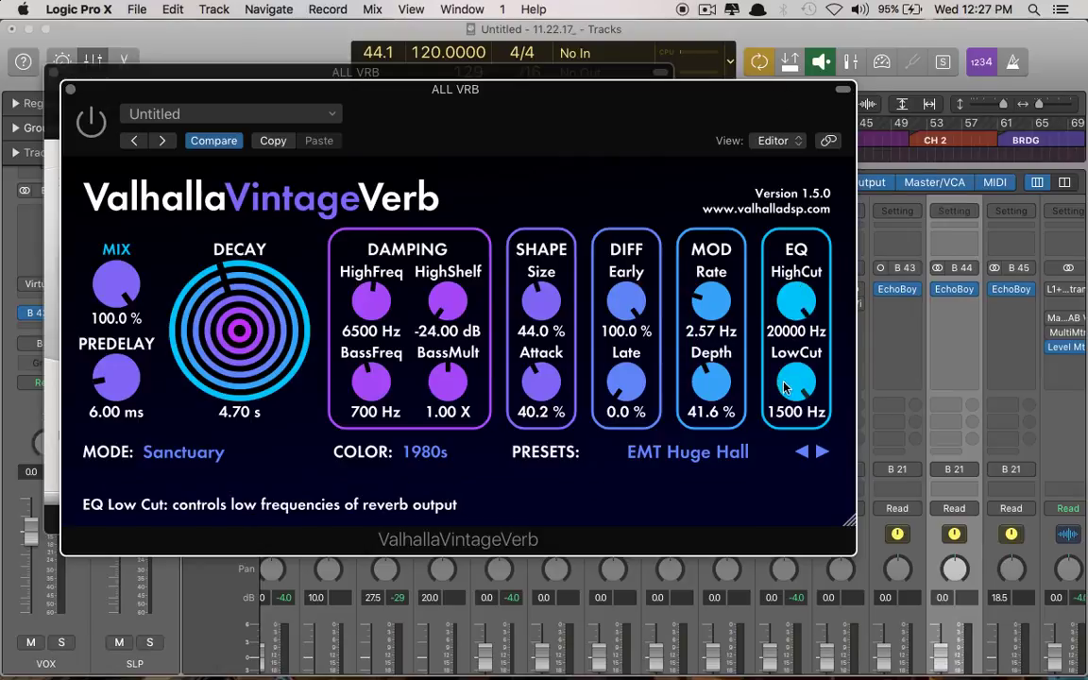
pyautogui.click(71, 89)
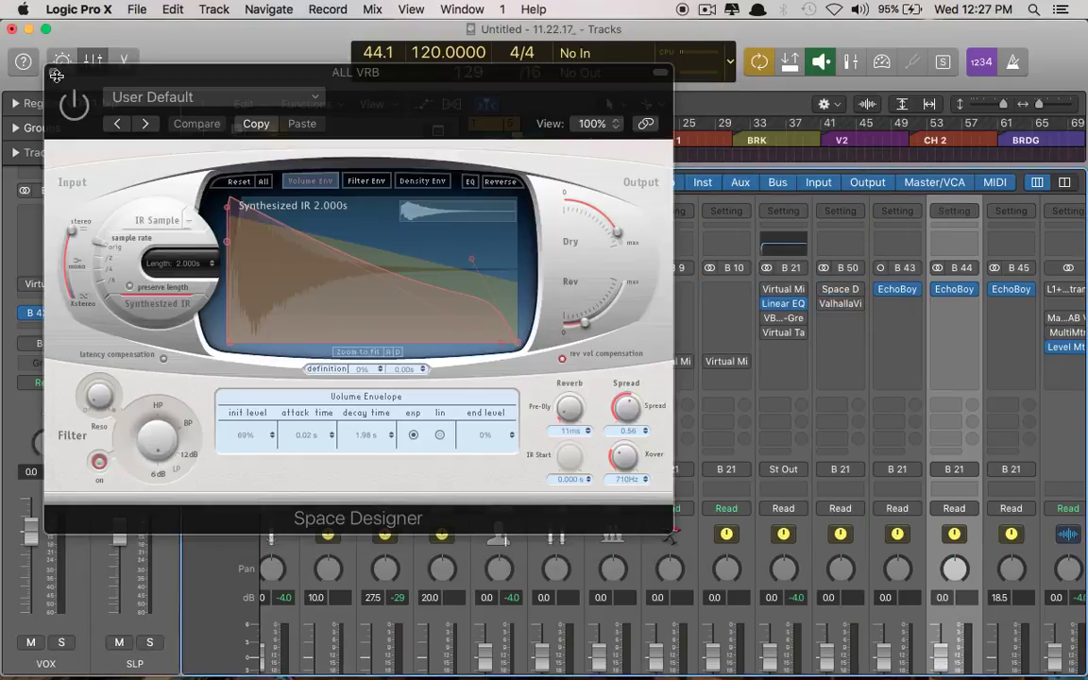
pyautogui.click(46, 67)
# Set the VOX track's send to Bus 52 to -21.5 dB
pyautogui.hscroll(-3, 628, 303)
pyautogui.scroll(-5, 622, 303)
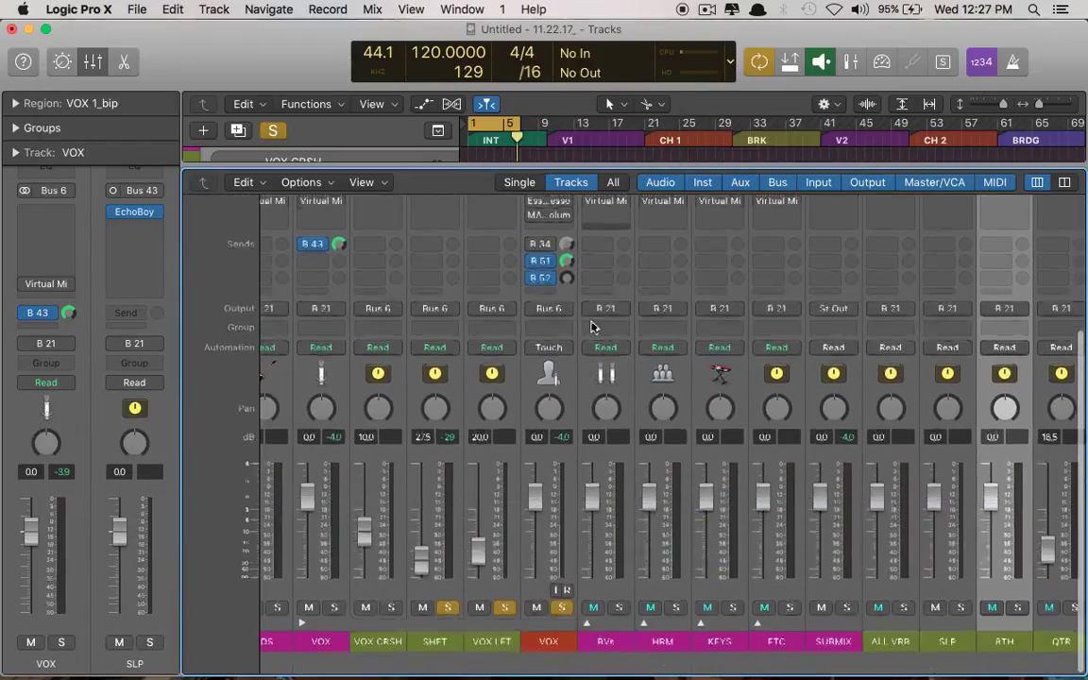
pyautogui.moveTo(563, 301); pyautogui.dragTo(567, 411)
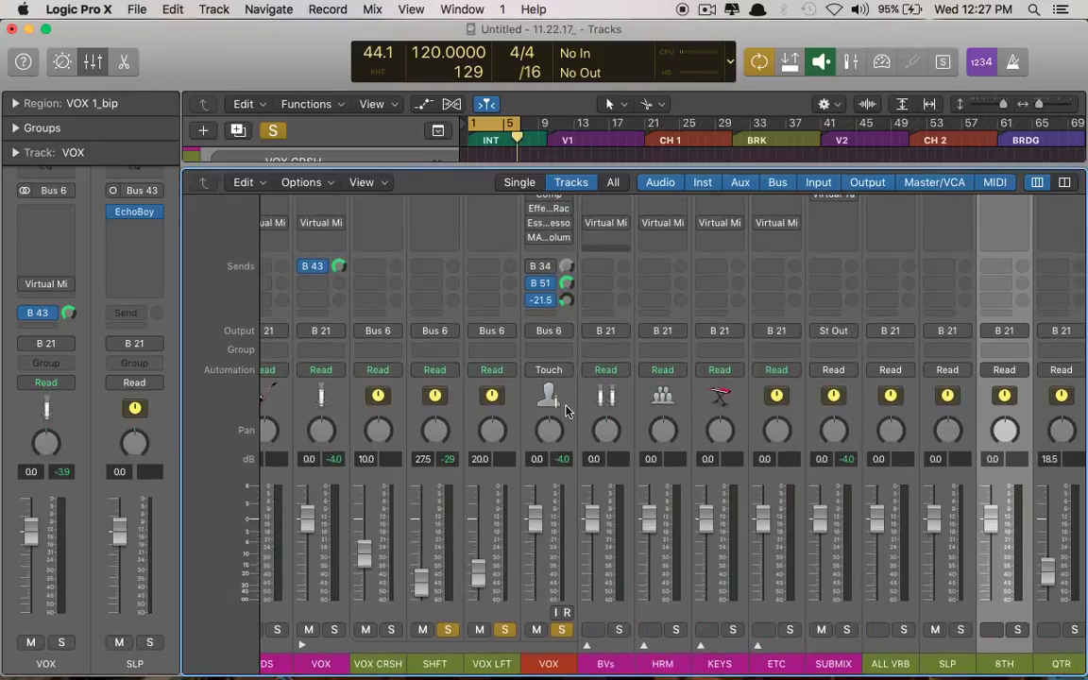
# Expand the BVs stack to show its DBL CRSH and DBL channels, and select the HRM stack channel
pyautogui.hscroll(-4, 567, 411)
pyautogui.hscroll(2, 689, 529)
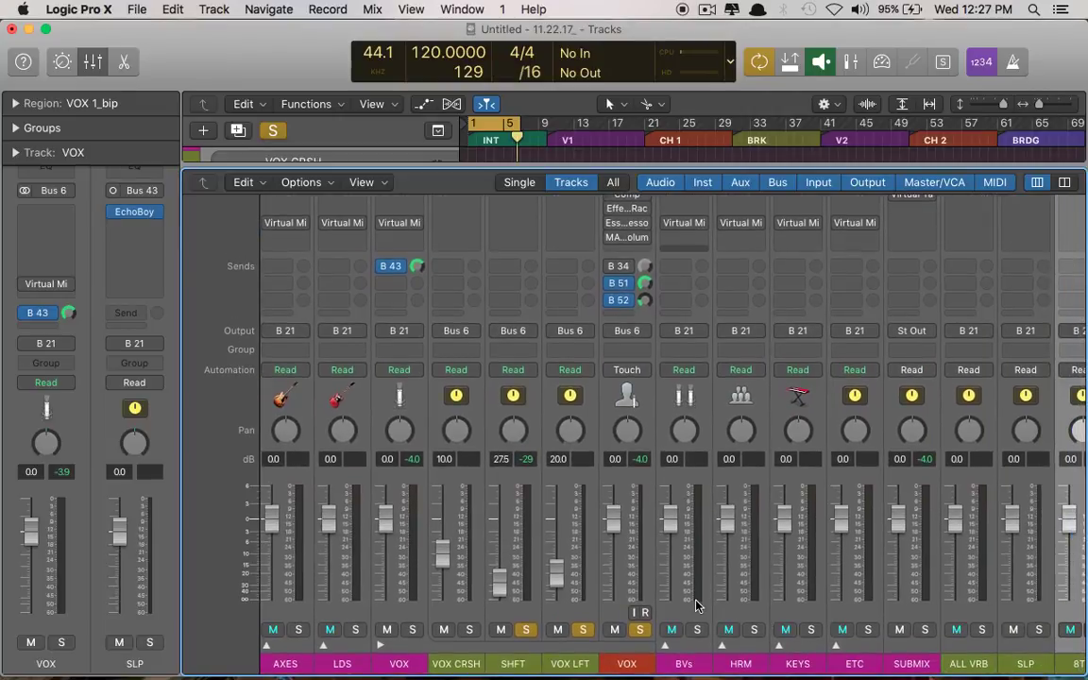
pyautogui.click(666, 645)
pyautogui.hscroll(1, 876, 645)
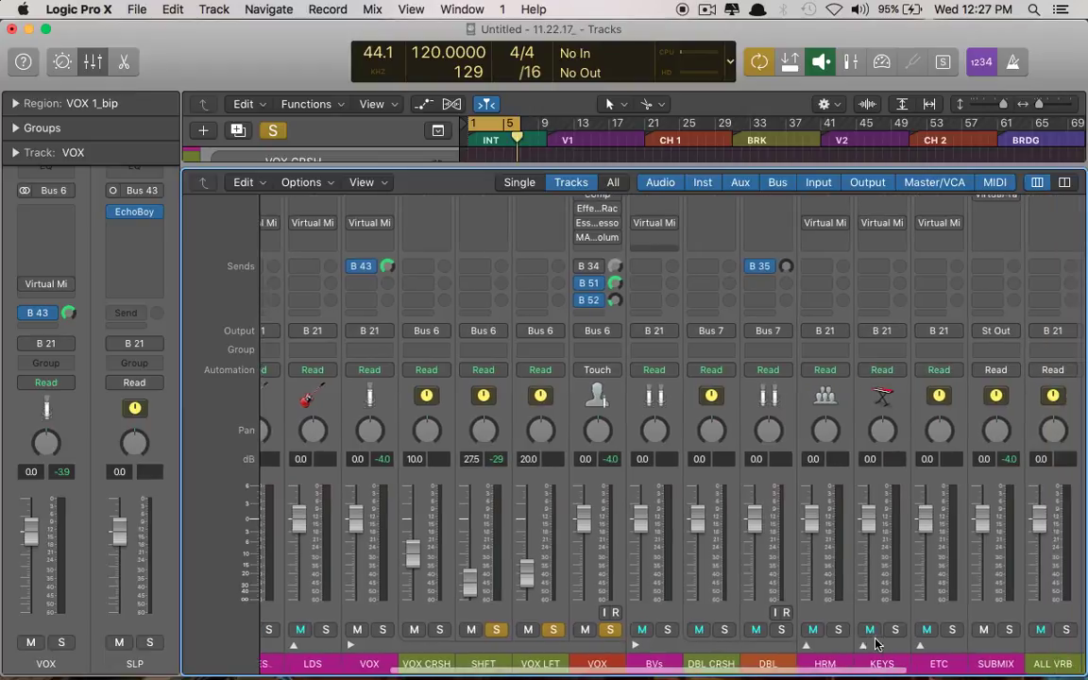
pyautogui.click(810, 646)
# Review the VOX track's insert chain and inspect the settings of its first Compressor
pyautogui.scroll(3, 675, 401)
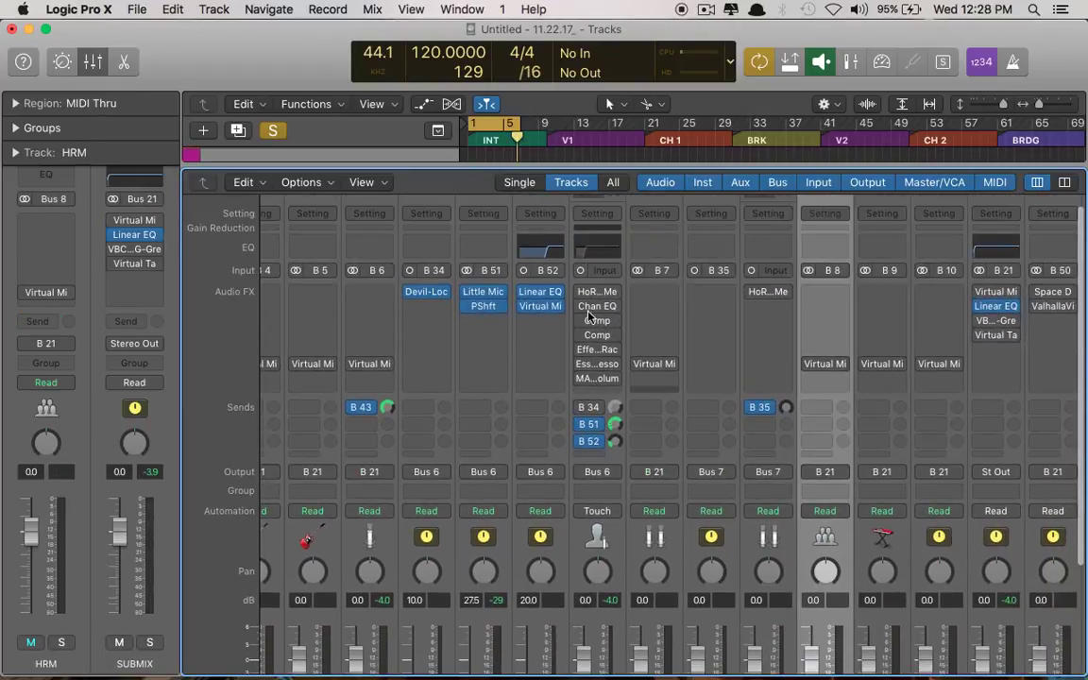
pyautogui.moveTo(589, 296)
pyautogui.moveTo(722, 337)
pyautogui.scroll(-3, 723, 337)
pyautogui.scroll(2, 633, 274)
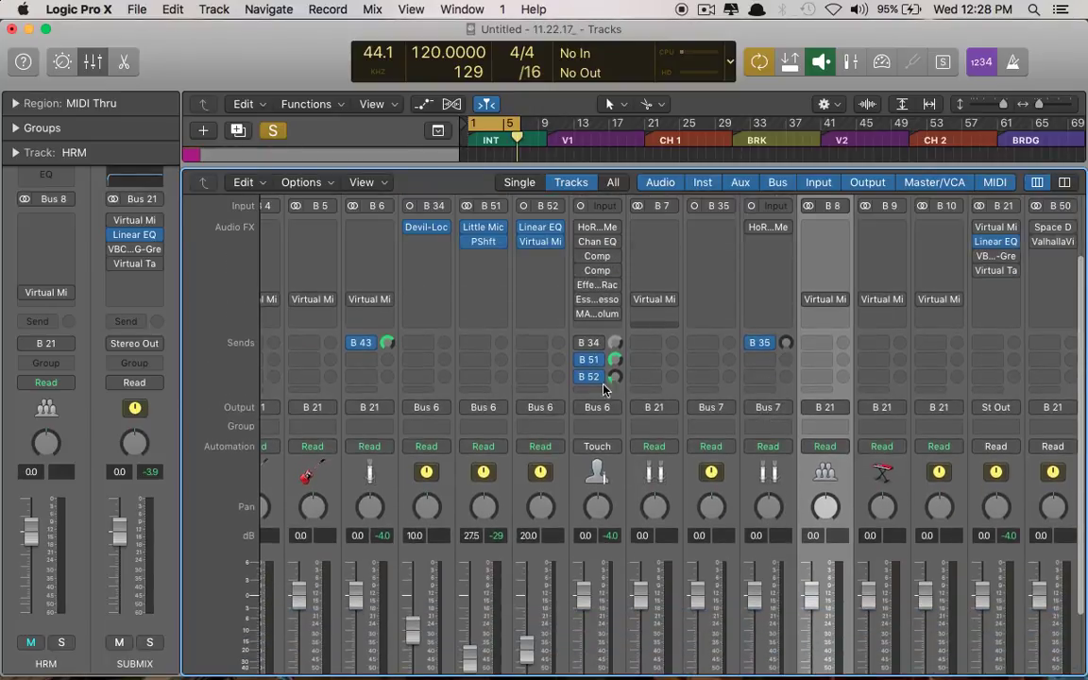
pyautogui.moveTo(586, 271)
pyautogui.click(596, 256)
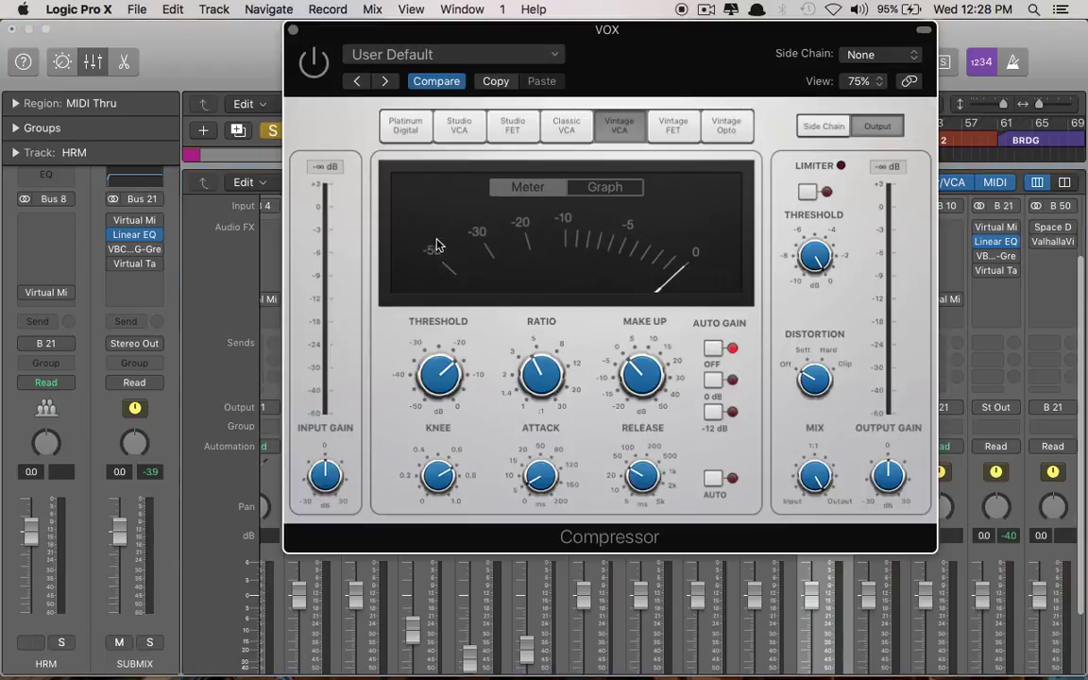
pyautogui.click(294, 30)
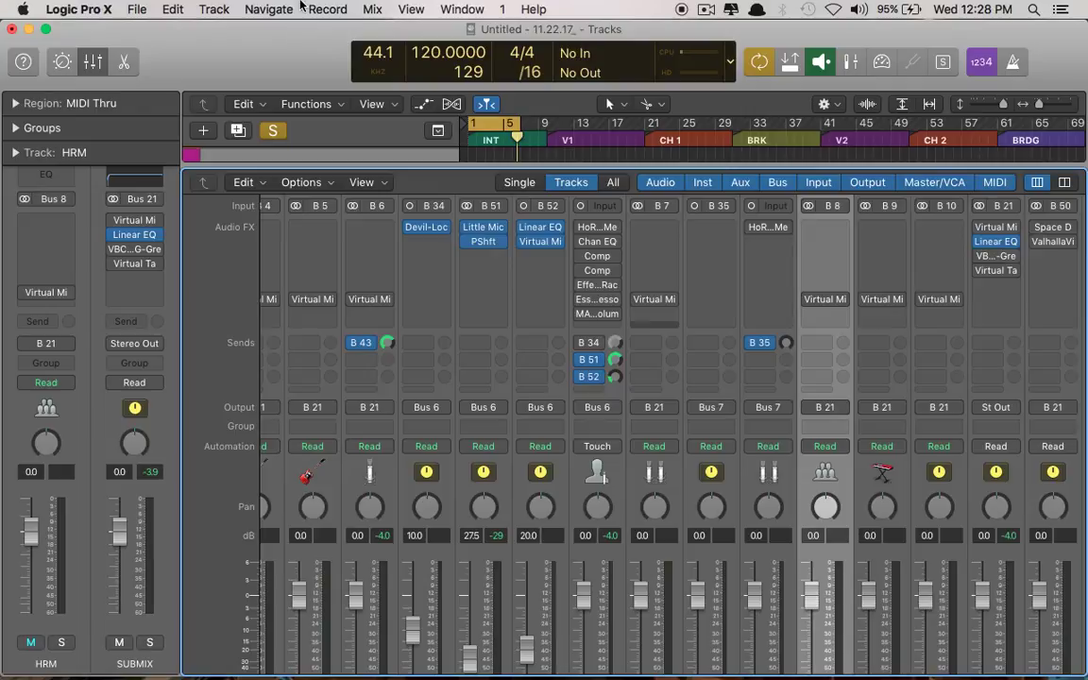
# Select the BVs stack's DBL CRSH channel and compare its inserts with those of the VOX effect channels
pyautogui.scroll(-3, 488, 194)
pyautogui.hscroll(3, 708, 247)
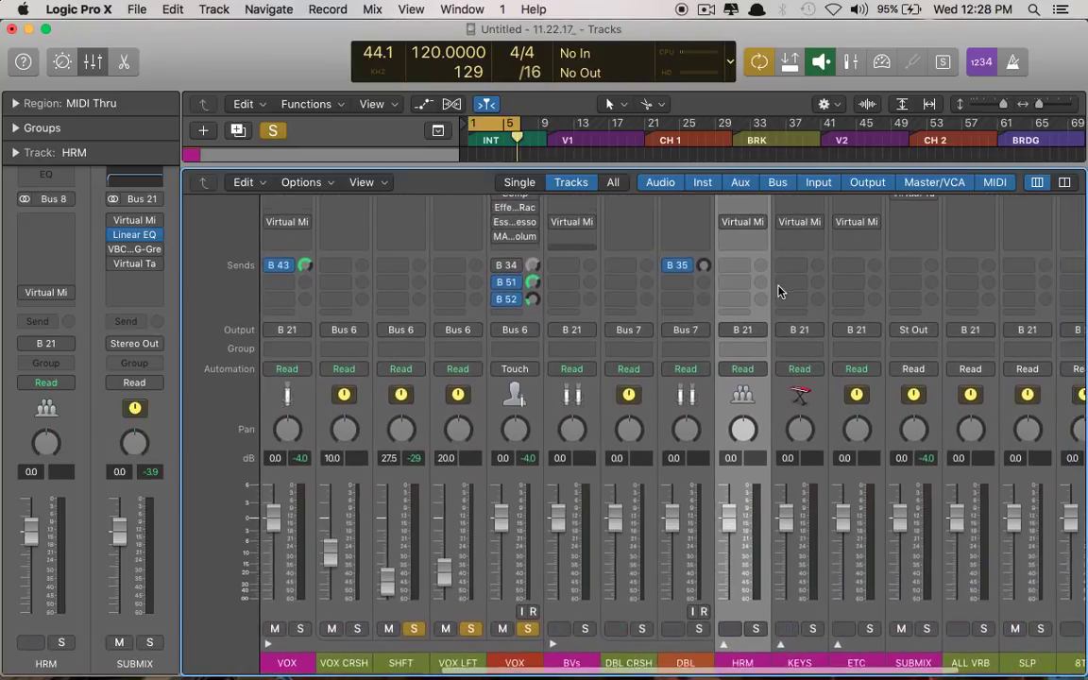
pyautogui.click(583, 584)
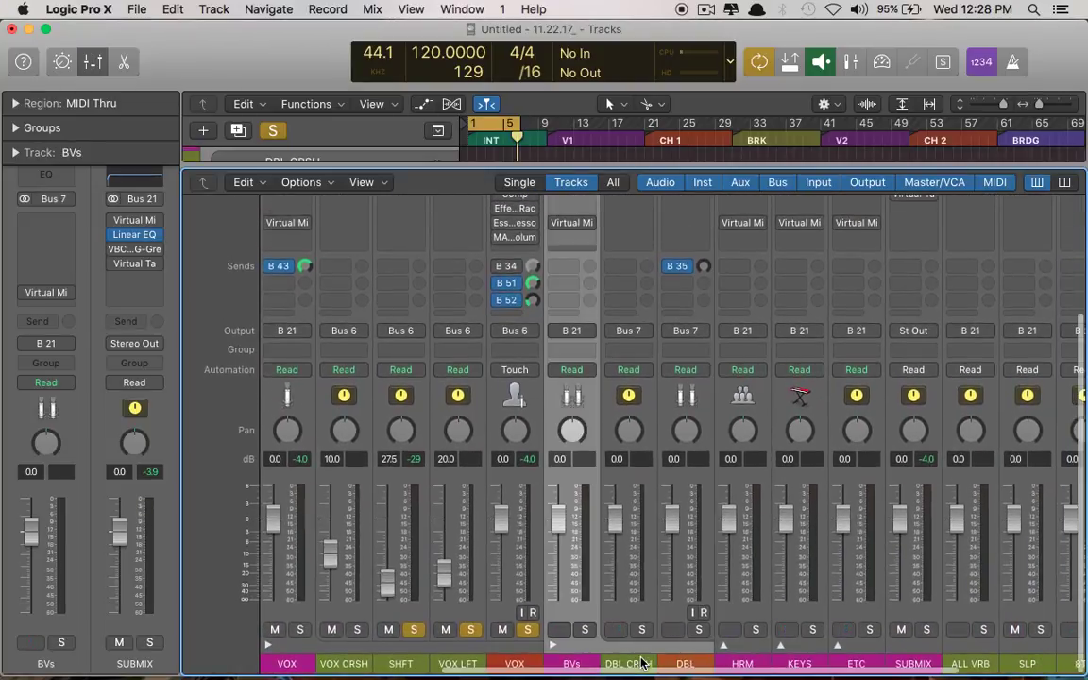
pyautogui.click(642, 664)
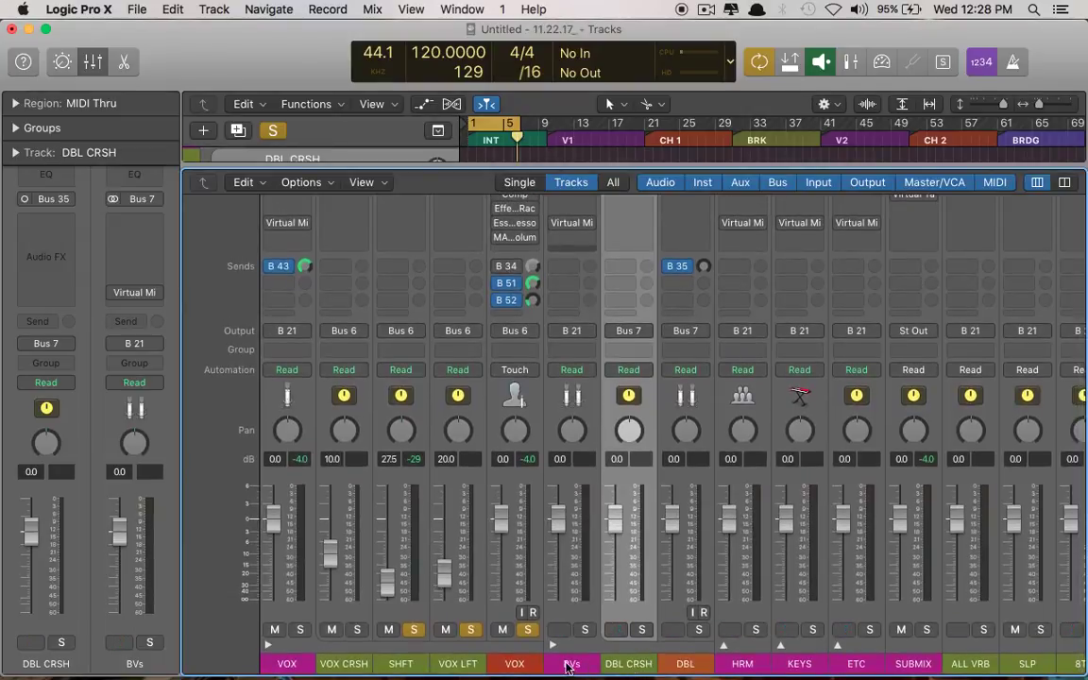
pyautogui.scroll(5, 464, 294)
pyautogui.hscroll(-5, 463, 294)
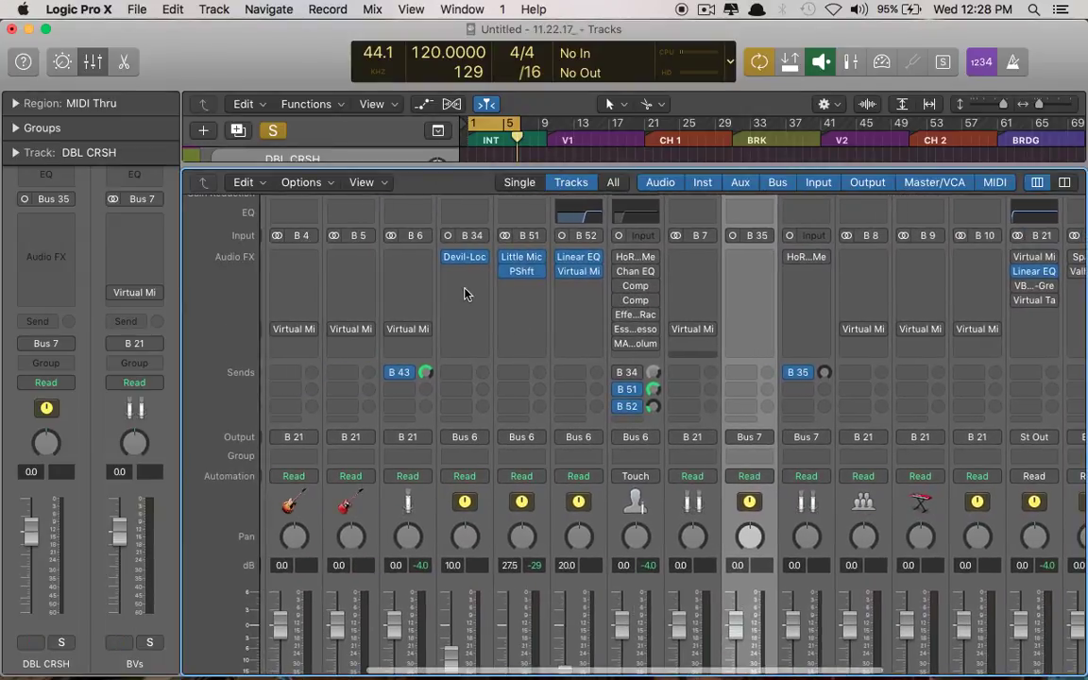
# Select the SHFT channel and check its Audio FX inserts
pyautogui.scroll(-5, 463, 293)
pyautogui.click(521, 664)
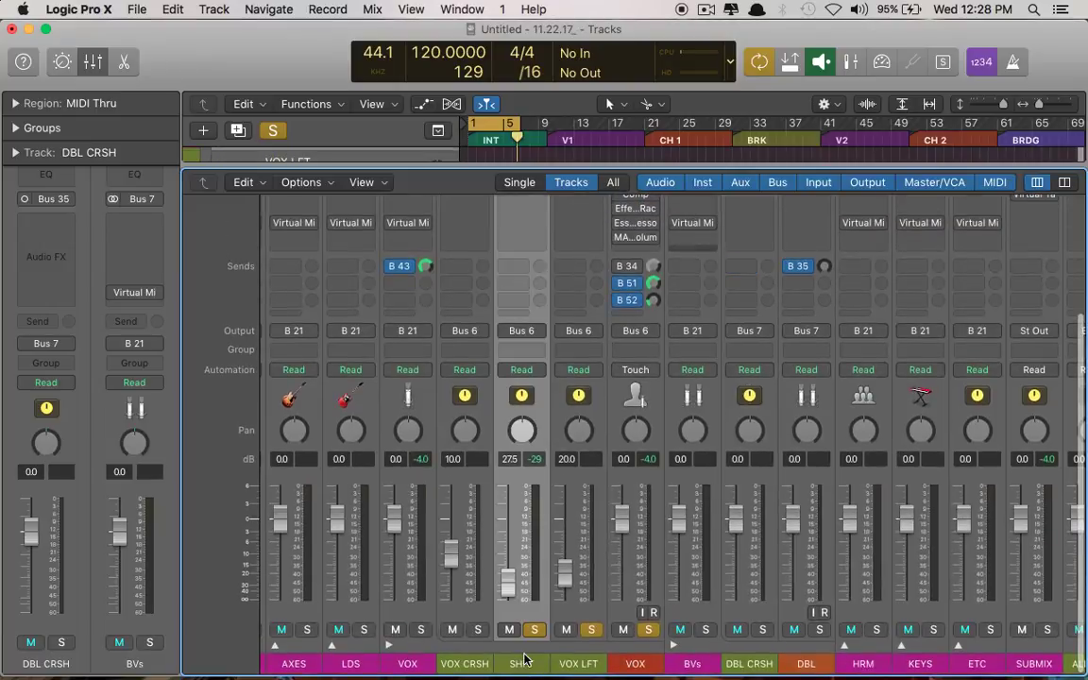
pyautogui.scroll(3, 528, 567)
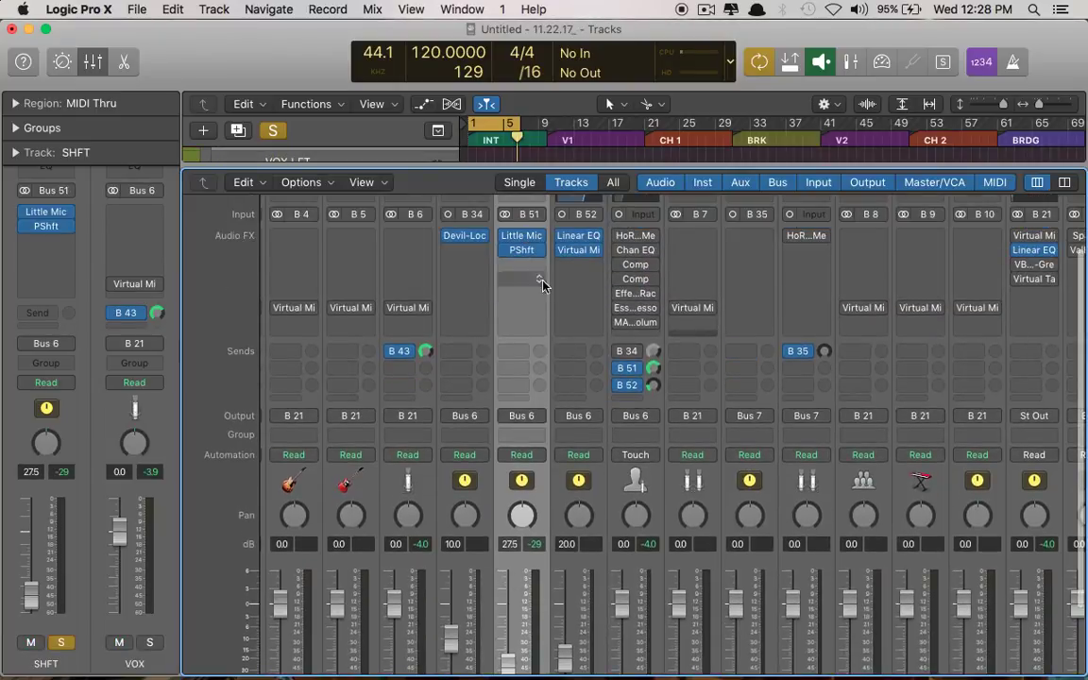
pyautogui.scroll(-3, 690, 282)
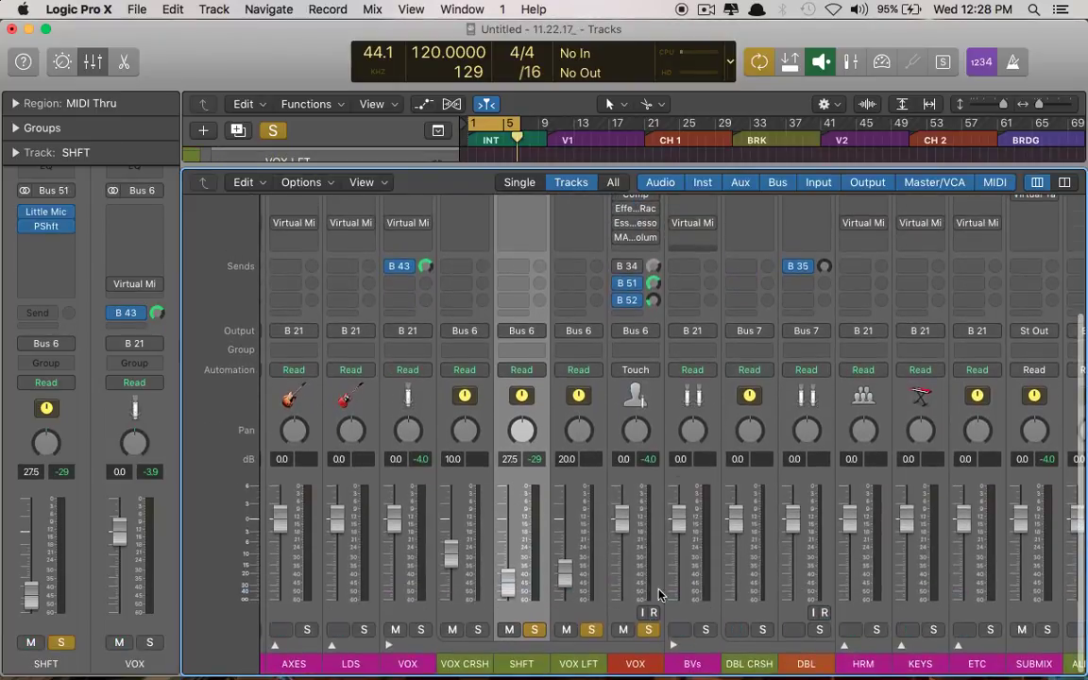
# Select the VOX LFT channel and expand the HRM stack to show its HRM CRSH and HRM 1 channels
pyautogui.click(583, 664)
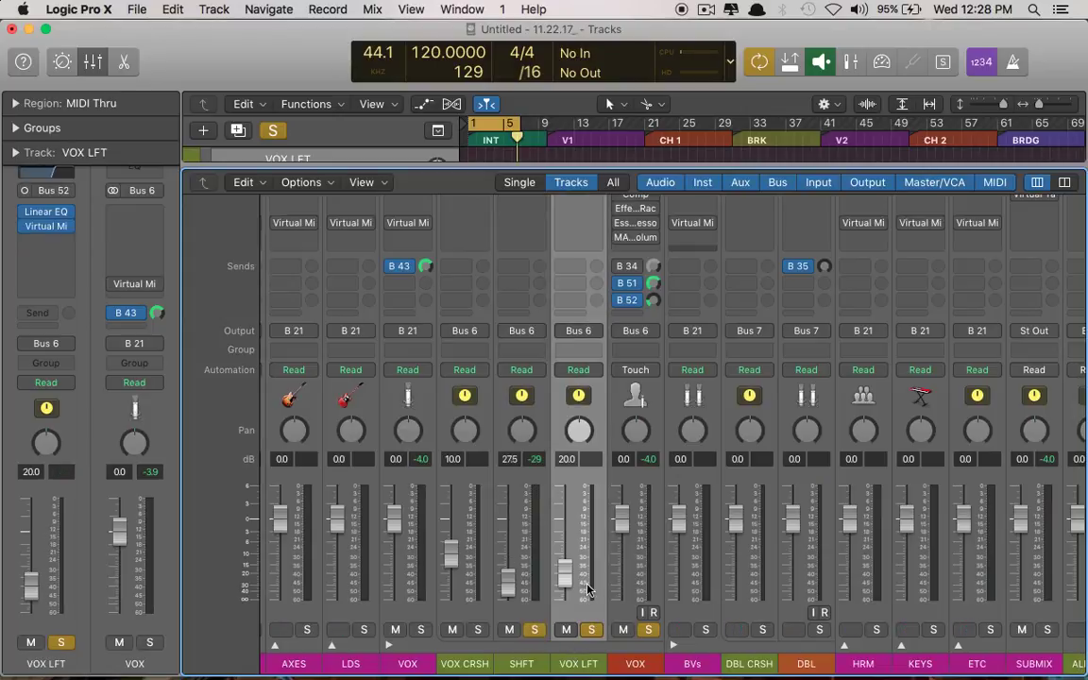
pyautogui.hscroll(3, 585, 591)
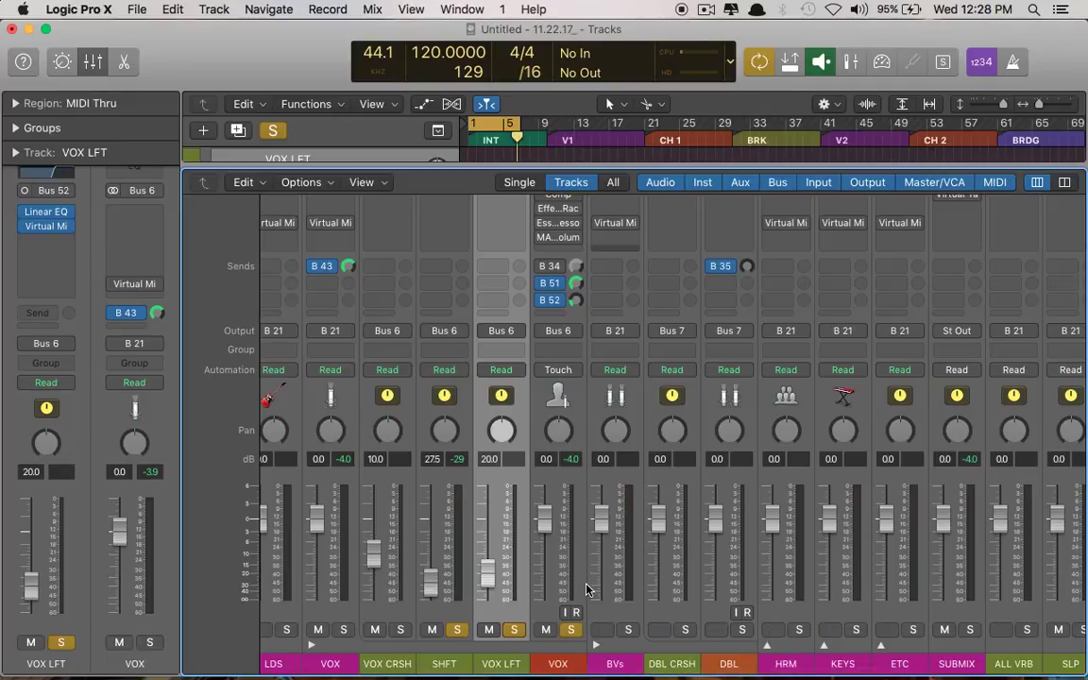
pyautogui.scroll(4, 587, 591)
pyautogui.scroll(-5, 587, 590)
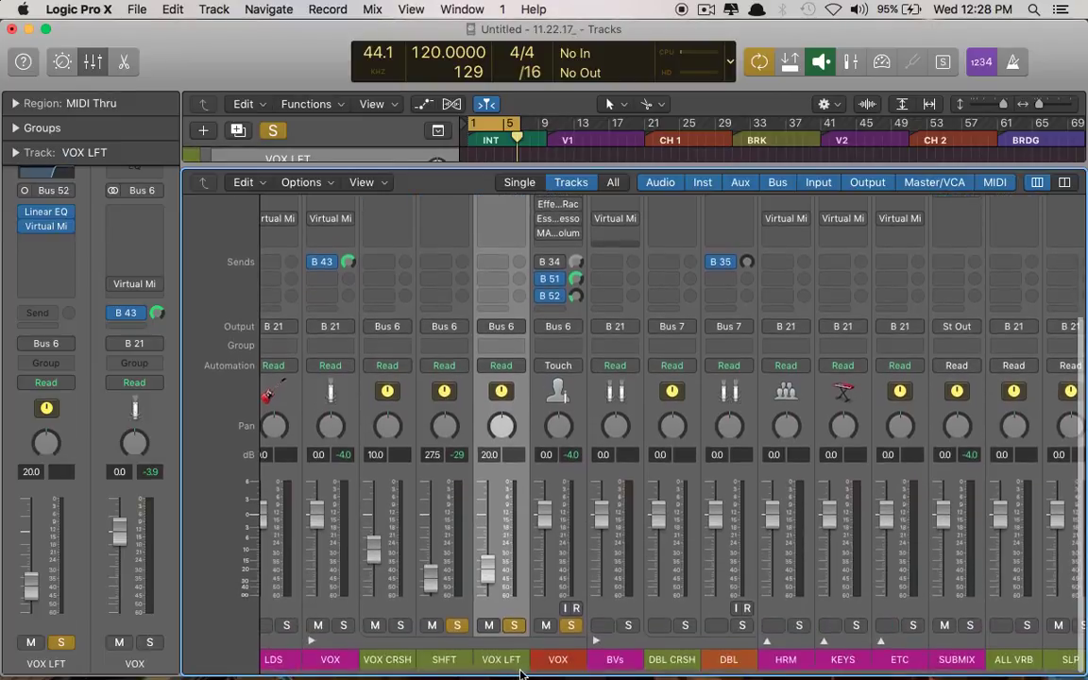
pyautogui.click(767, 645)
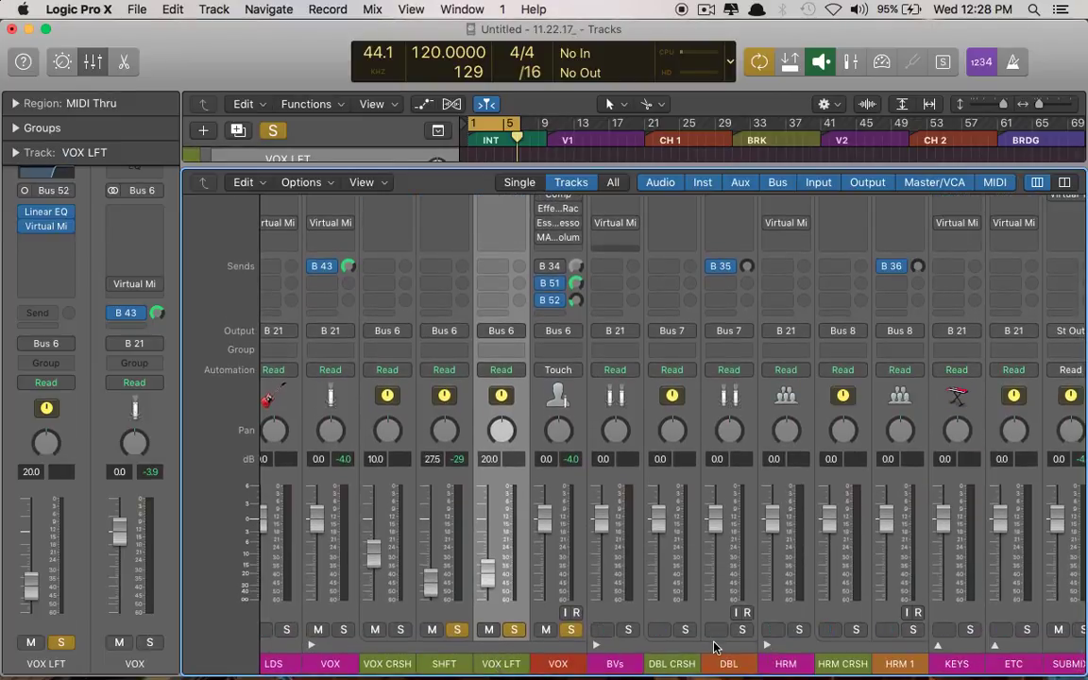
# Inspect the settings of the first Compressor in the VOX track's insert chain and close its window
pyautogui.scroll(4, 715, 647)
pyautogui.scroll(-4, 715, 647)
pyautogui.scroll(4, 715, 647)
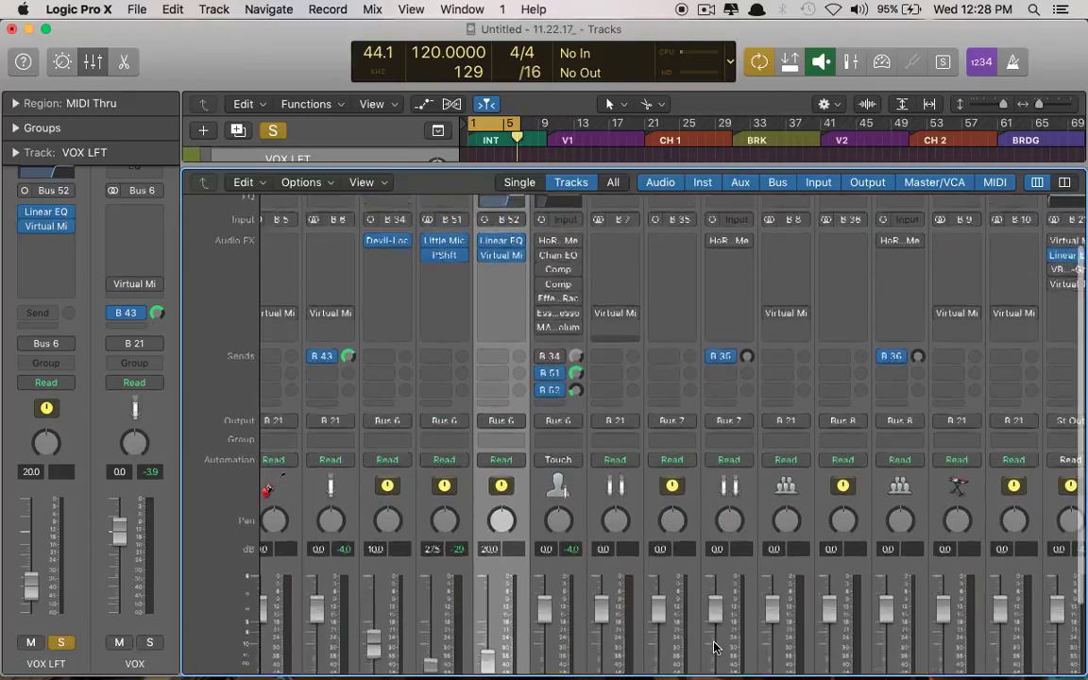
pyautogui.click(557, 281)
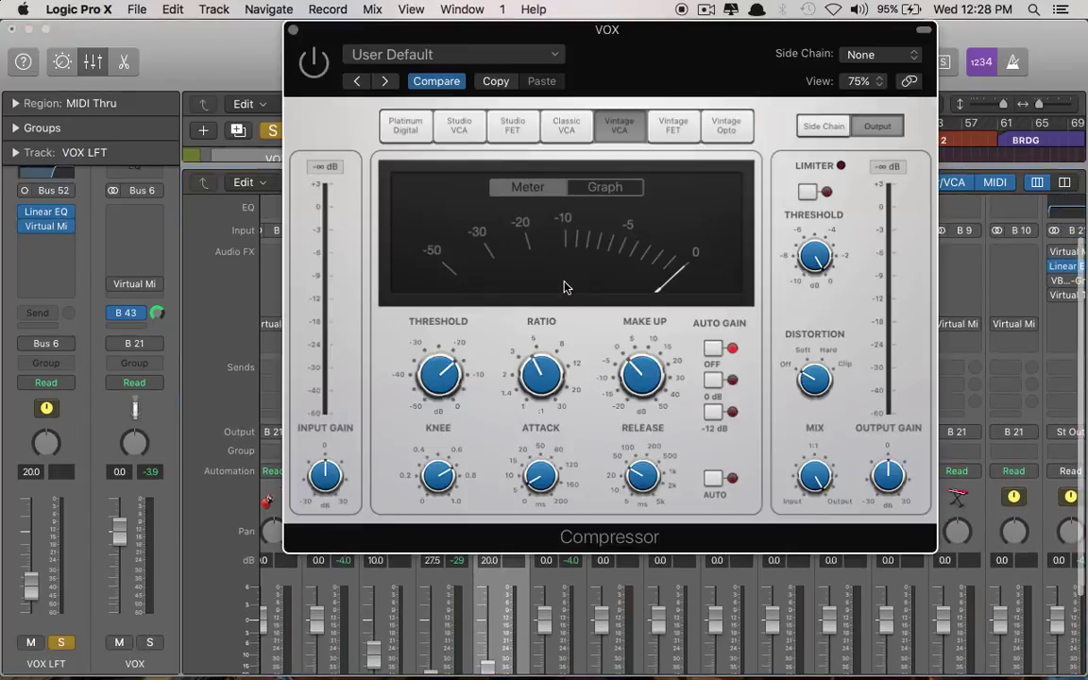
pyautogui.click(293, 31)
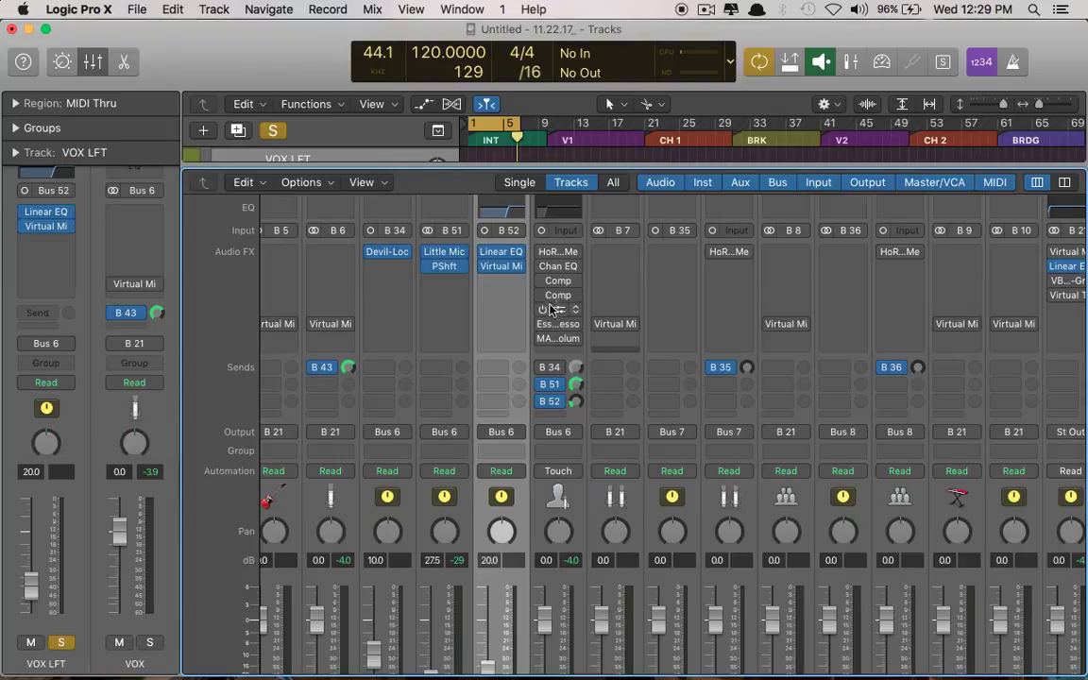
# Review the inserts, sends and outputs of the BVs, HRM, SUBMIX, reverb and delay channels through to the Stereo Out
pyautogui.scroll(-3, 528, 329)
pyautogui.hscroll(5, 529, 329)
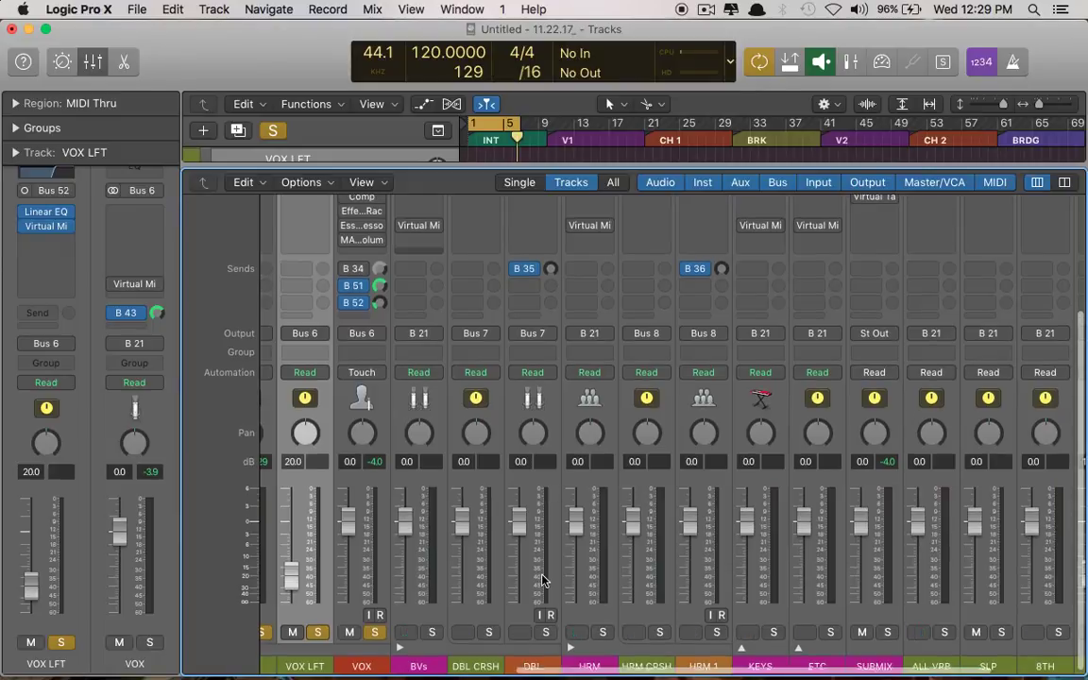
pyautogui.scroll(-1, 543, 581)
pyautogui.scroll(3, 543, 581)
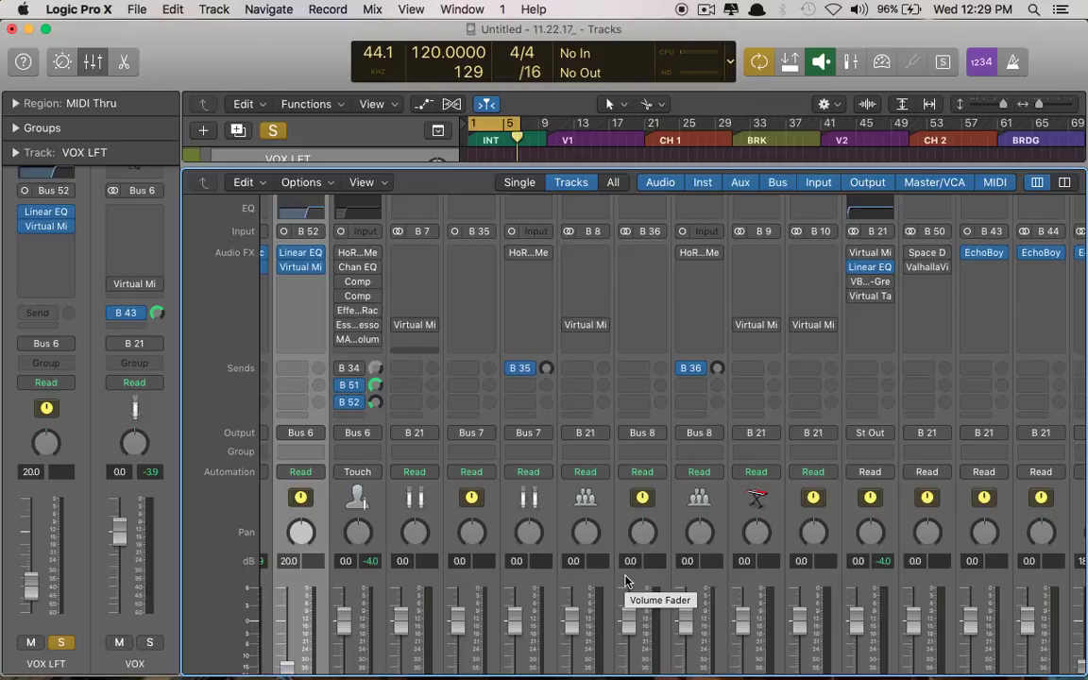
pyautogui.hscroll(5, 625, 580)
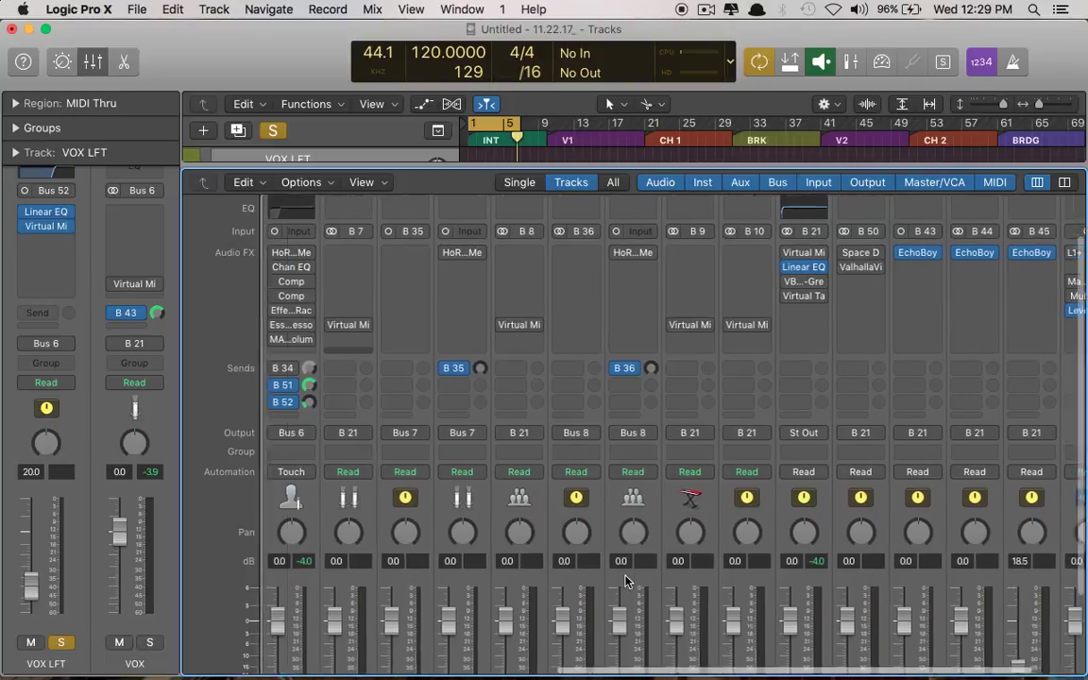
pyautogui.scroll(-4, 757, 475)
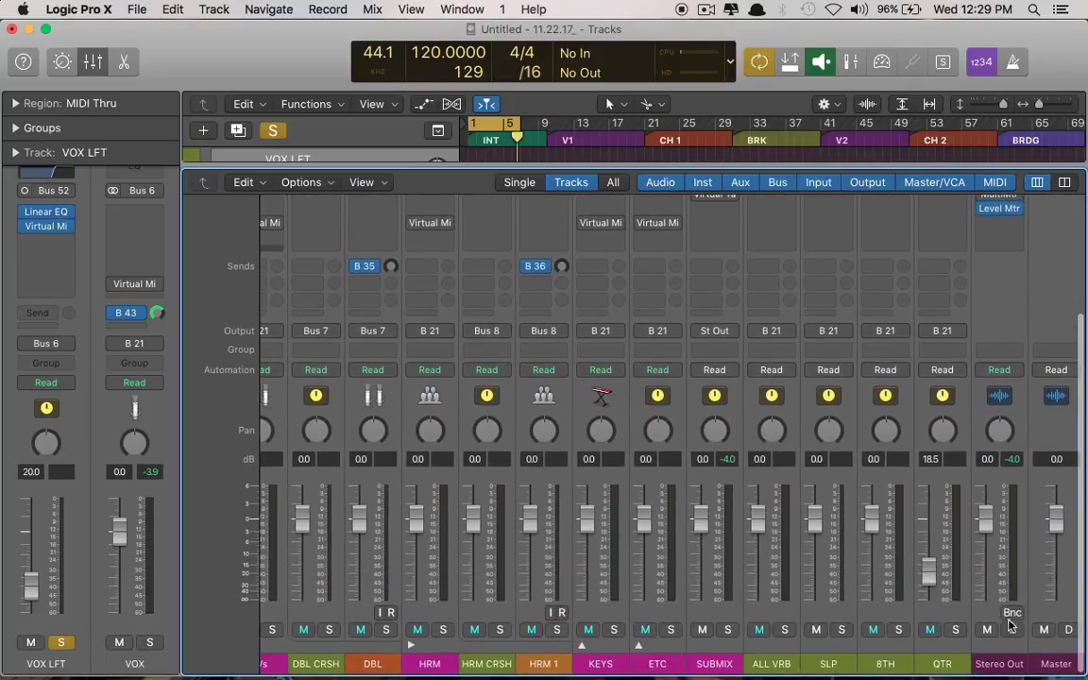
pyautogui.scroll(2, 762, 497)
pyautogui.scroll(3, 763, 497)
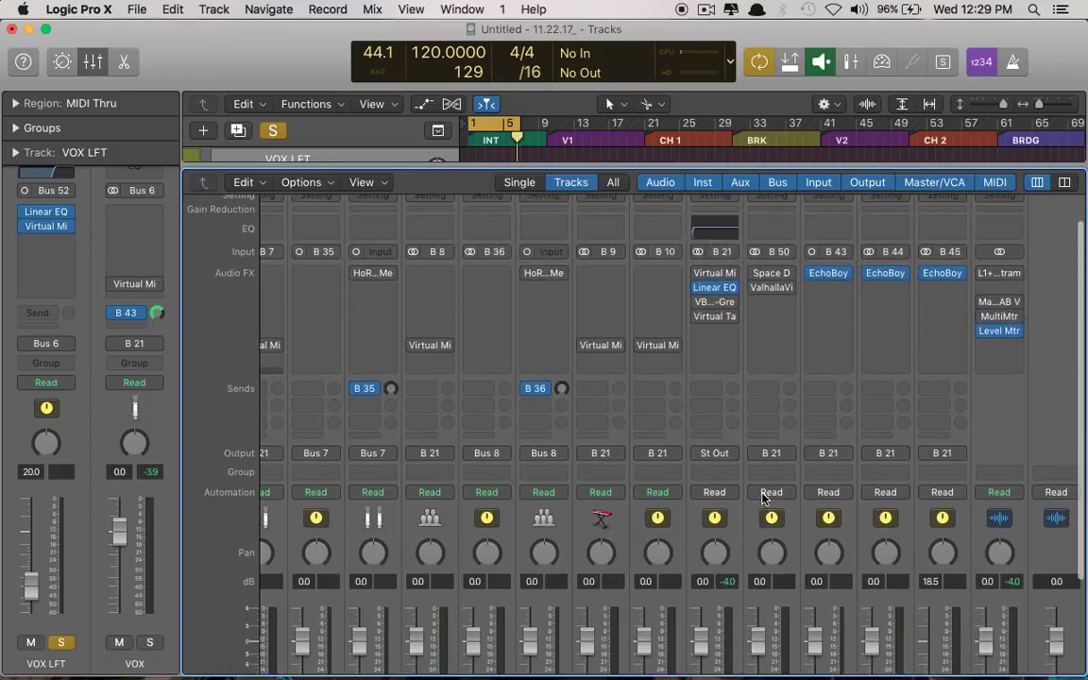
# Open and enable the SUBMIX channel's Virtual Mix Rack, and hide the header of its plug-in window
pyautogui.click(716, 275)
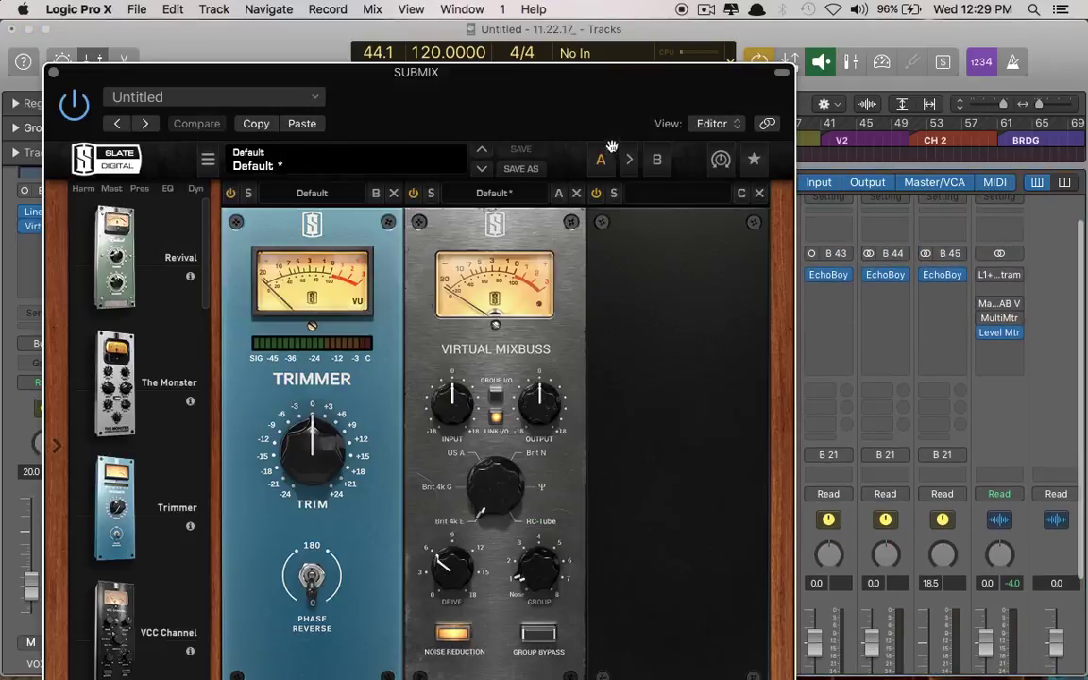
pyautogui.moveTo(539, 73); pyautogui.dragTo(704, 29)
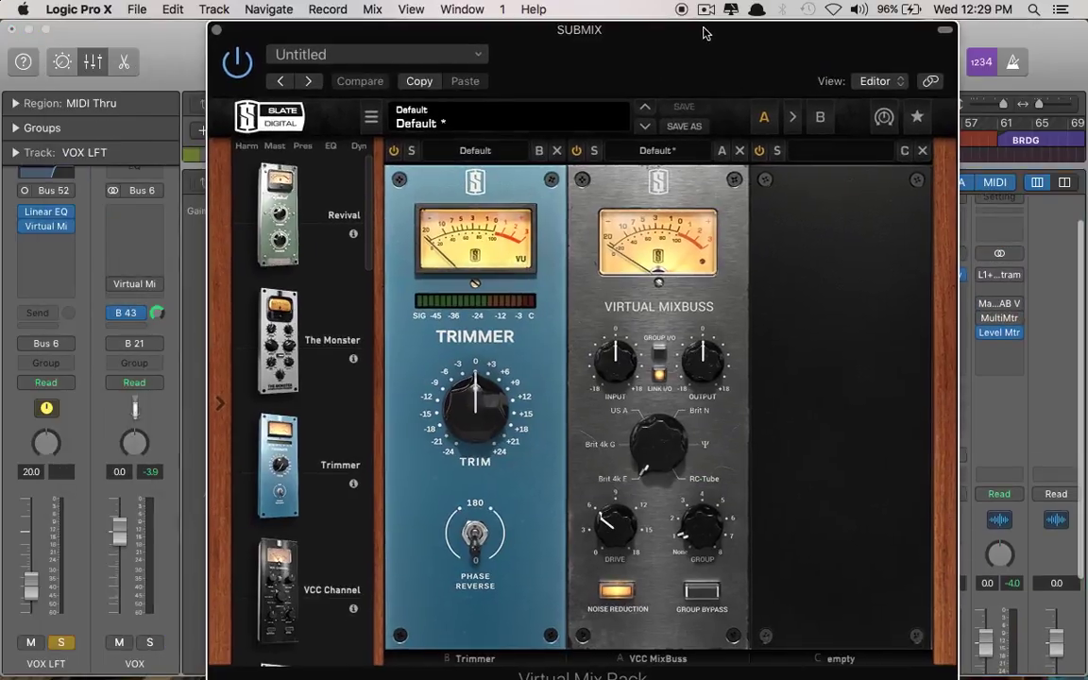
pyautogui.click(945, 31)
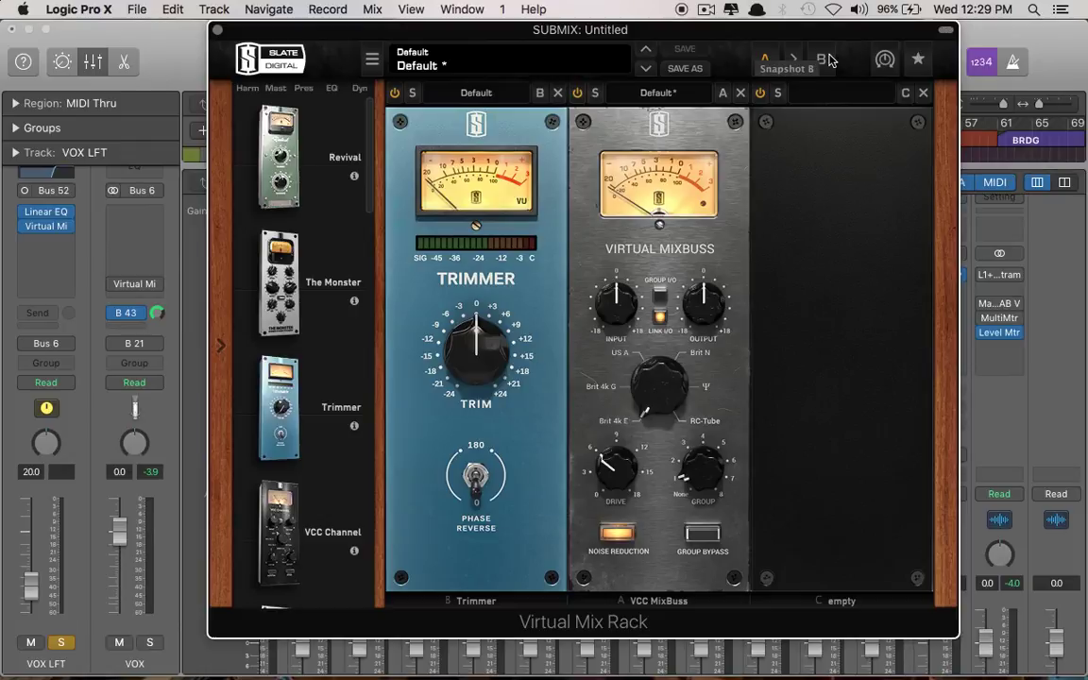
pyautogui.press('super+w')
# Inspect the Virtual Channel module in the BVs stack's Virtual Mix Rack and dismiss the plug-in windows
pyautogui.hscroll(-3, 538, 245)
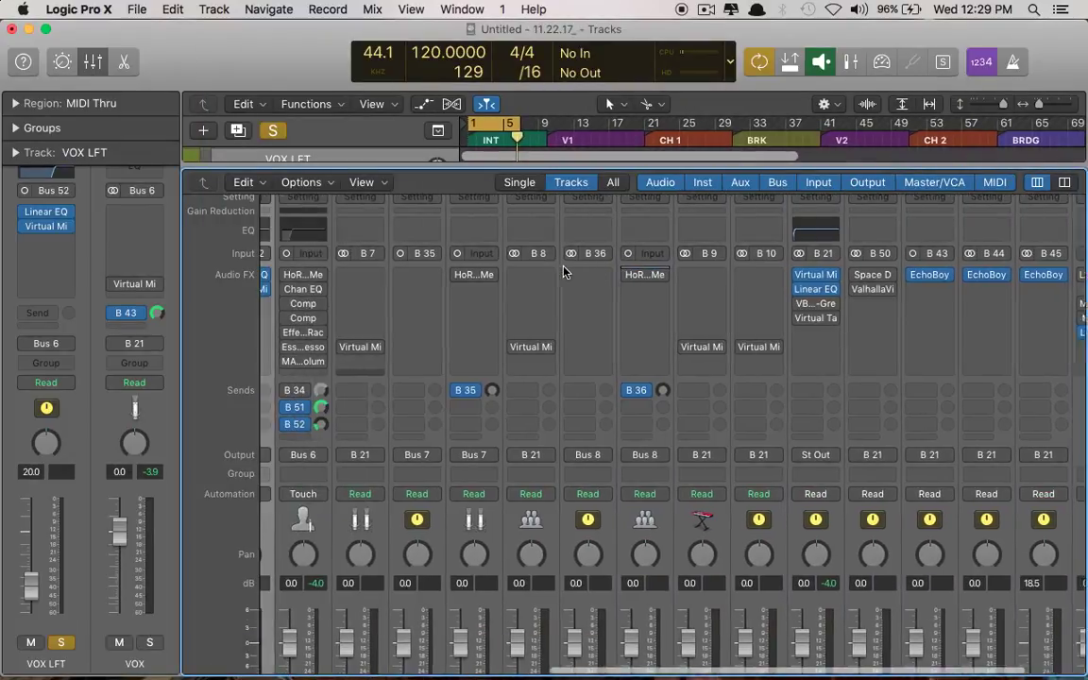
pyautogui.click(384, 350)
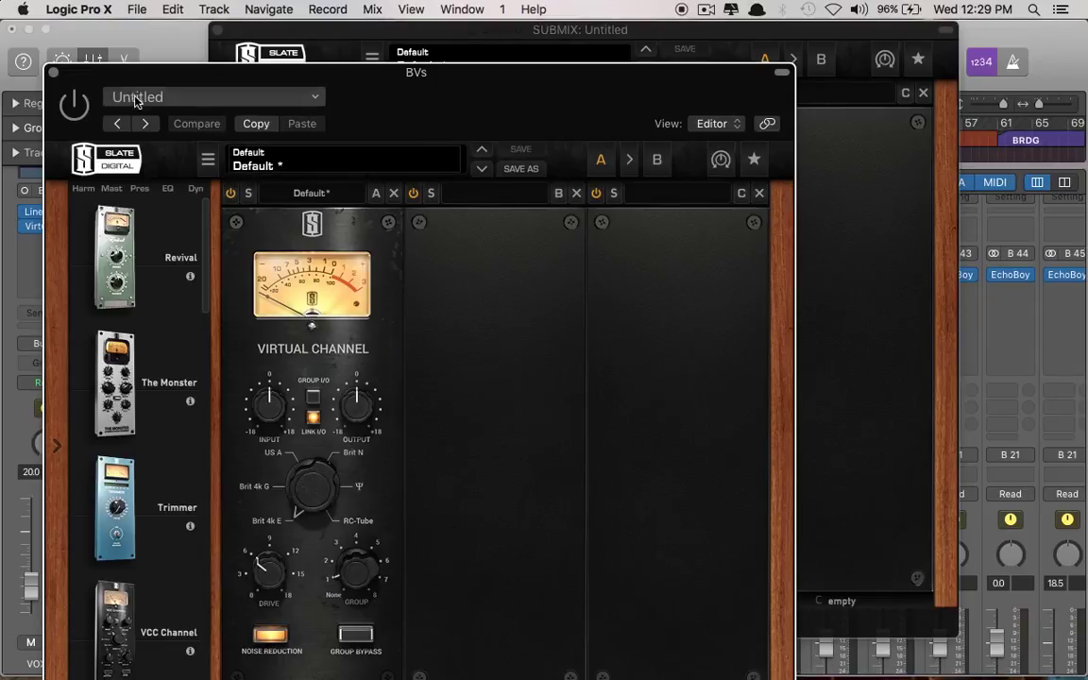
pyautogui.click(54, 73)
pyautogui.click(217, 30)
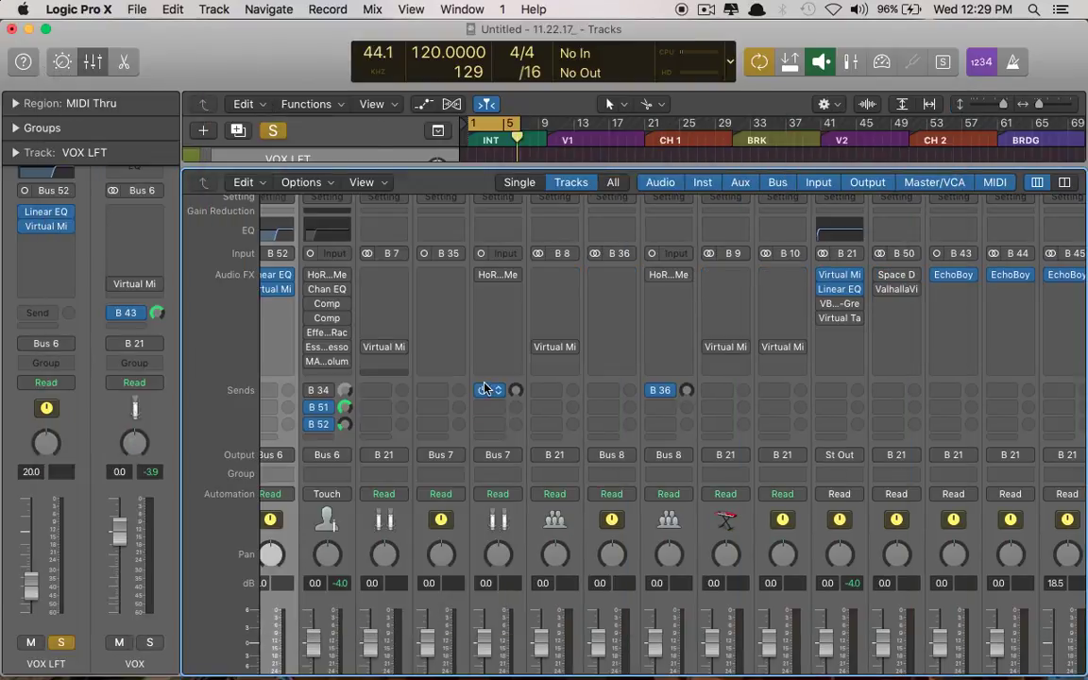
# Reopen the BVs stack's Virtual Mix Rack and compare its Virtual Channel with the Virtual Mixbuss on SUBMIX
pyautogui.click(383, 348)
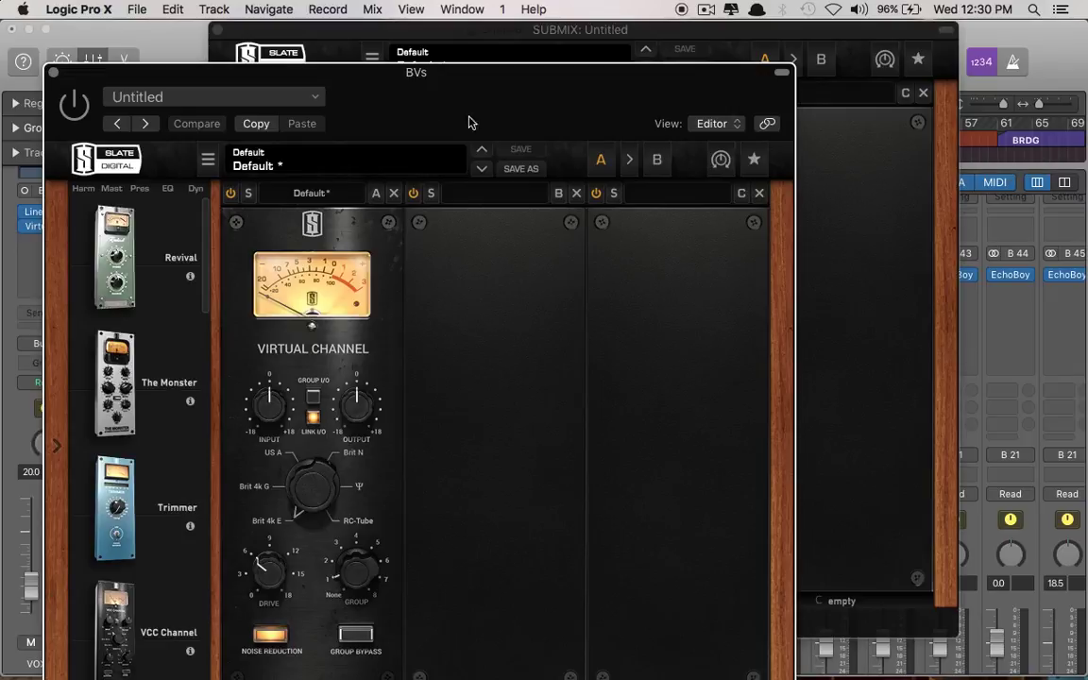
pyautogui.click(558, 34)
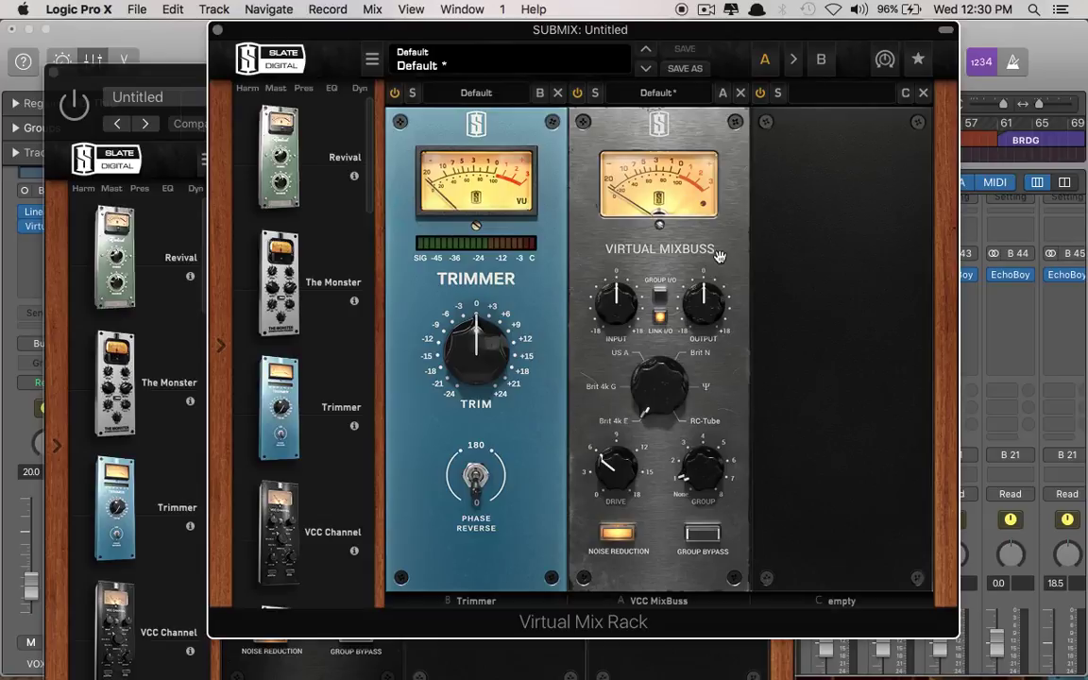
pyautogui.press('v')
pyautogui.hscroll(3, 759, 288)
pyautogui.press('v')
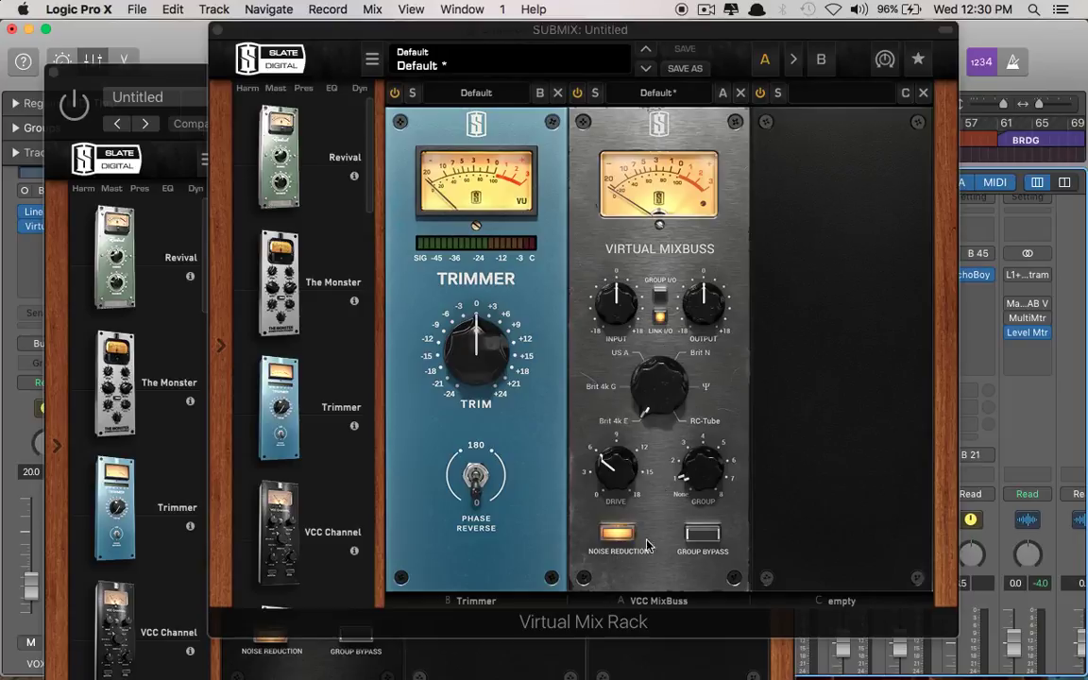
# Examine the Trimmer's trim control in the SUBMIX rack and hide the open plug-in windows
pyautogui.click(615, 434)
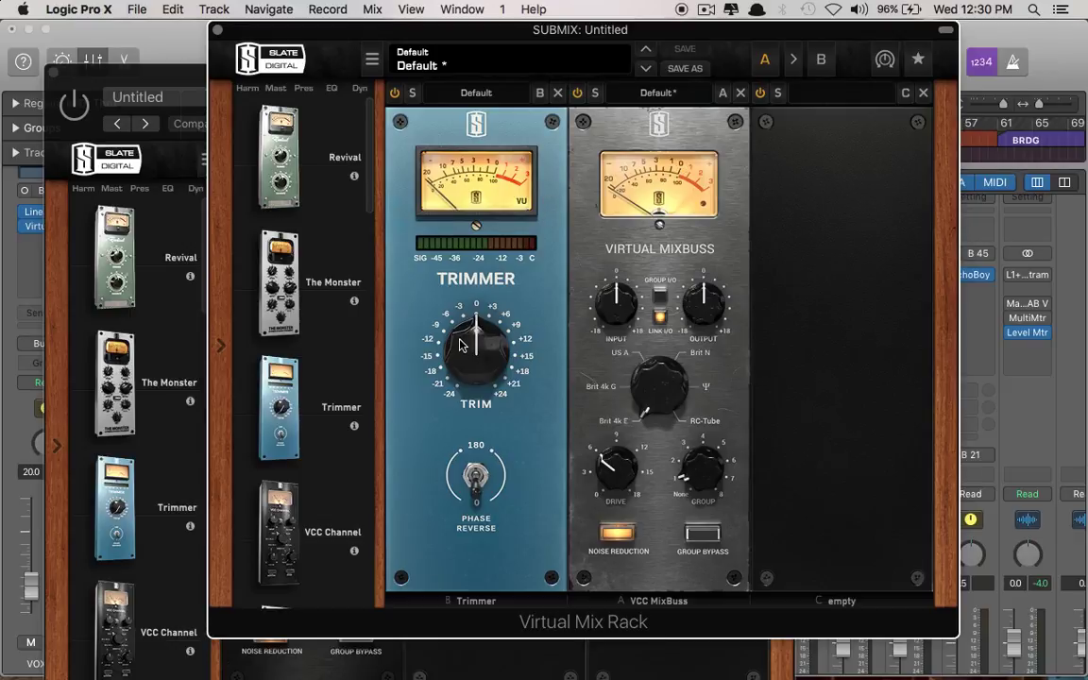
pyautogui.moveTo(475, 350)
pyautogui.mouseDown()
pyautogui.moveTo(465, 376)
pyautogui.moveTo(467, 340)
pyautogui.mouseUp()
pyautogui.press('v')
pyautogui.hscroll(2, 694, 275)
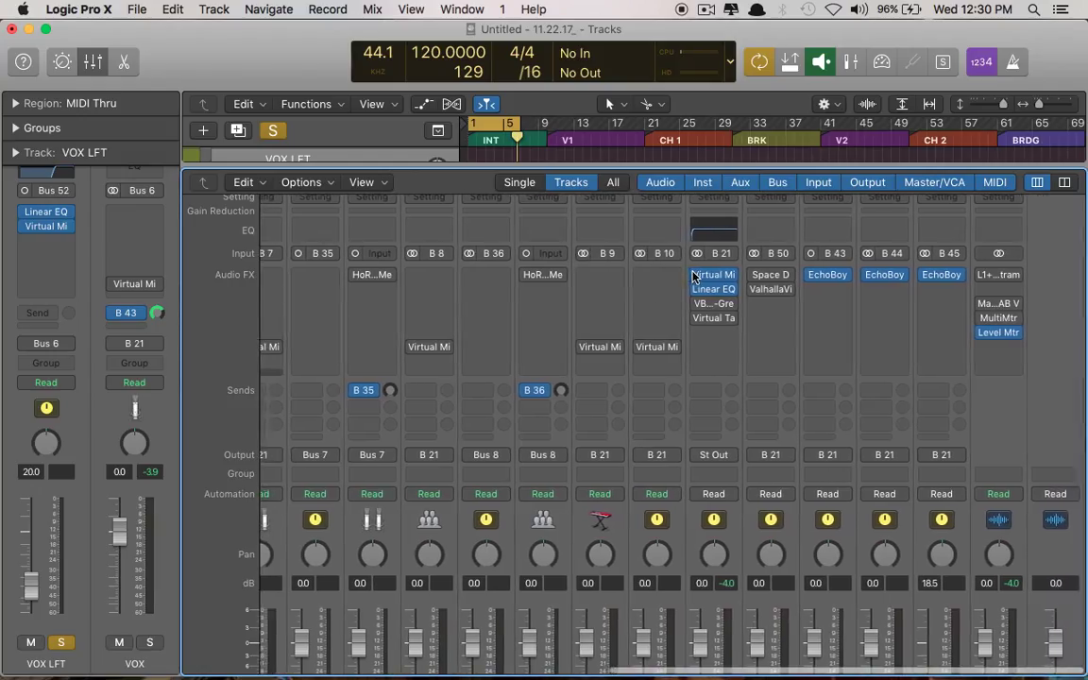
# Open the SUBMIX channel's Linear Phase EQ and toggle its 20 Hz low-cut band off and on
pyautogui.moveTo(695, 274)
pyautogui.moveTo(722, 290)
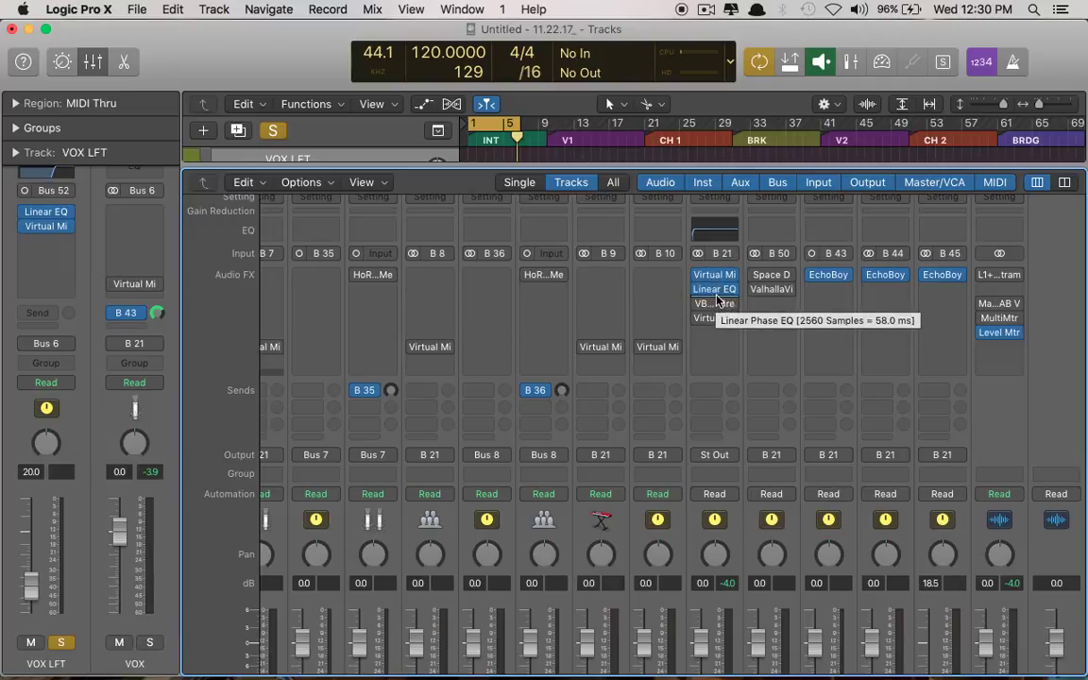
pyautogui.press('v')
pyautogui.moveTo(510, 92); pyautogui.dragTo(554, 111)
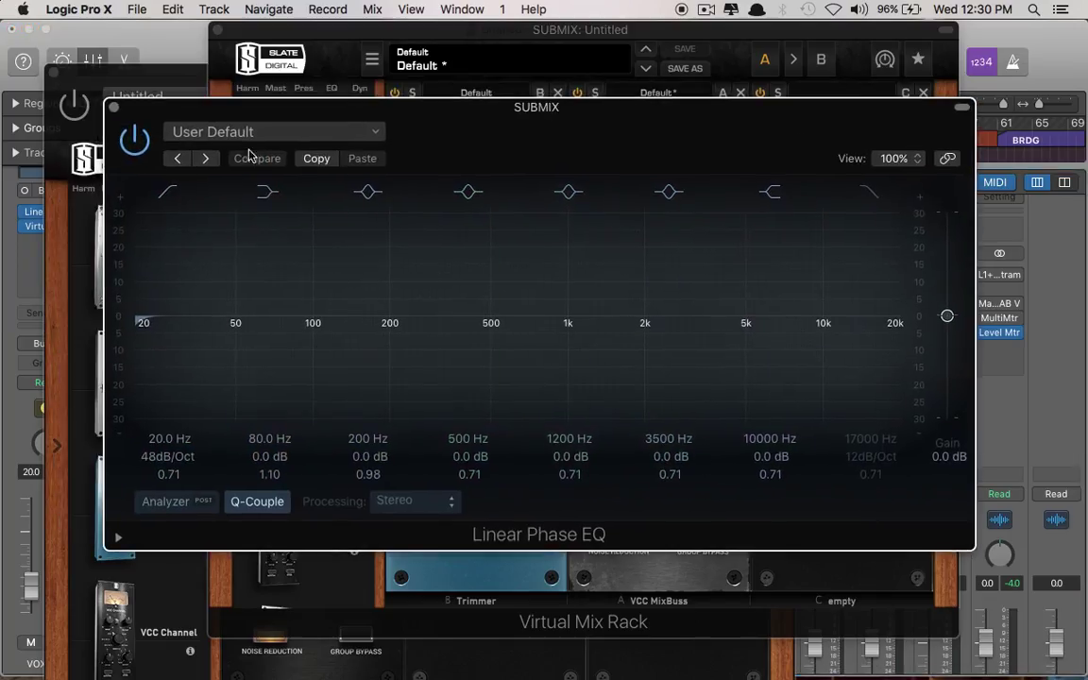
pyautogui.click(168, 192)
pyautogui.click(166, 191)
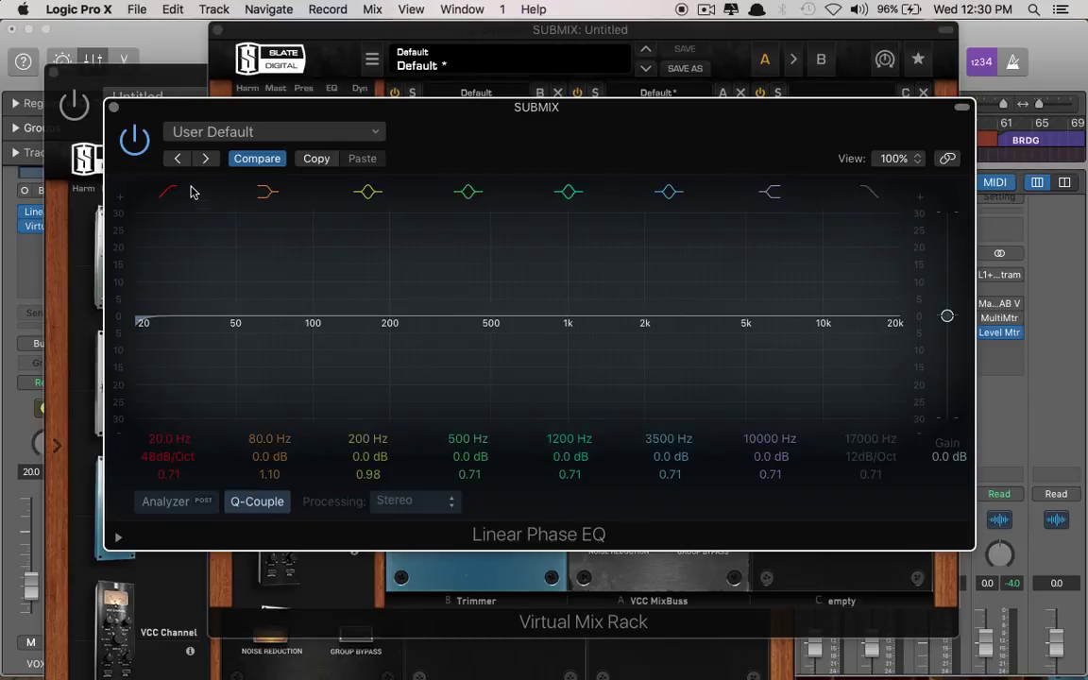
# Close all open plug-in windows and recheck the low-cut curve in the SUBMIX channel's Linear Phase EQ
pyautogui.click(113, 107)
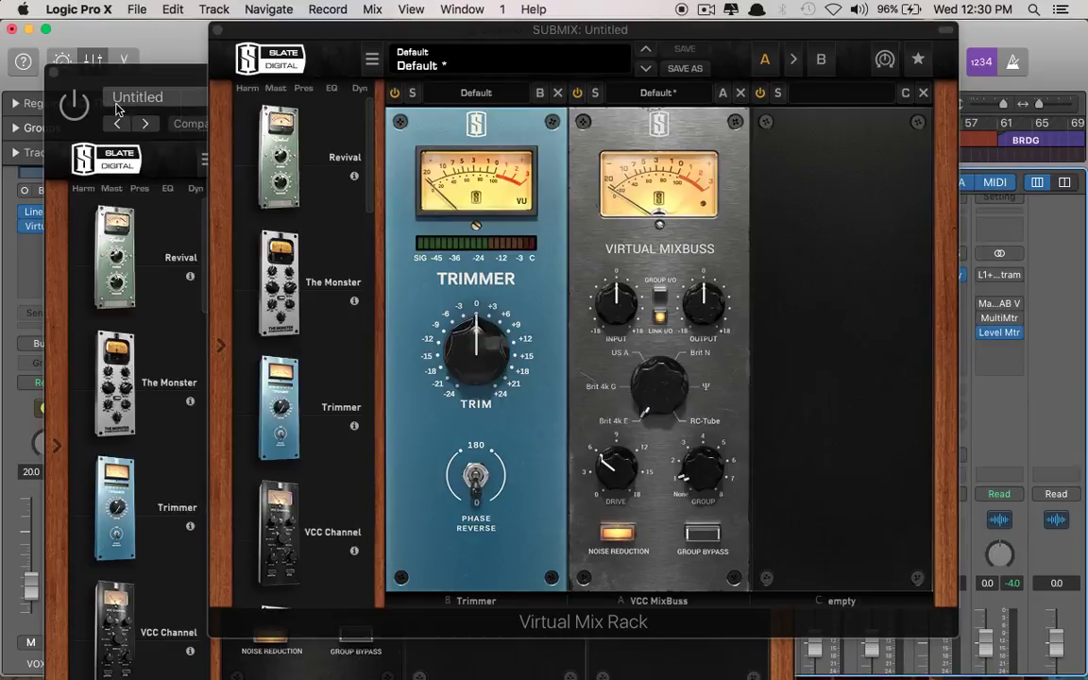
pyautogui.click(217, 30)
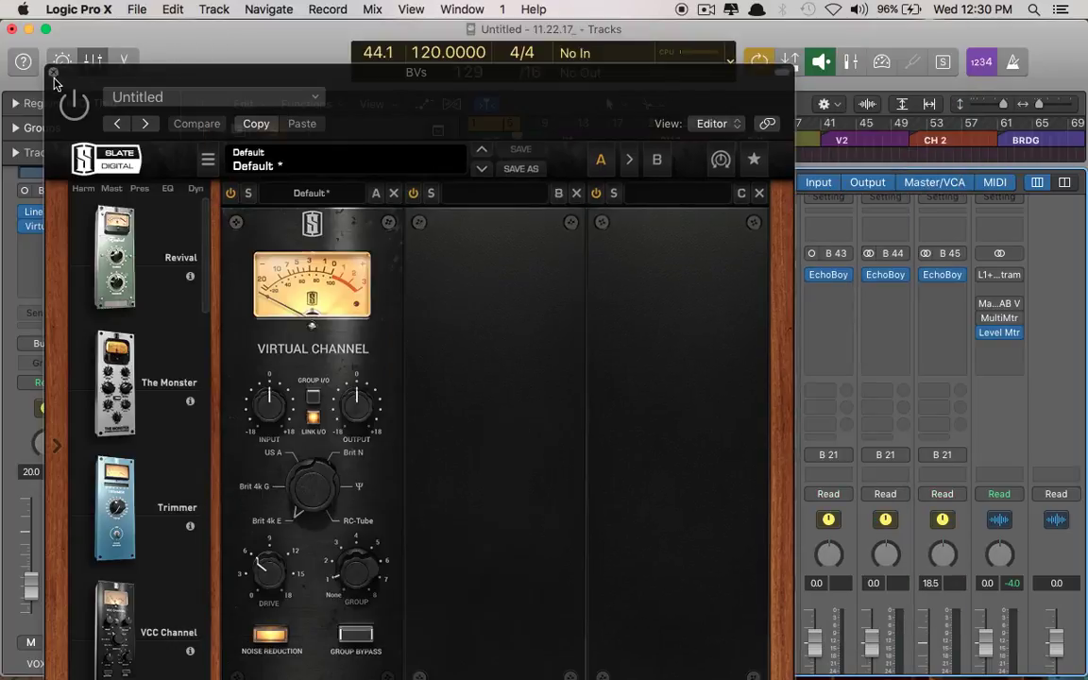
pyautogui.click(55, 73)
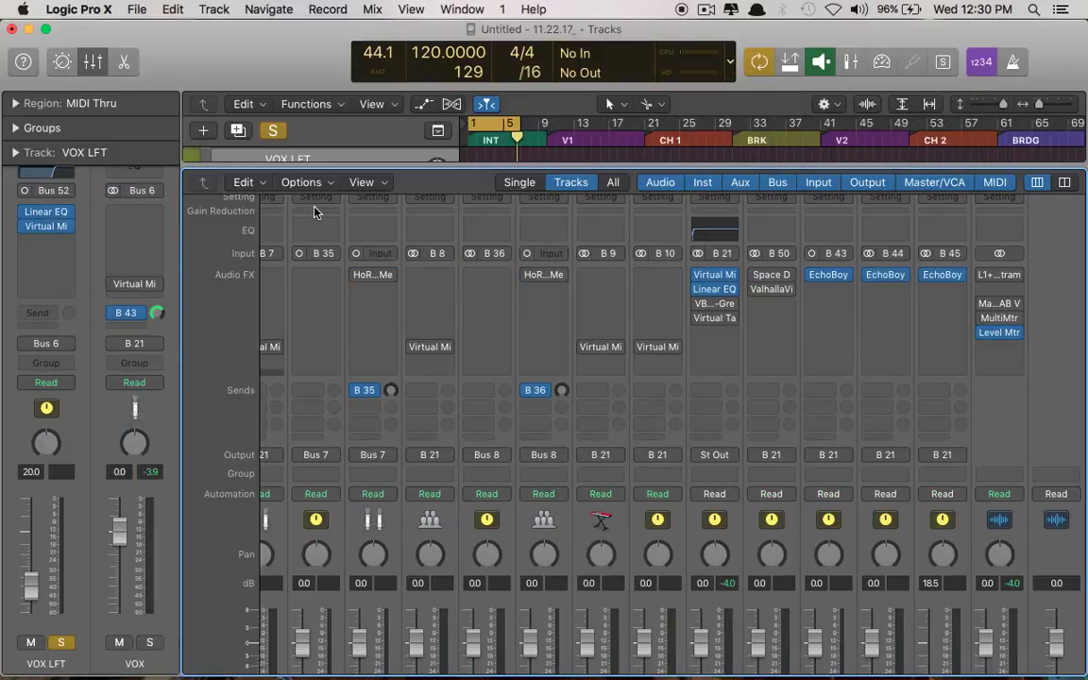
pyautogui.click(713, 288)
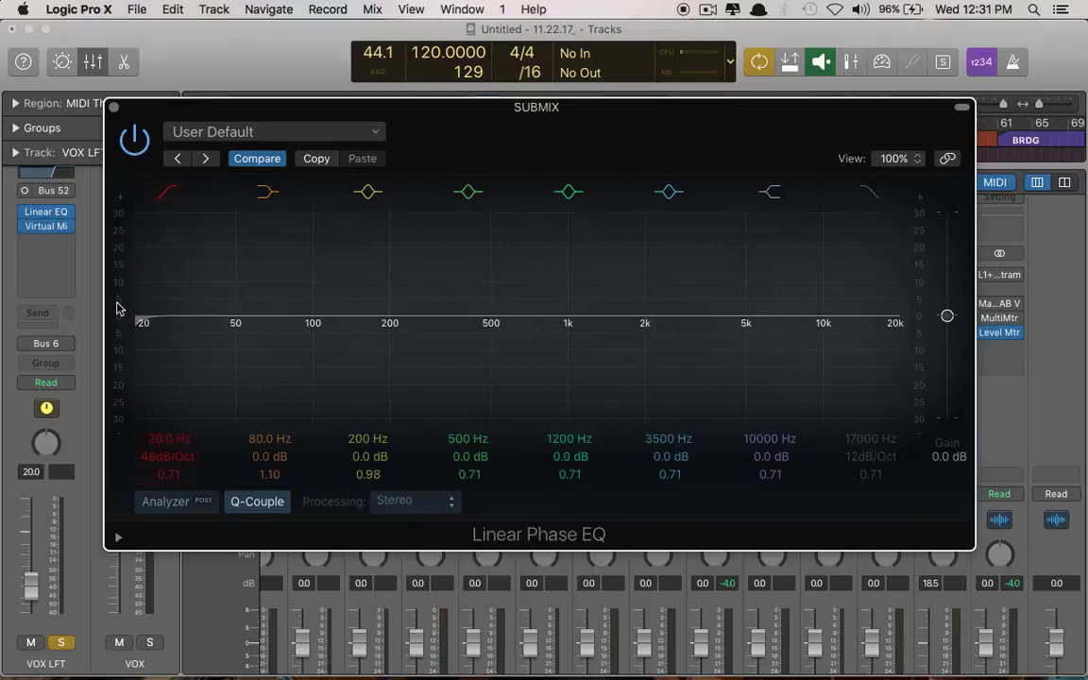
pyautogui.click(113, 107)
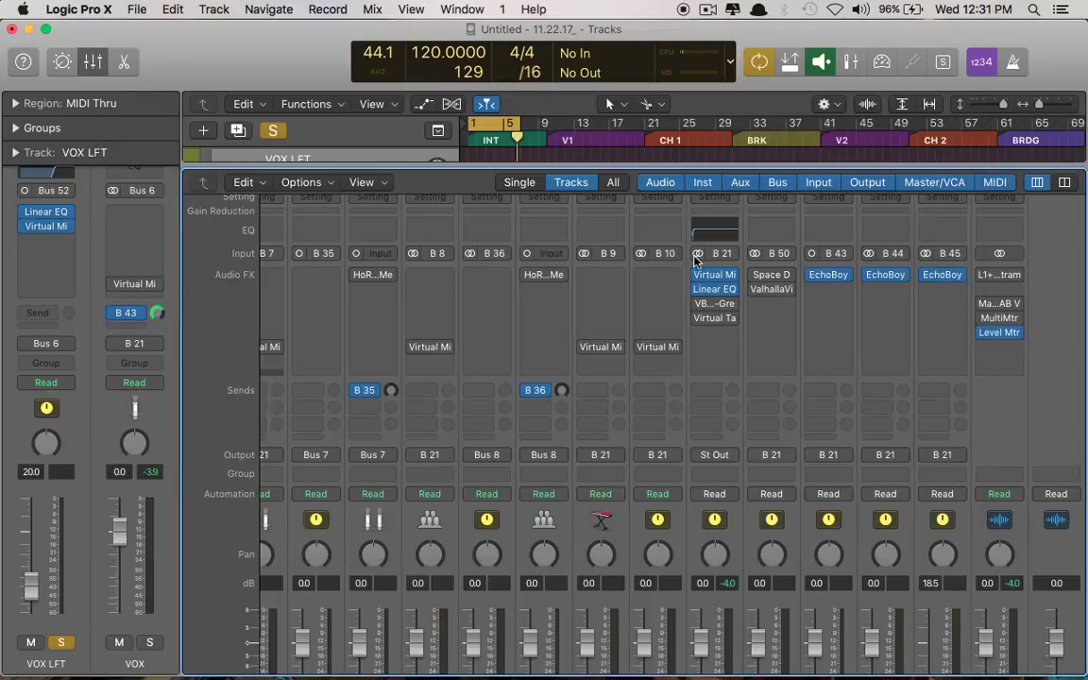
# Activate the VBC FG-Grey compressor on the SUBMIX channel and inspect its ratio and release settings
pyautogui.click(701, 308)
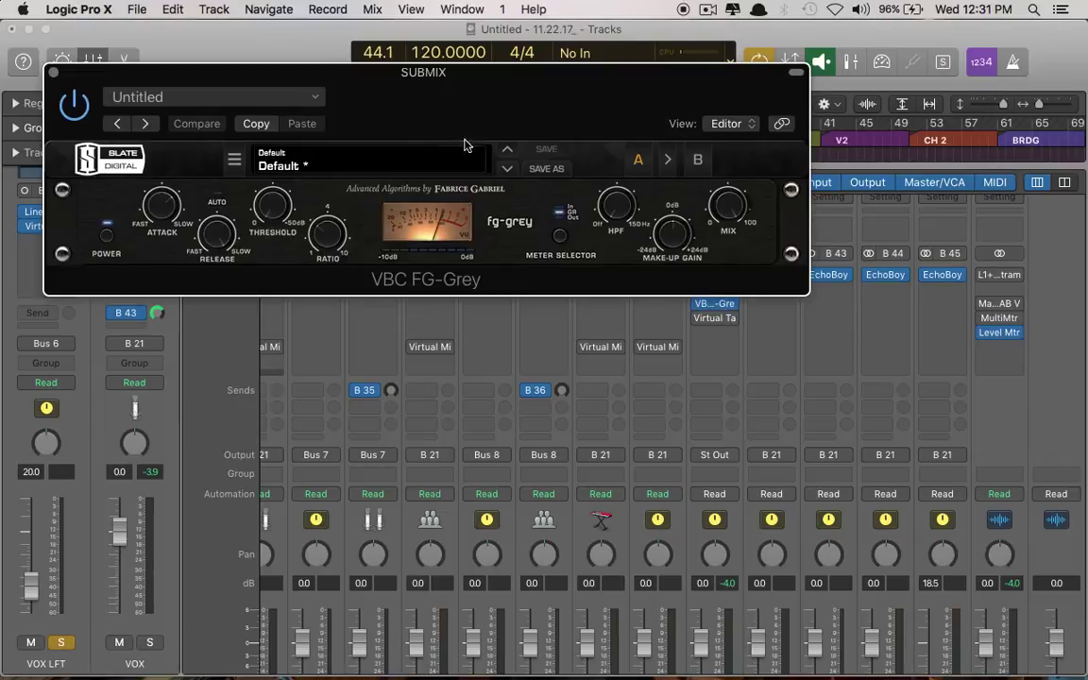
pyautogui.moveTo(466, 145); pyautogui.dragTo(593, 212)
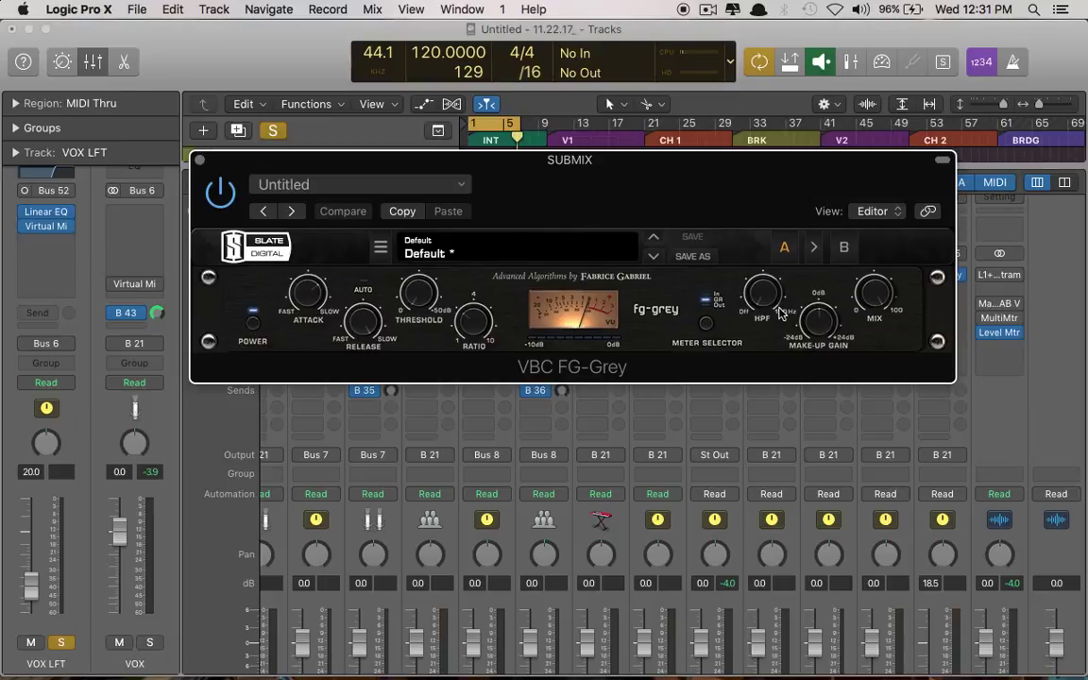
pyautogui.moveTo(473, 322)
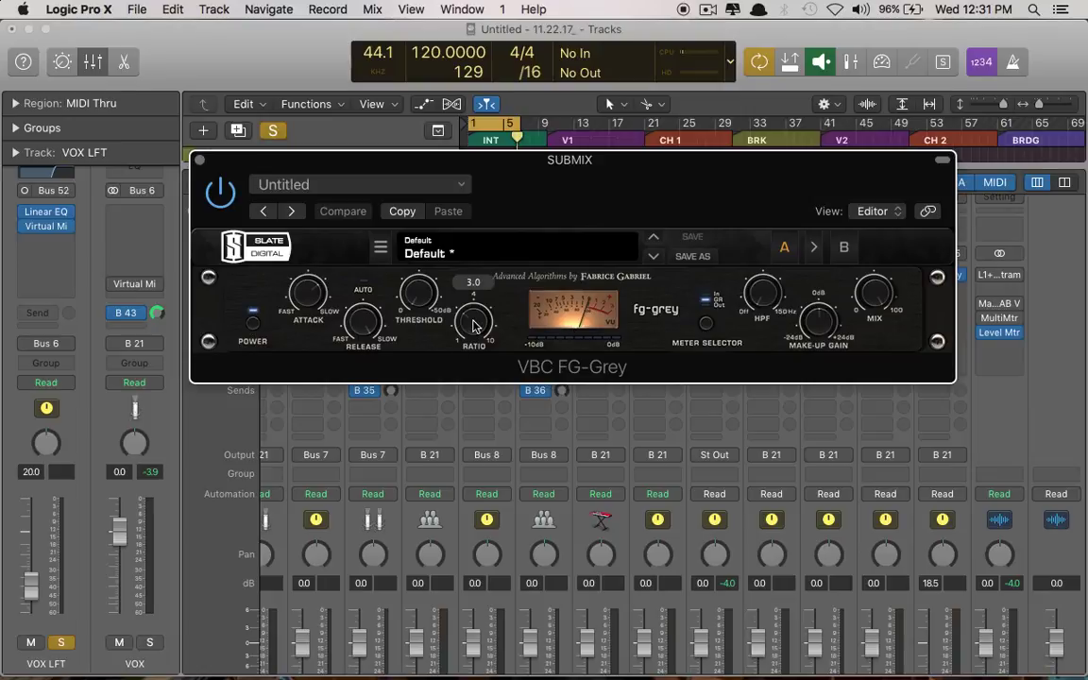
pyautogui.moveTo(377, 319)
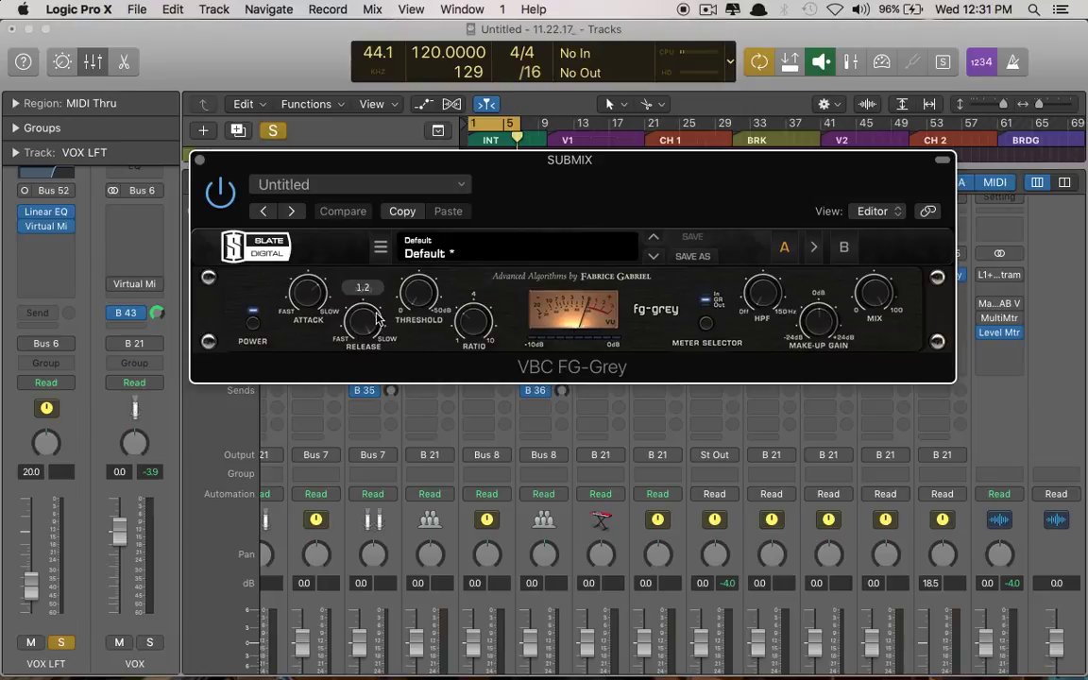
# Adjust the threshold of the SUBMIX channel's FG-Grey compressor and close its window
pyautogui.moveTo(378, 319); pyautogui.dragTo(297, 356)
pyautogui.moveTo(327, 290)
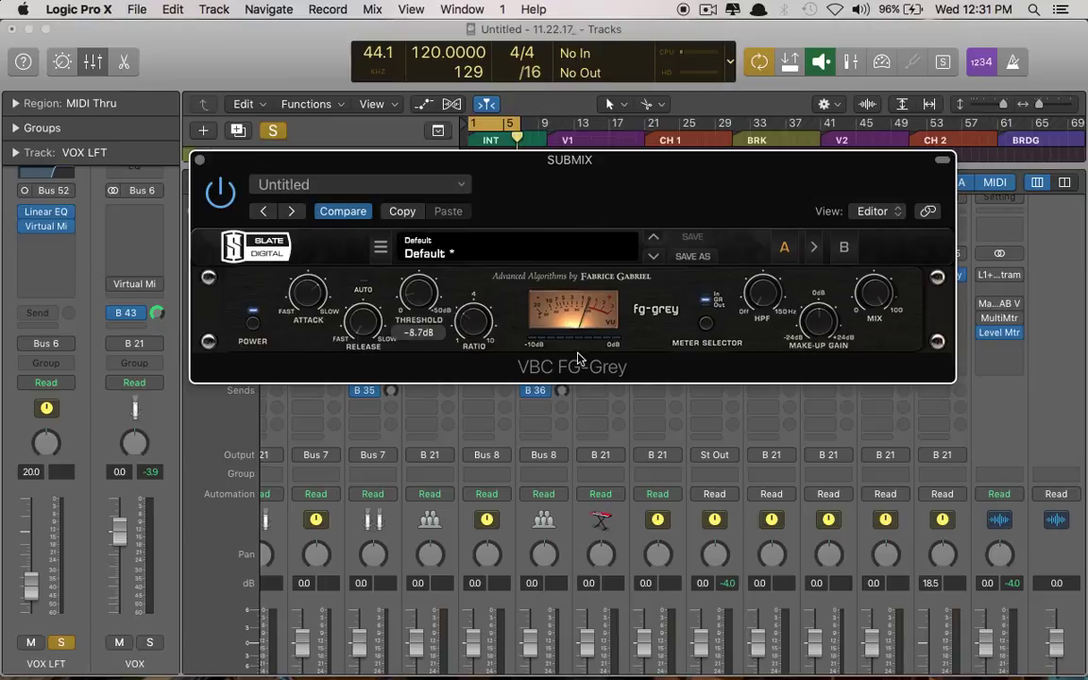
pyautogui.moveTo(416, 297); pyautogui.dragTo(413, 293)
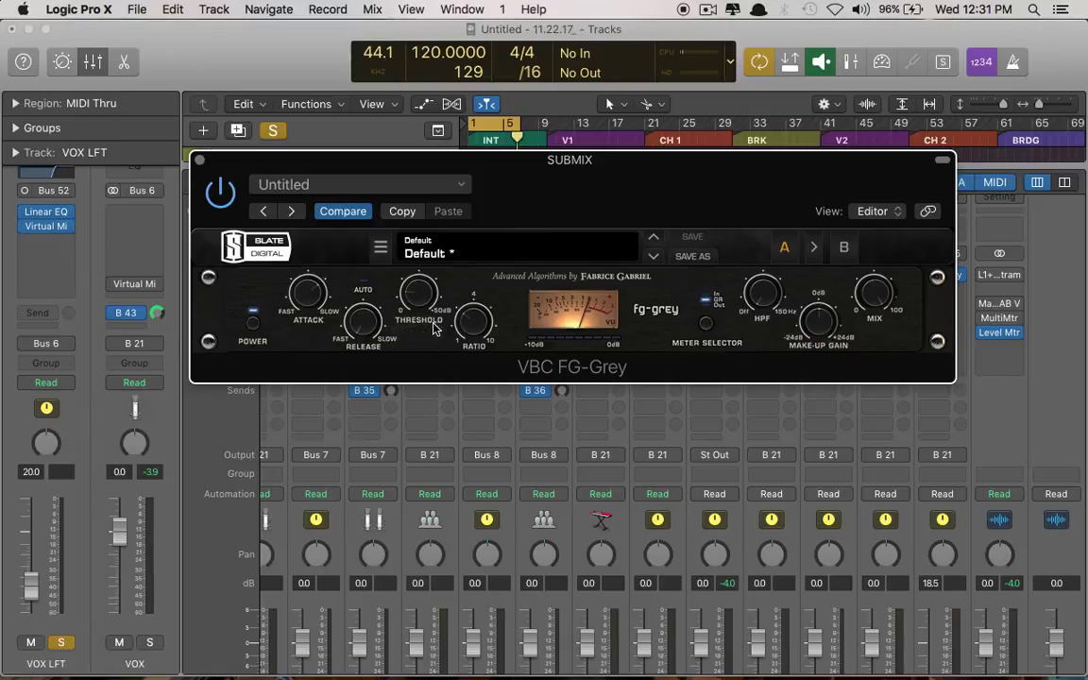
pyautogui.click(200, 162)
# Activate Virtual Tape Machines on the SUBMIX channel and display its tape reels
pyautogui.moveTo(705, 318)
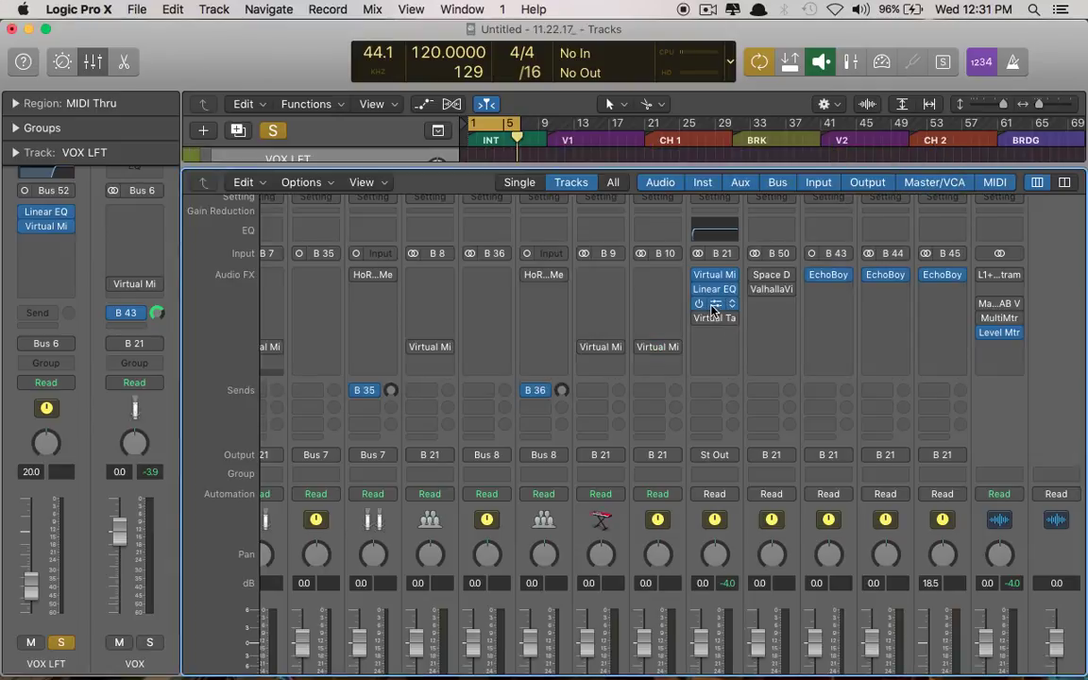
pyautogui.click(700, 319)
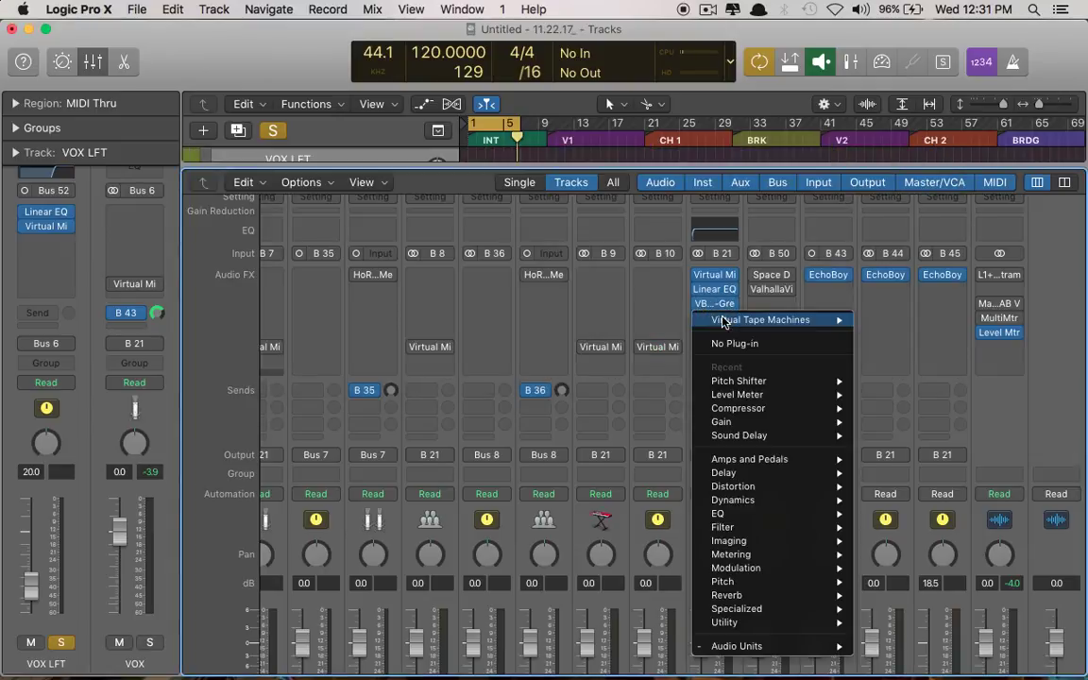
pyautogui.click(723, 320)
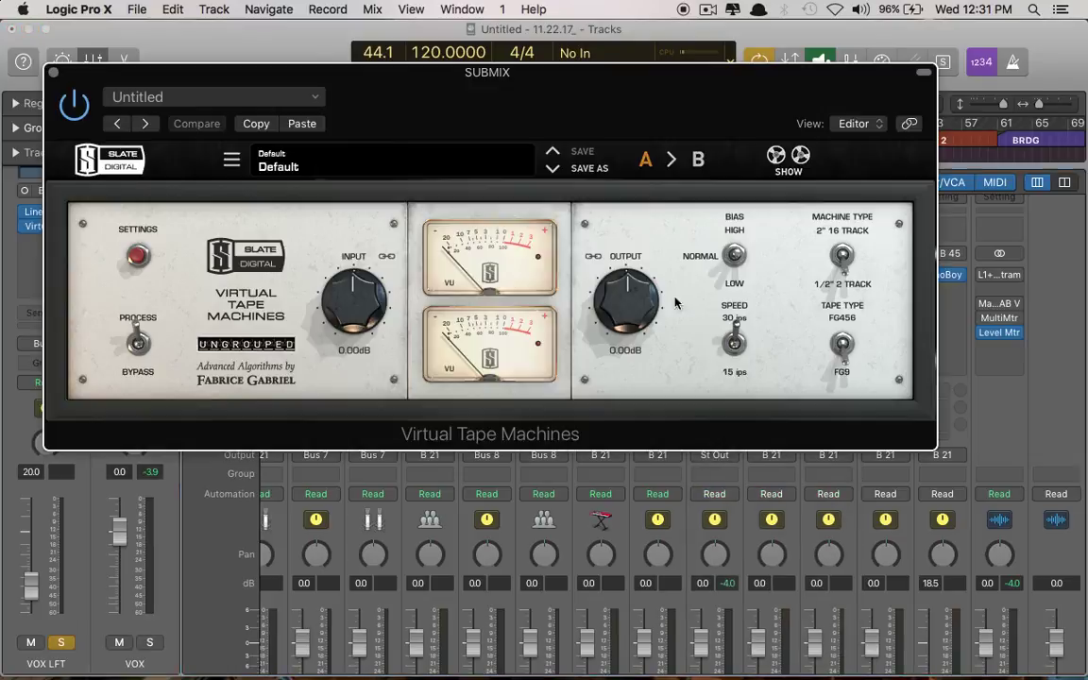
pyautogui.moveTo(492, 125); pyautogui.dragTo(562, 119)
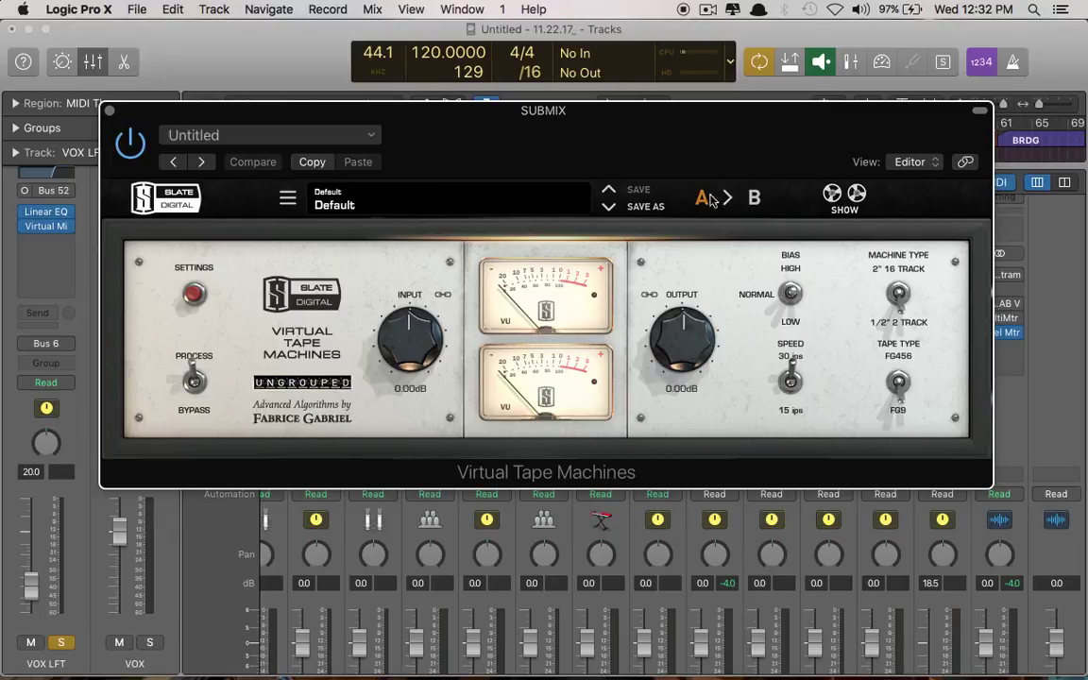
pyautogui.click(844, 199)
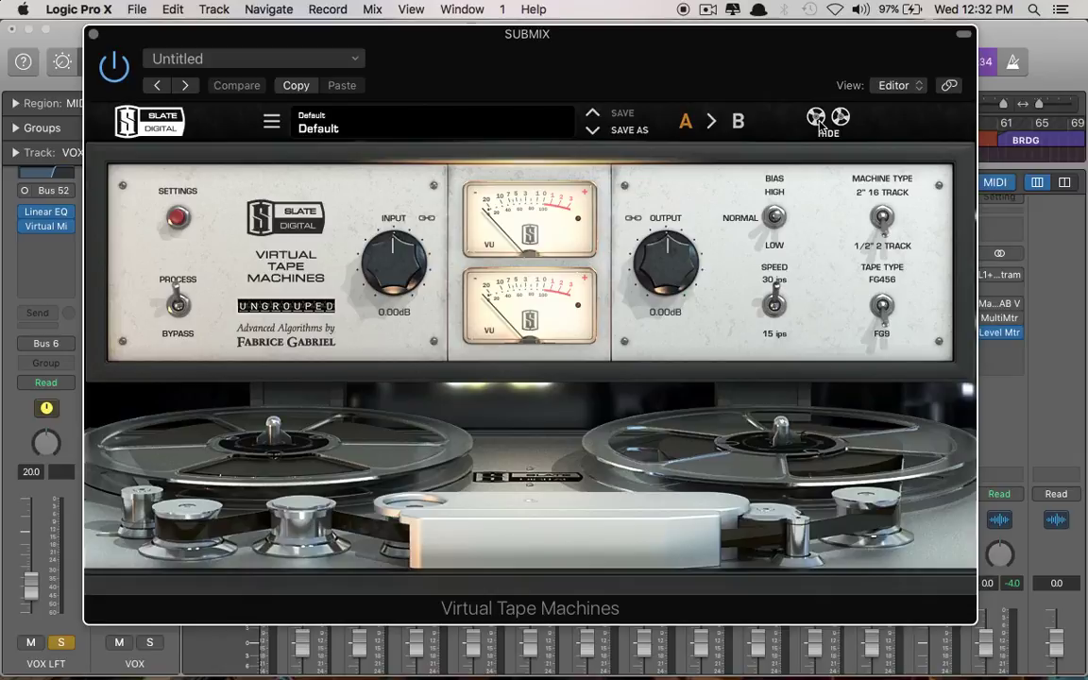
# Toggle the Virtual Tape Machines' tape type and try the 15 ips speed before restoring 30 ips
pyautogui.press('super+w')
pyautogui.hscroll(-5, 712, 232)
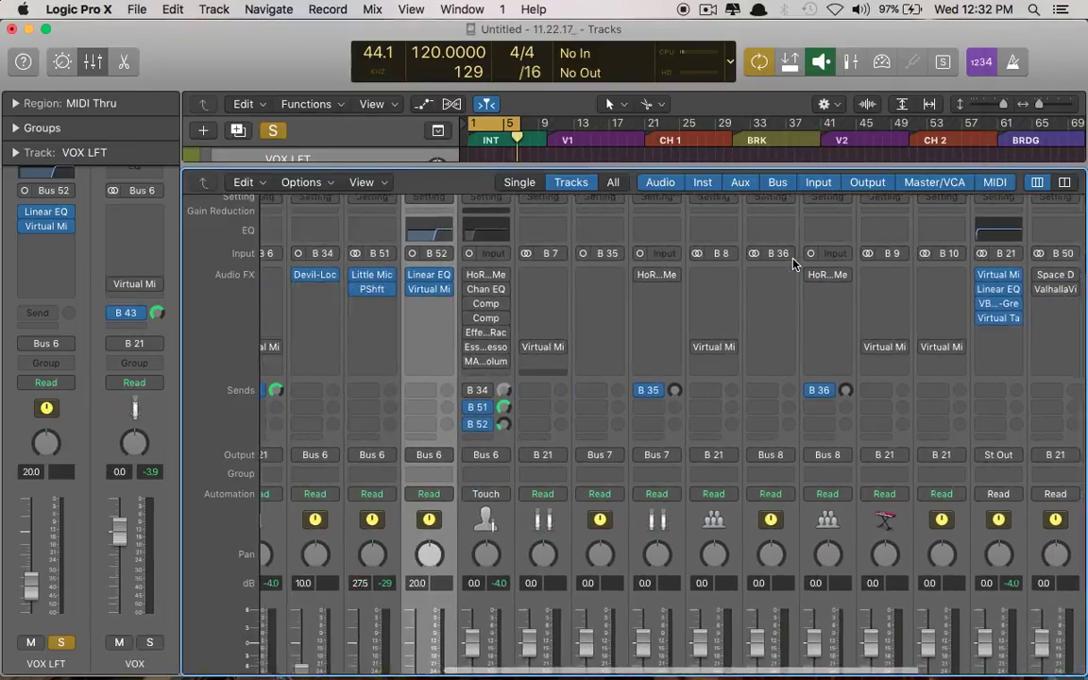
pyautogui.hscroll(-1, 565, 299)
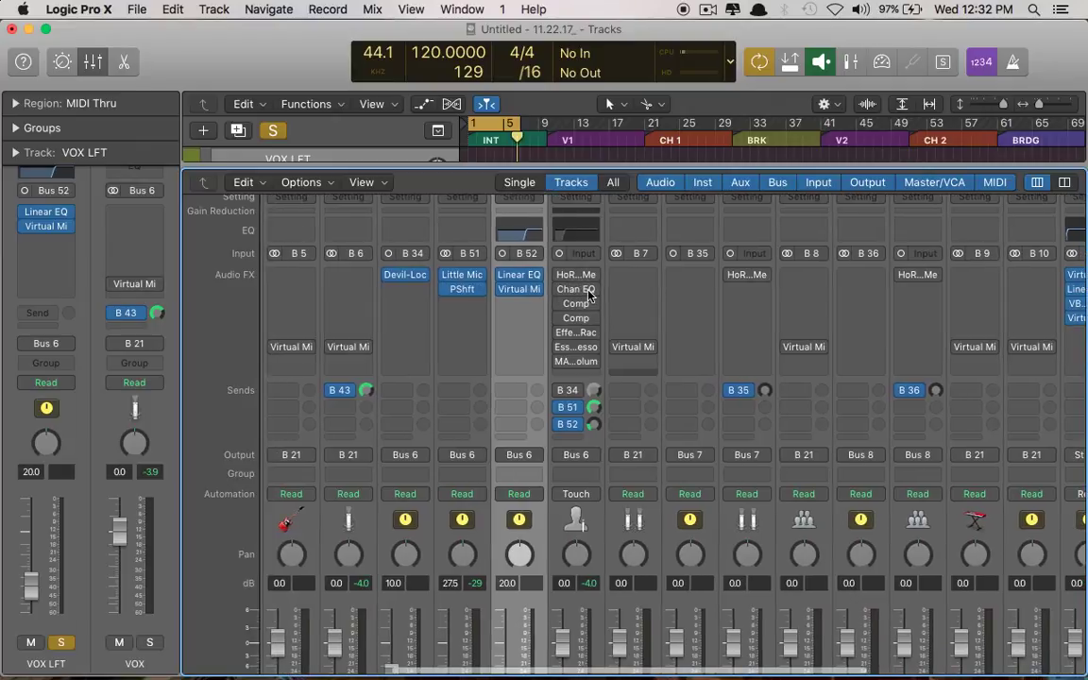
pyautogui.press('v')
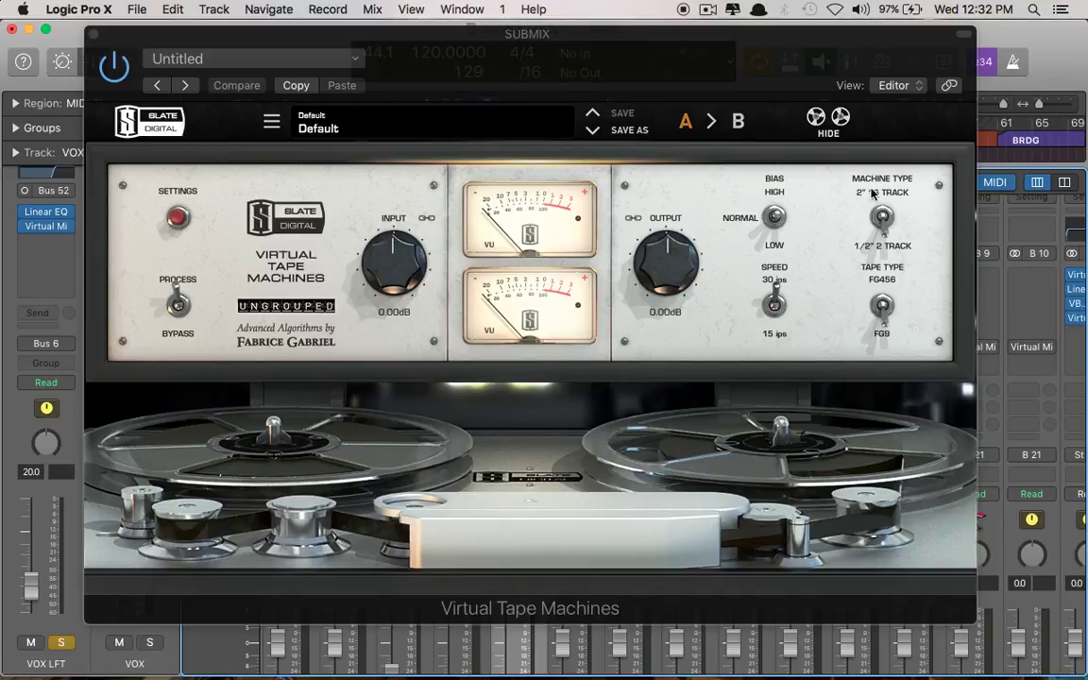
pyautogui.click(885, 333)
pyautogui.click(883, 309)
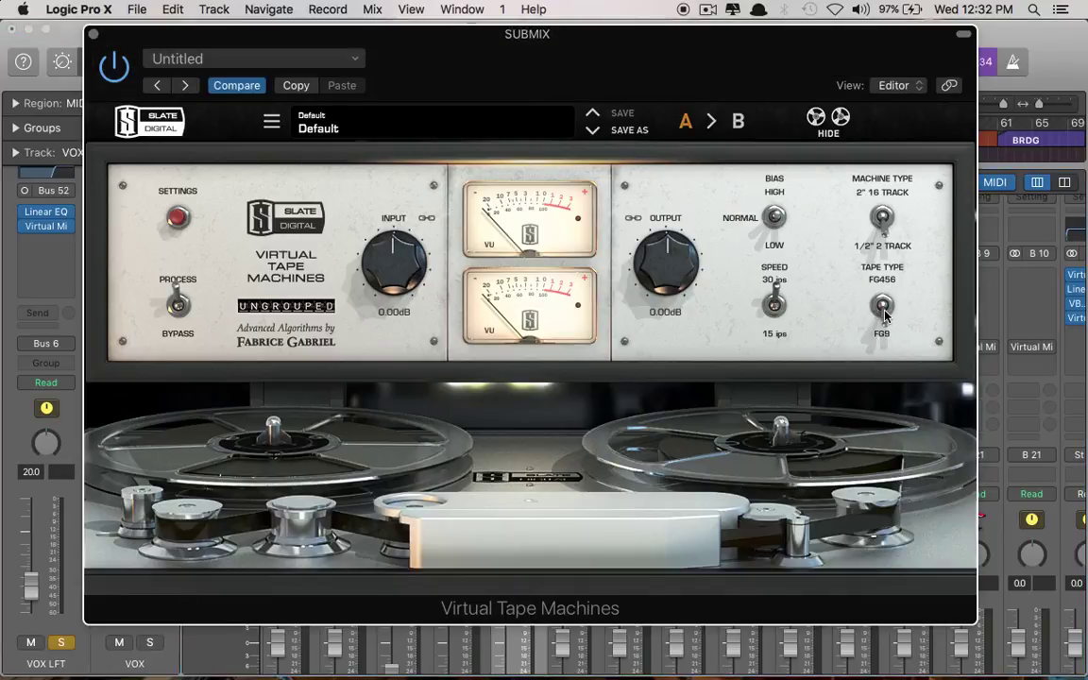
pyautogui.click(775, 306)
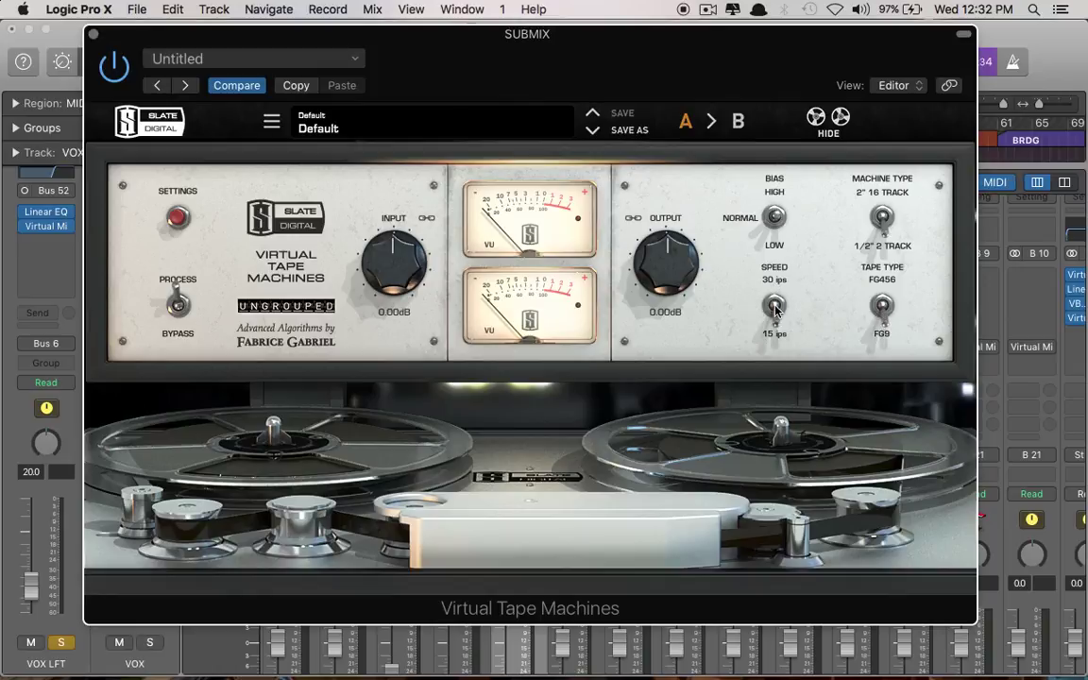
pyautogui.moveTo(651, 55); pyautogui.dragTo(676, 57)
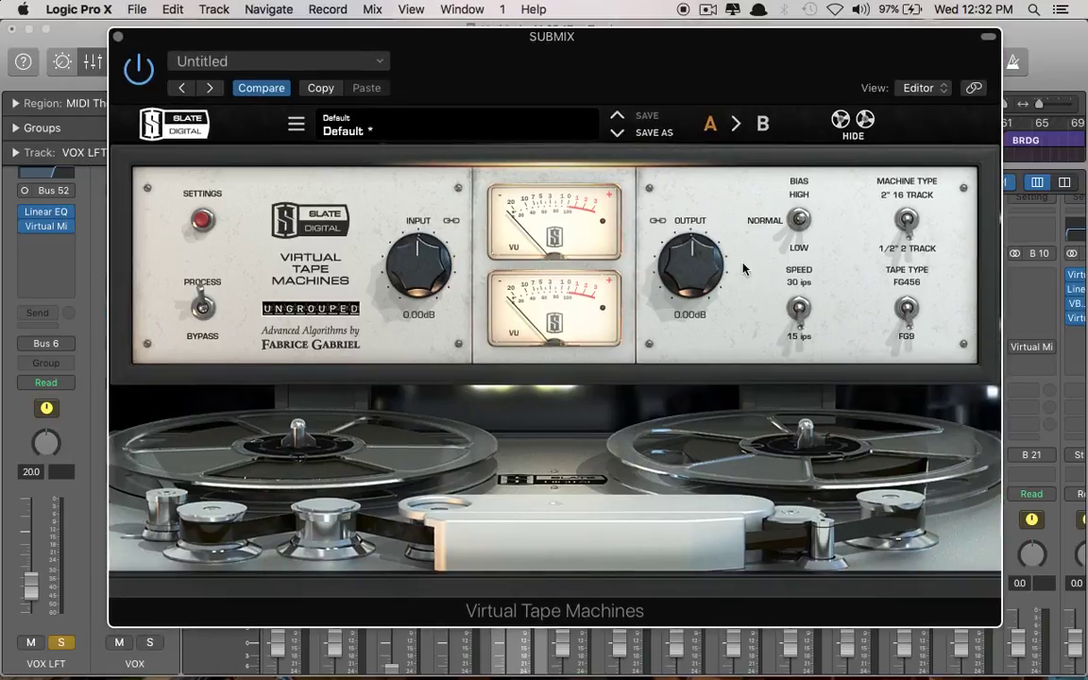
pyautogui.click(800, 311)
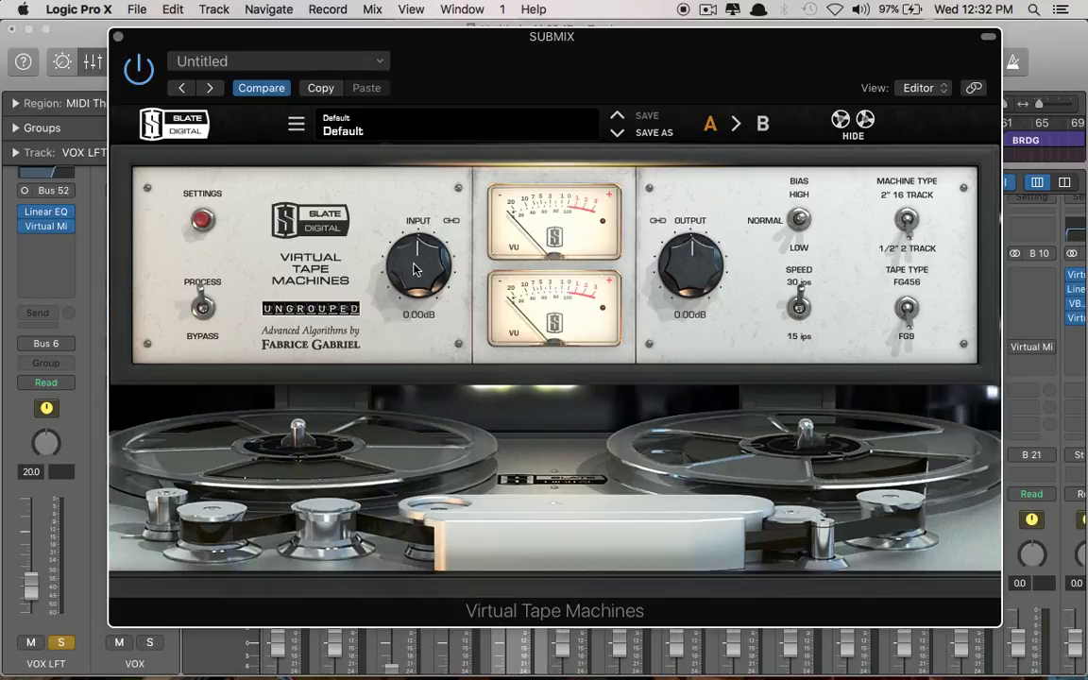
# Raise the Virtual Tape Machines' input to +2.64 dB with the linked output compensating, and close the plug-in
pyautogui.moveTo(412, 269); pyautogui.dragTo(375, 227)
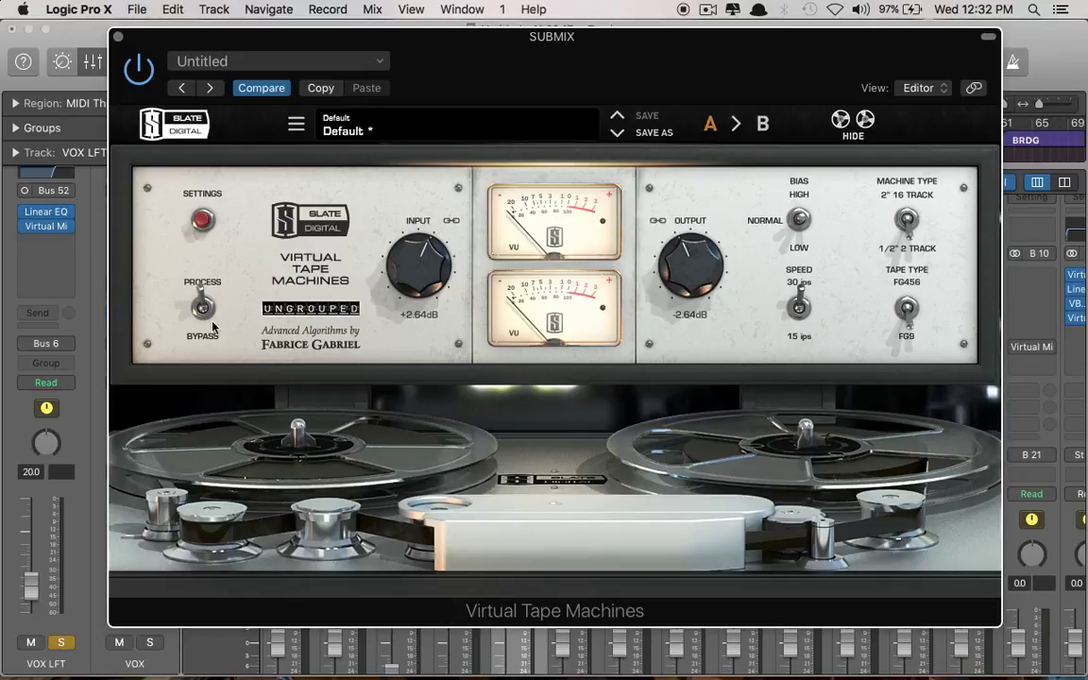
pyautogui.click(117, 36)
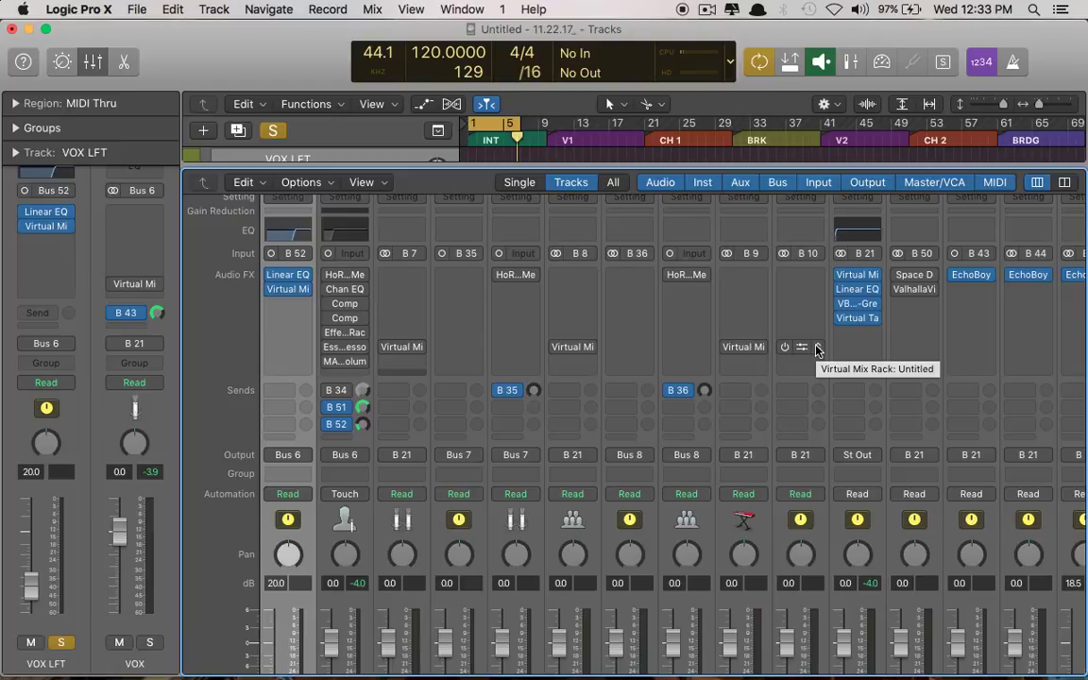
# Activate the L1+ Ultramaximizer on the Stereo Out channel and show its controls
pyautogui.hscroll(3, 817, 350)
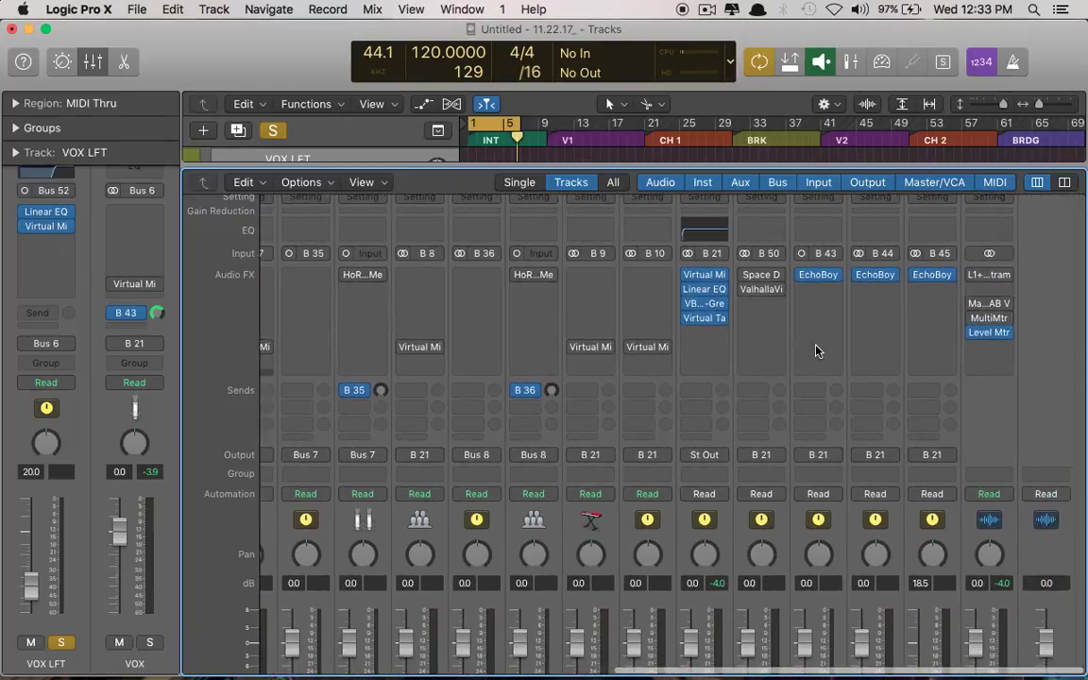
pyautogui.scroll(-3, 816, 351)
pyautogui.scroll(3, 817, 350)
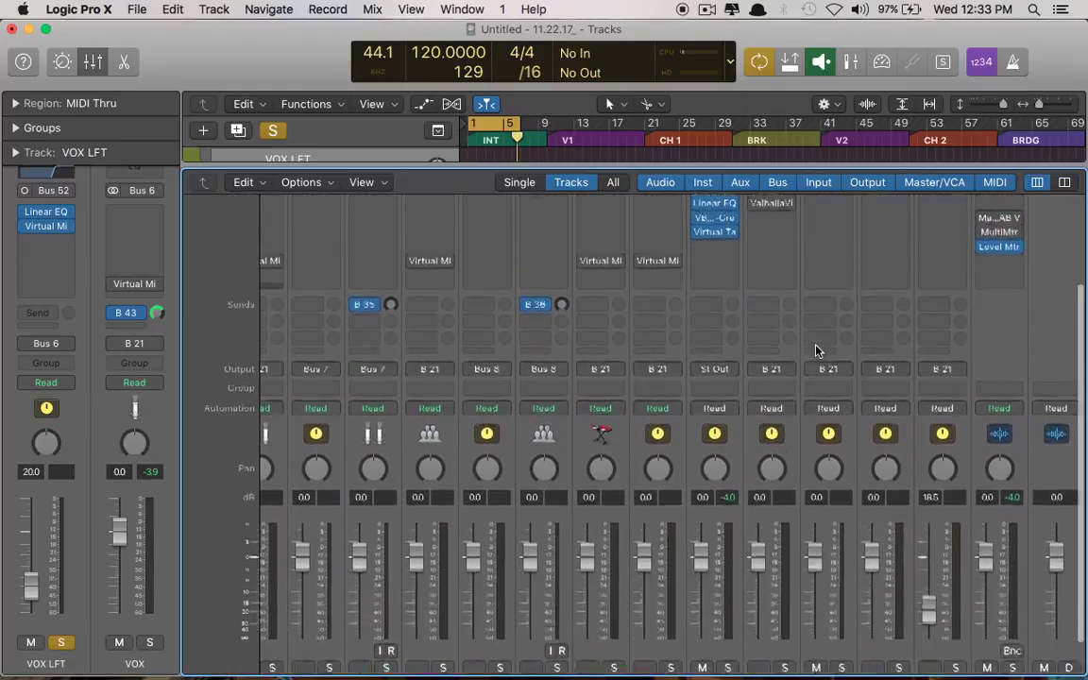
pyautogui.scroll(-3, 958, 260)
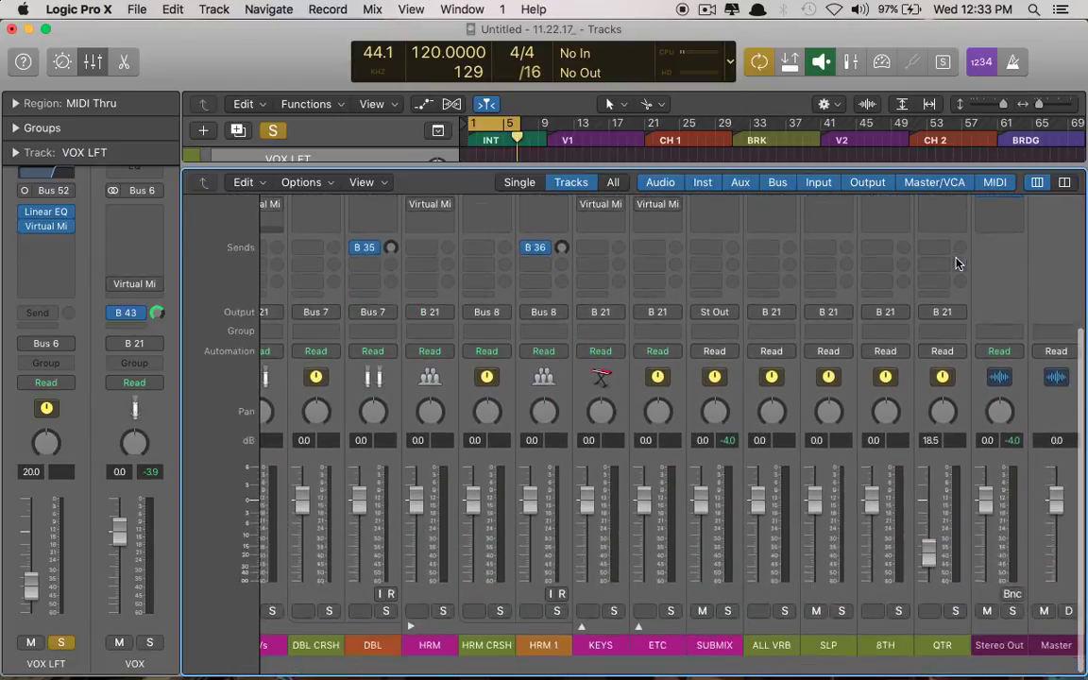
pyautogui.scroll(4, 954, 260)
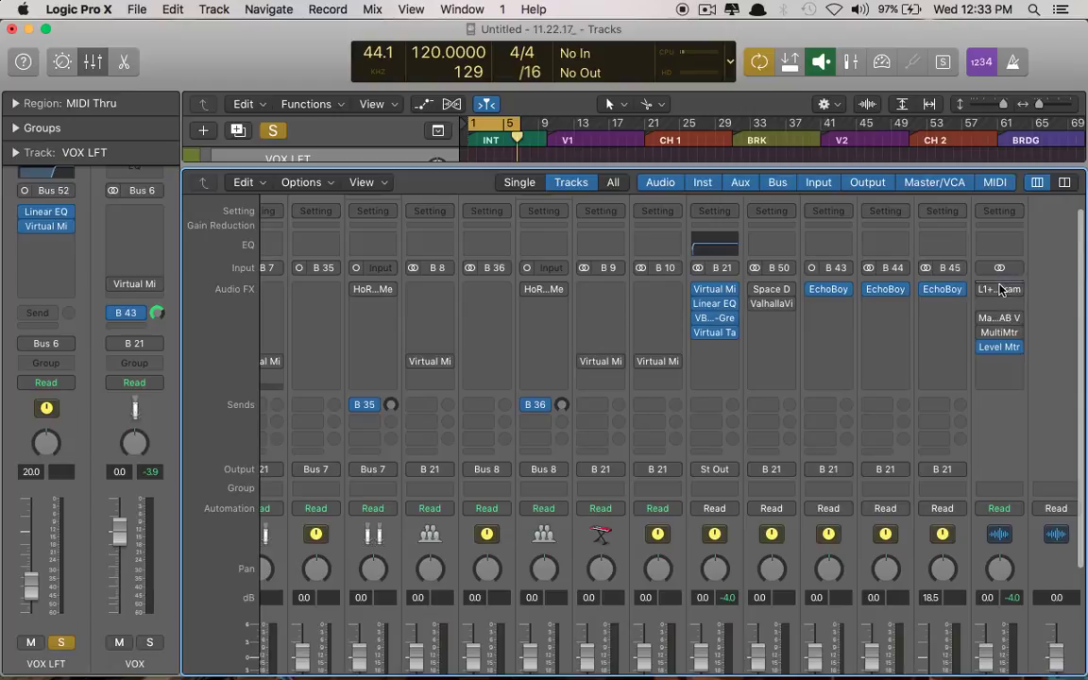
pyautogui.moveTo(1000, 292)
pyautogui.mouseDown()
pyautogui.moveTo(775, 329)
pyautogui.moveTo(707, 363)
pyautogui.moveTo(710, 349)
pyautogui.moveTo(997, 285)
pyautogui.mouseUp()
pyautogui.click(994, 283)
pyautogui.click(985, 284)
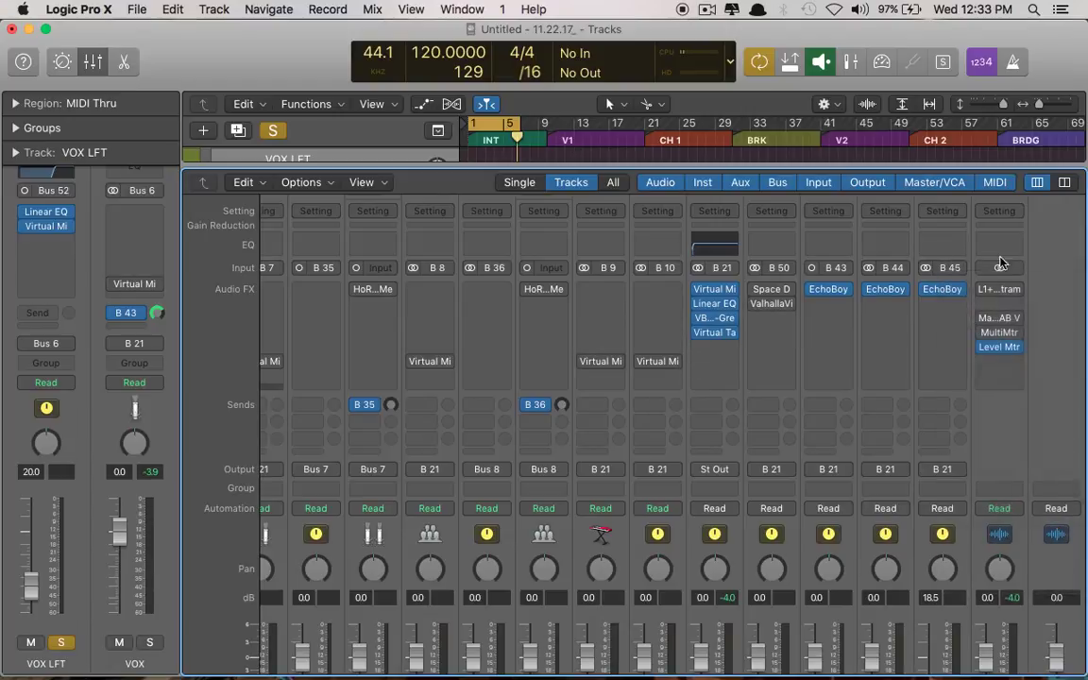
pyautogui.click(1002, 292)
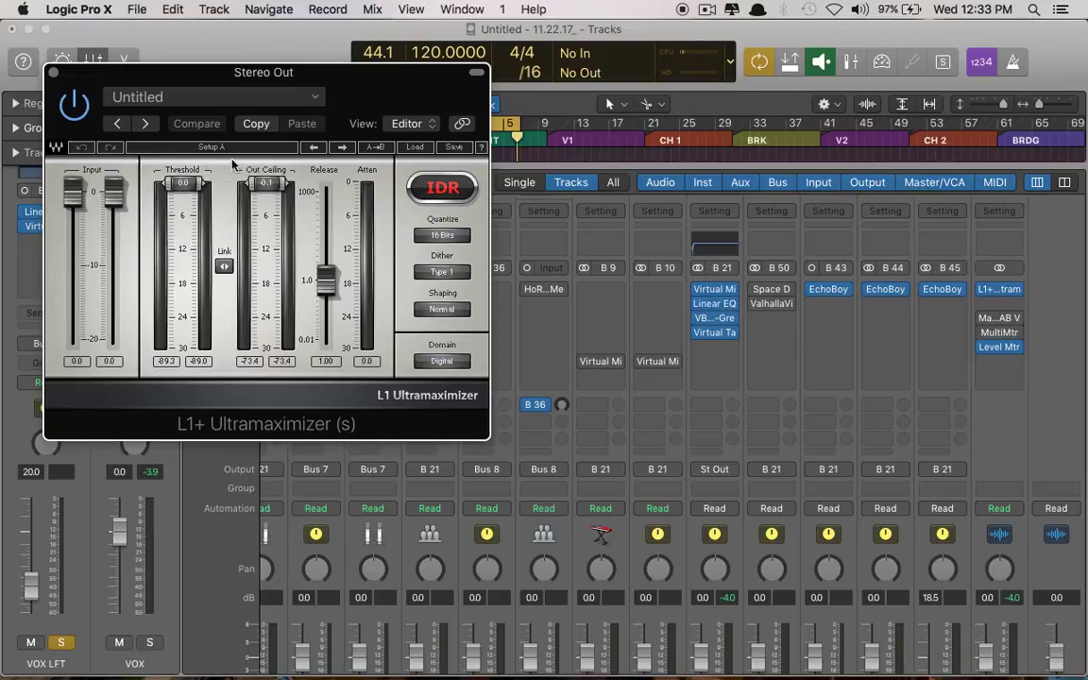
# Try lowering the L1+ Ultramaximizer's threshold to about -10 dB and return it to 0.0
pyautogui.scroll(-3, 916, 441)
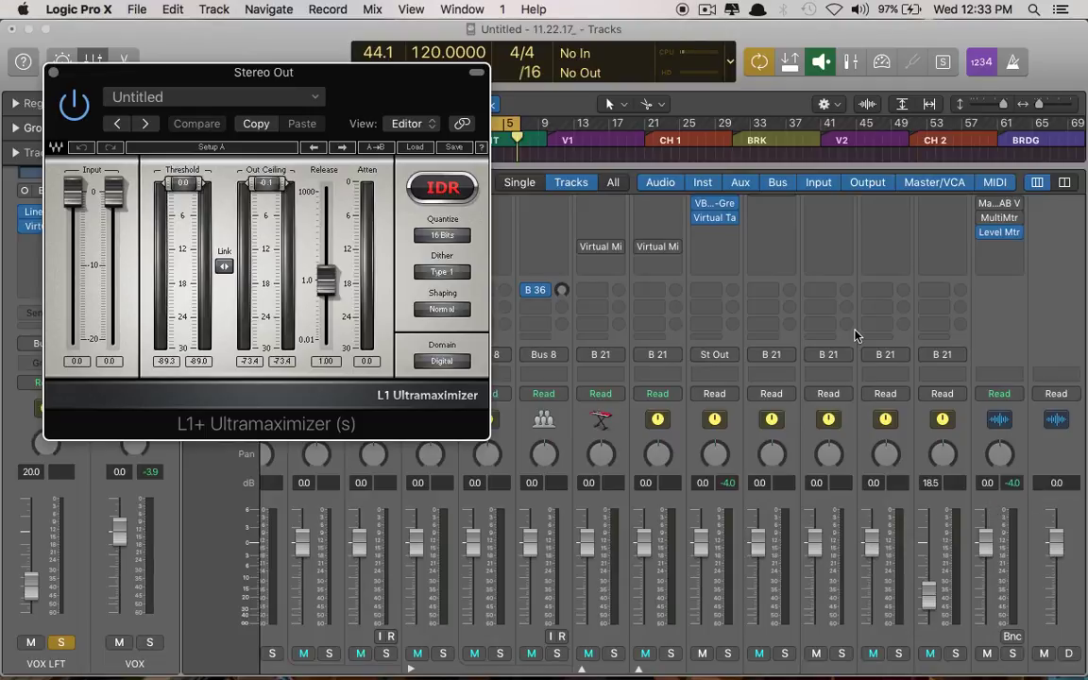
pyautogui.scroll(3, 856, 335)
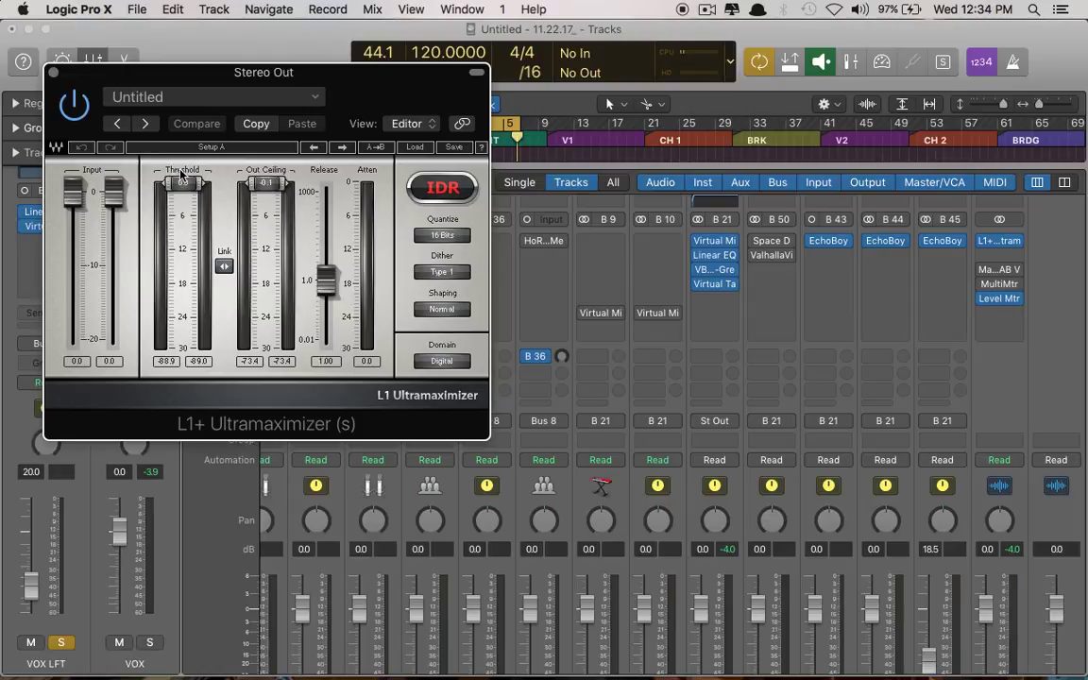
pyautogui.moveTo(185, 186); pyautogui.dragTo(185, 237)
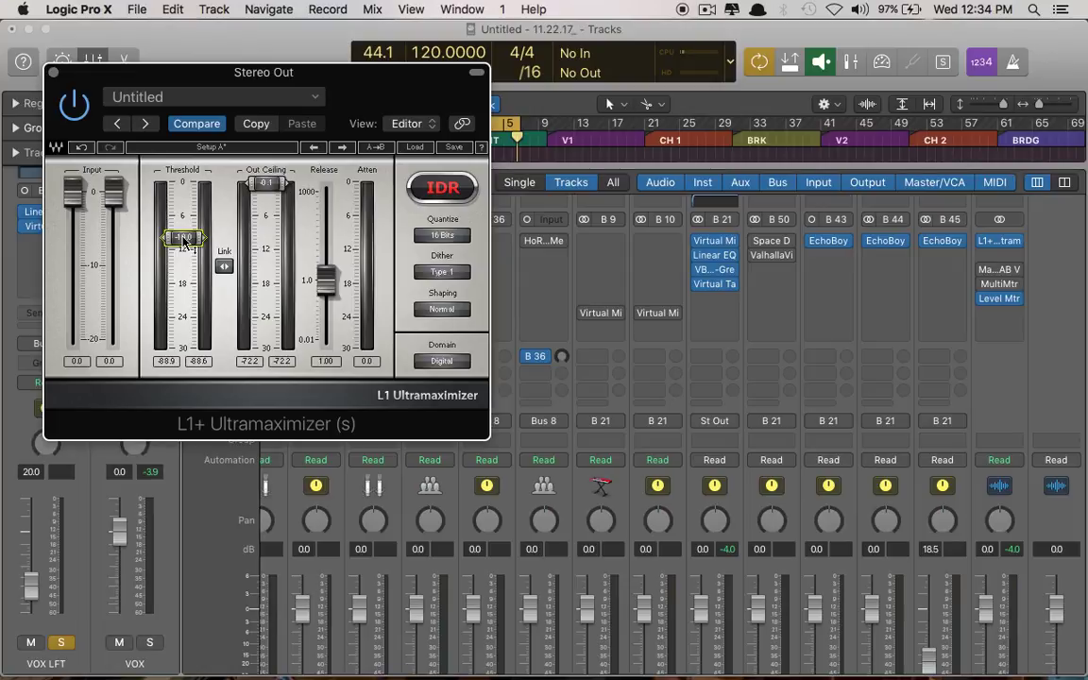
pyautogui.moveTo(185, 243); pyautogui.dragTo(183, 182)
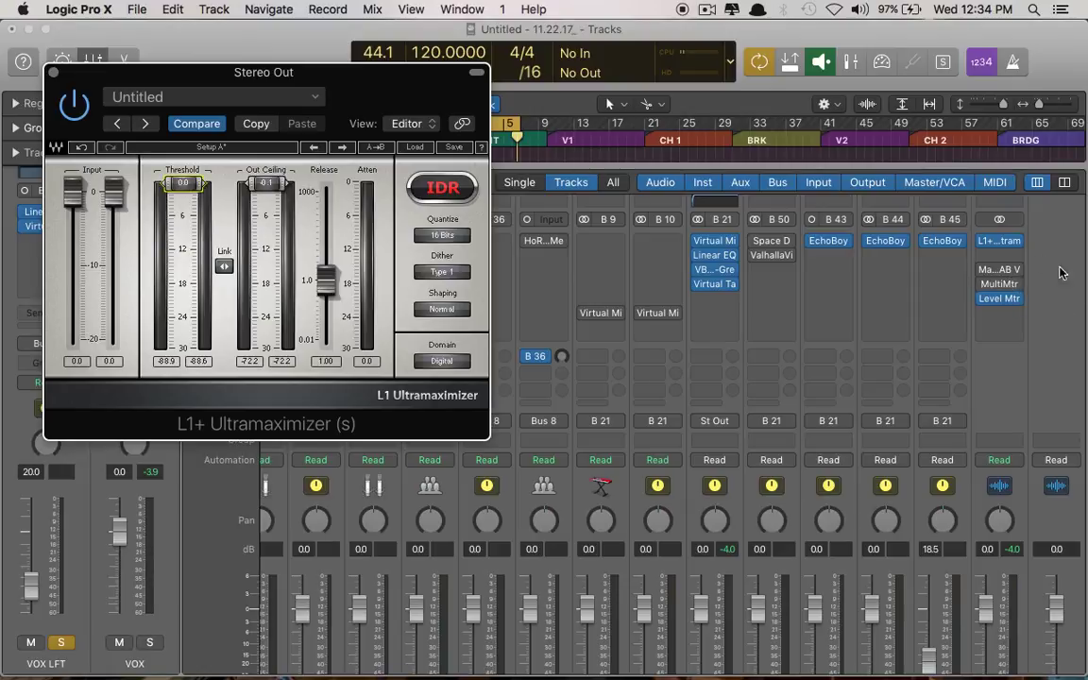
# Lower the L1+ Ultramaximizer's threshold to about -10.1 dB and close its window
pyautogui.scroll(-1, 1001, 272)
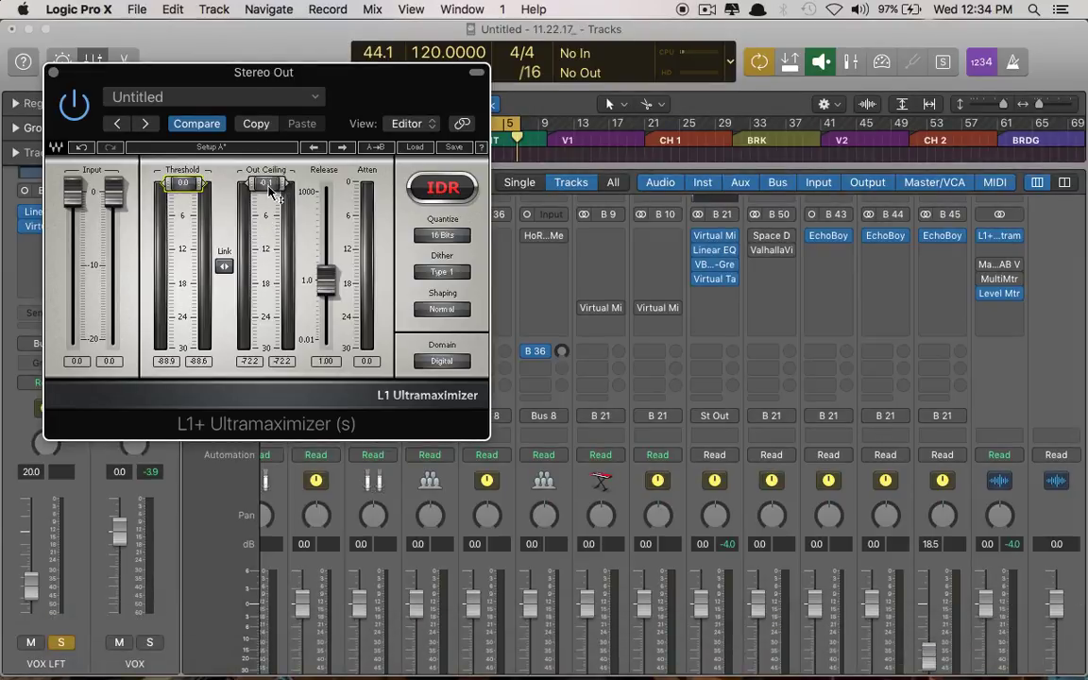
pyautogui.moveTo(182, 187); pyautogui.dragTo(181, 240)
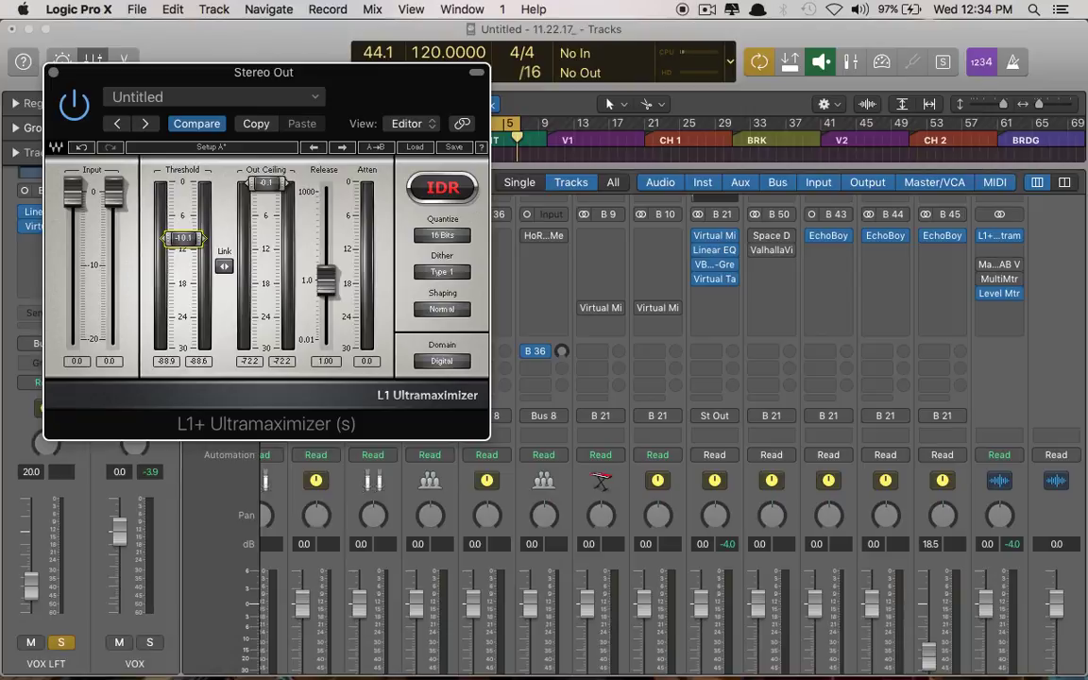
pyautogui.moveTo(183, 238); pyautogui.dragTo(182, 238)
pyautogui.click(55, 74)
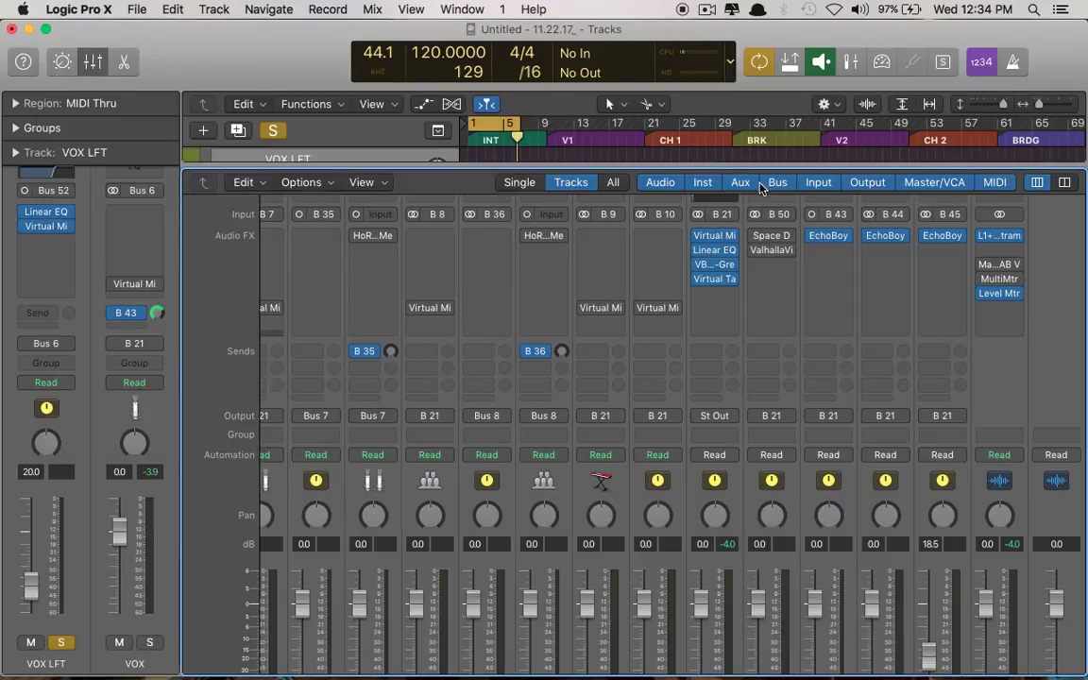
# Show Magic AB V2 on the Stereo Out channel and load Curtains from the music library into its first slot
pyautogui.click(1001, 266)
pyautogui.moveTo(482, 72); pyautogui.dragTo(655, 71)
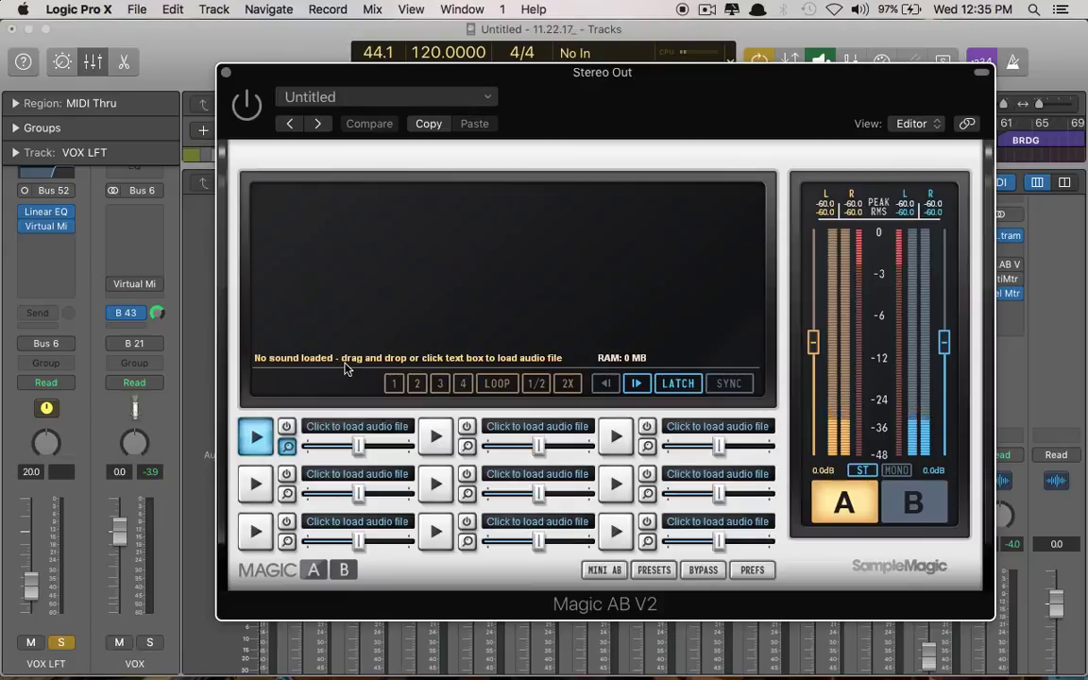
pyautogui.click(394, 425)
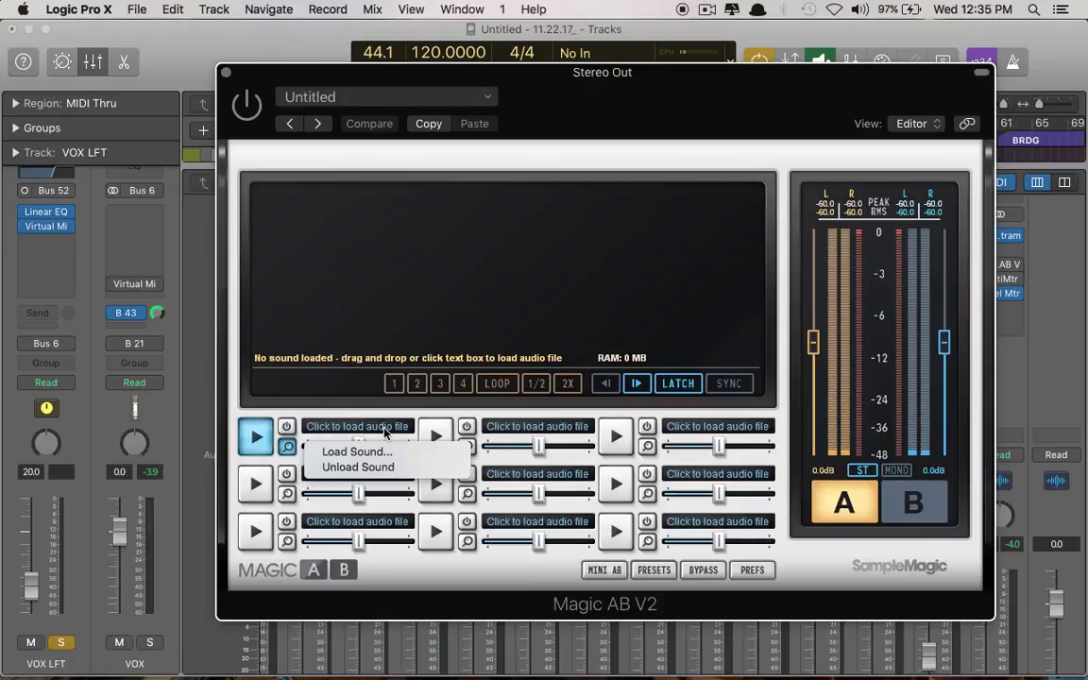
pyautogui.click(383, 455)
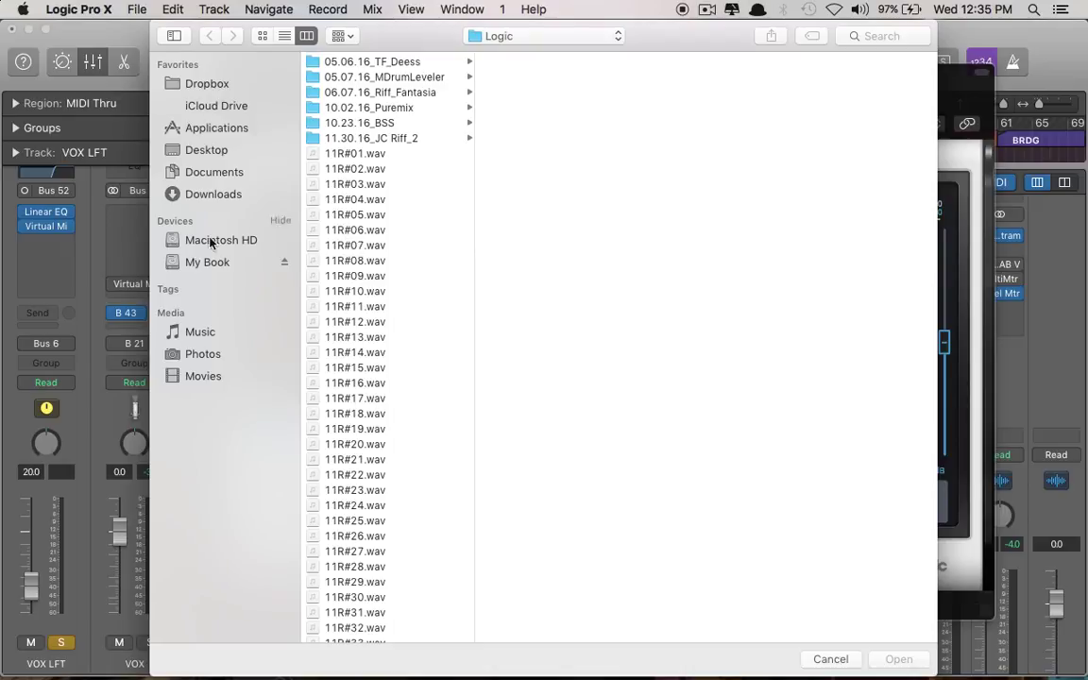
pyautogui.click(179, 330)
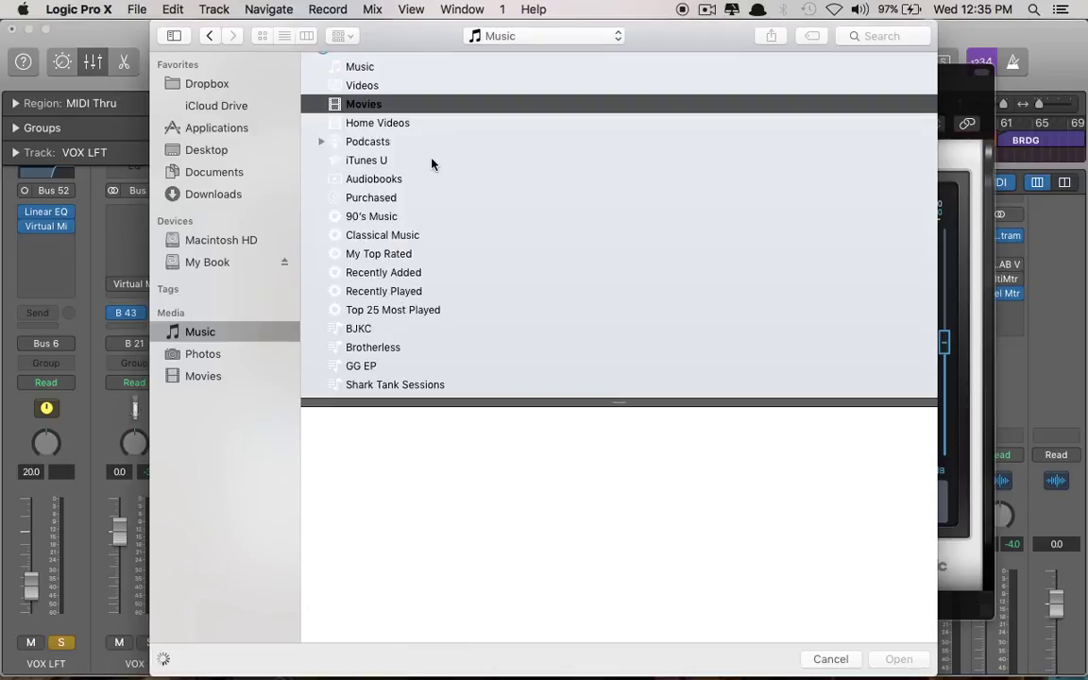
pyautogui.click(357, 65)
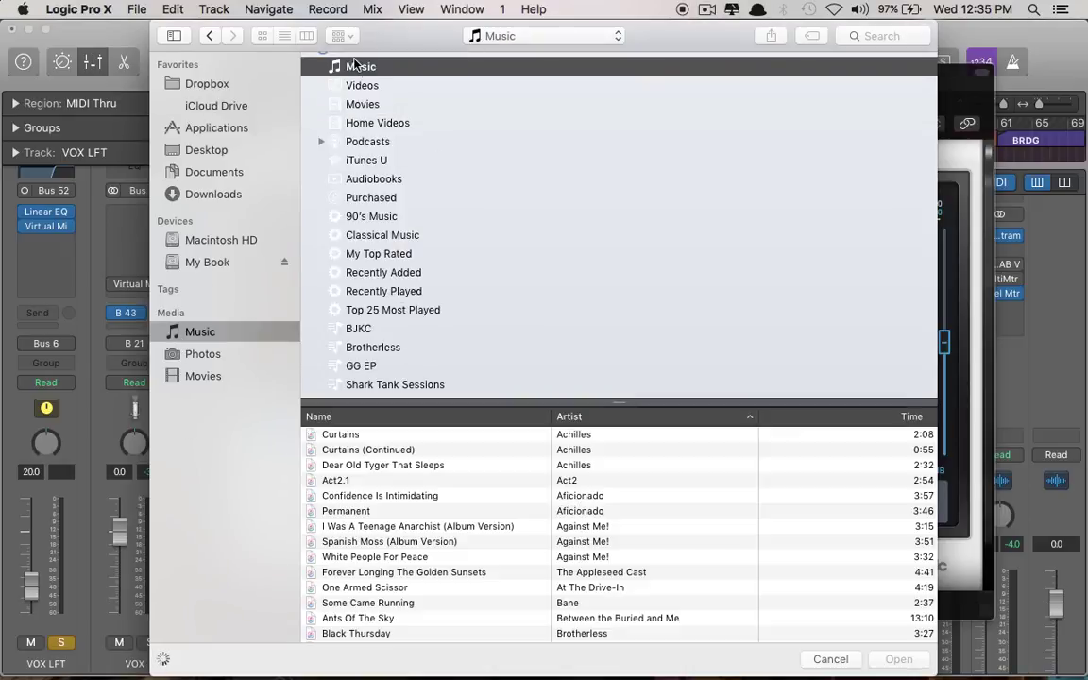
pyautogui.doubleClick(342, 434)
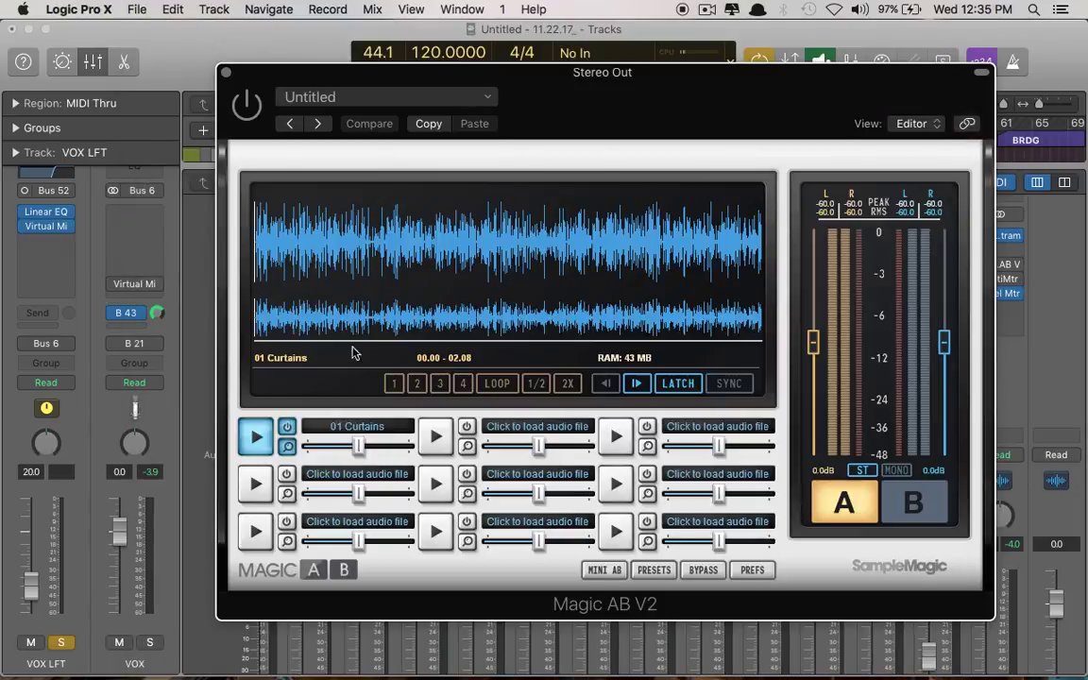
# Compare sources by switching Magic AB to B and back to A, and close the plug-in window
pyautogui.click(819, 498)
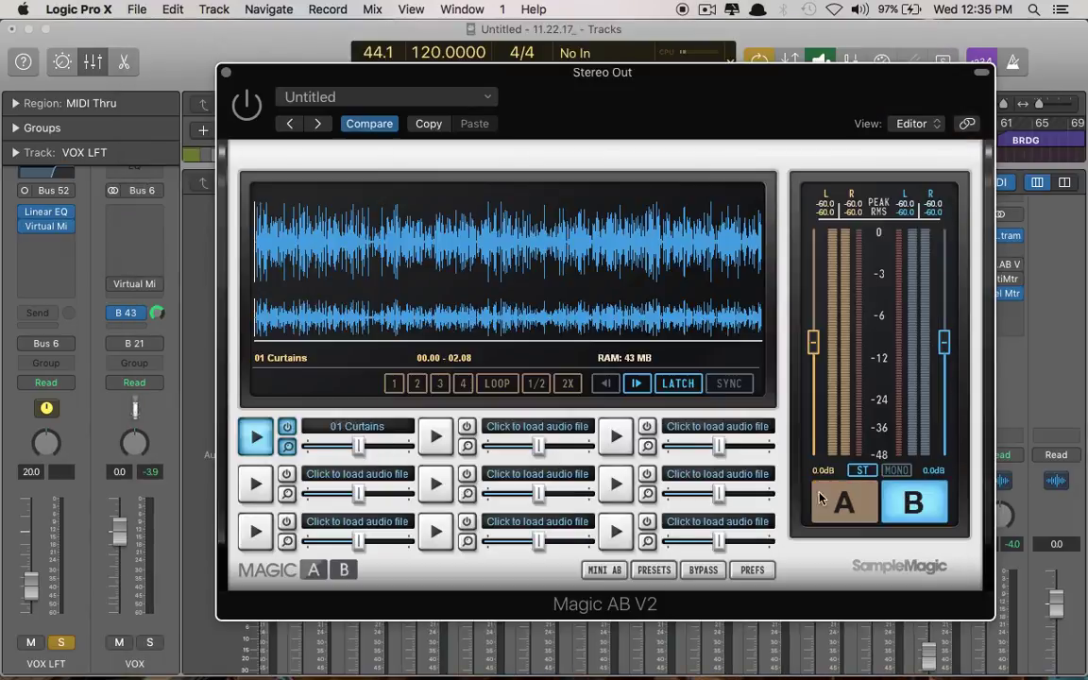
pyautogui.click(895, 499)
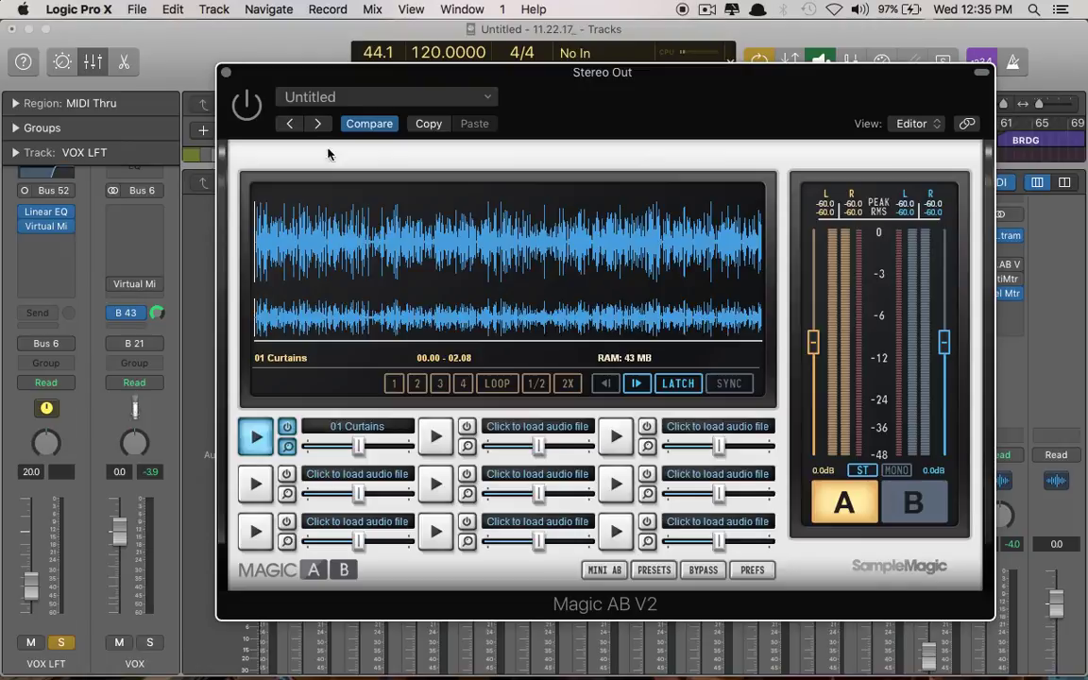
pyautogui.click(226, 72)
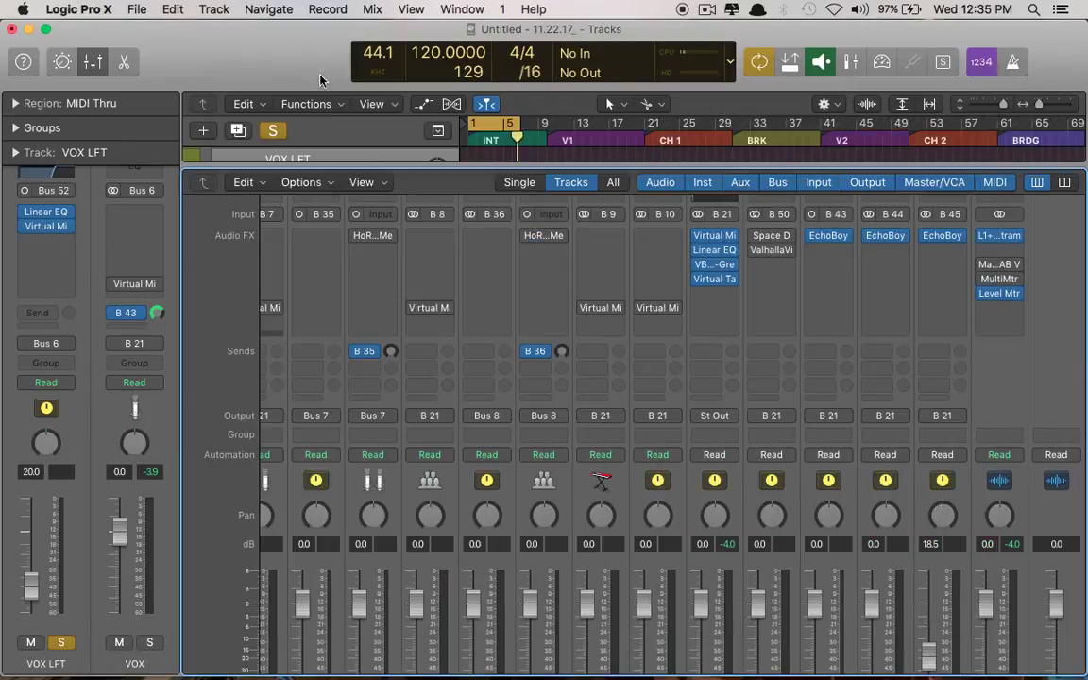
# View the Stereo Out channel's MultiMeter, remove the Level Meter plug-in from that channel, and close the MultiMeter window
pyautogui.click(1001, 280)
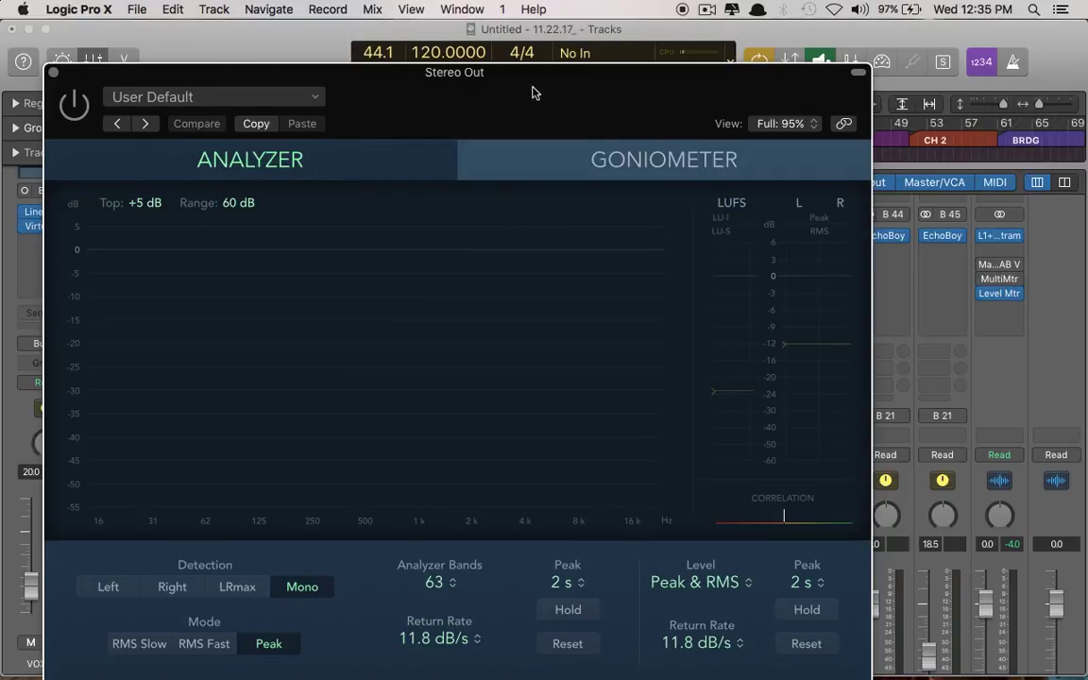
pyautogui.moveTo(535, 85); pyautogui.dragTo(531, 19)
pyautogui.click(1014, 296)
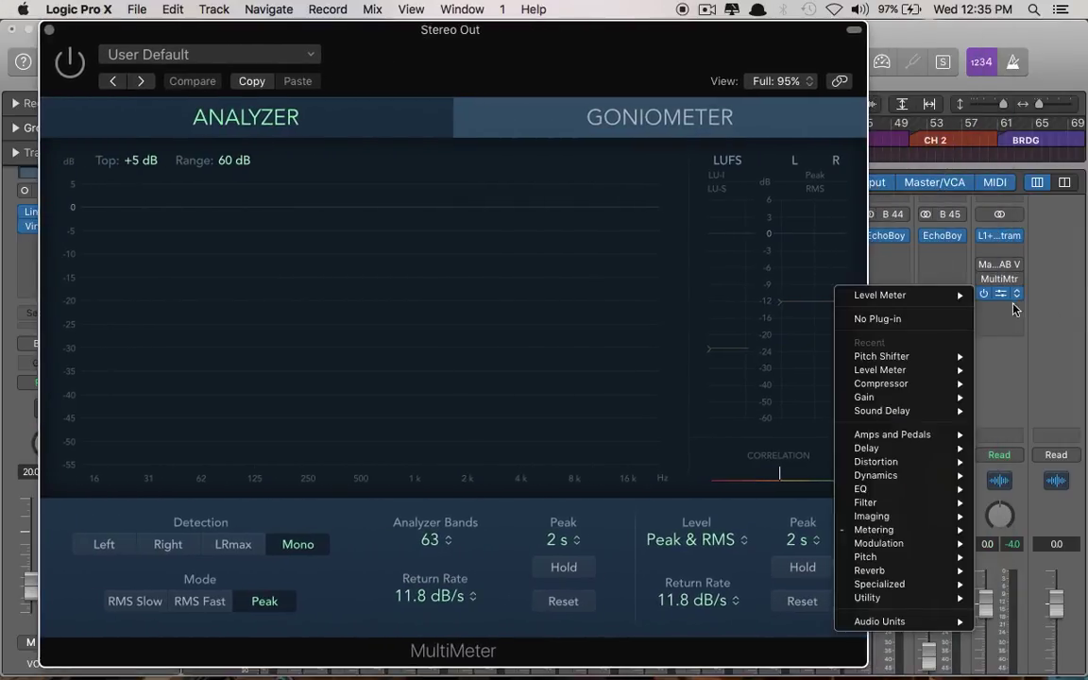
pyautogui.click(951, 320)
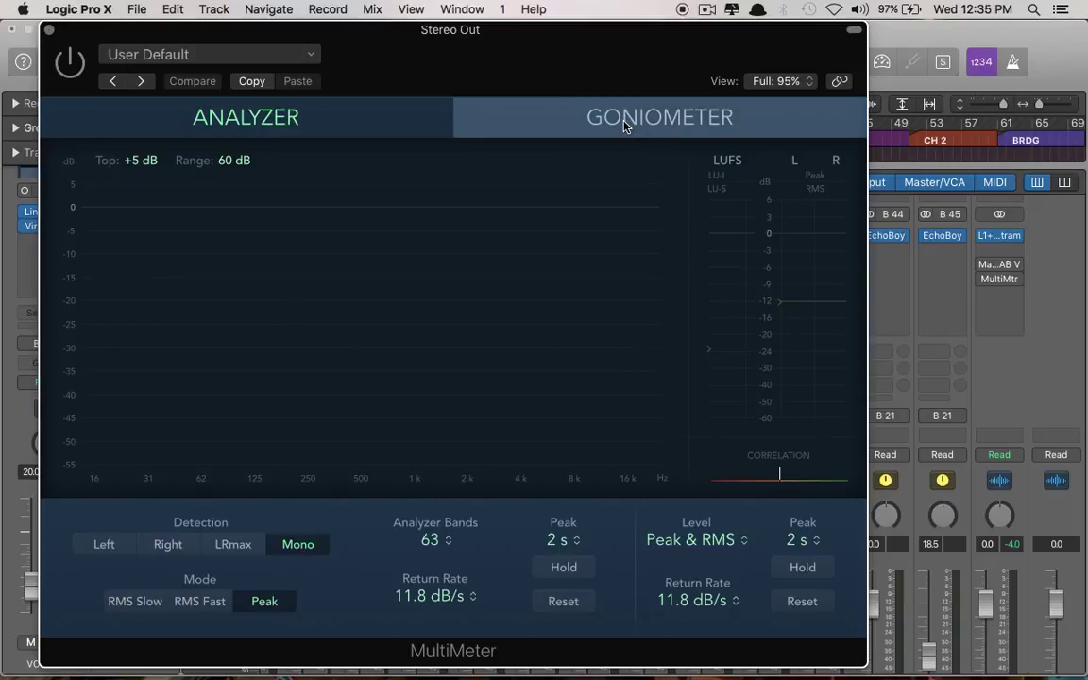
pyautogui.press('super+w')
# Look back over the mixer's track channels and hide the mixer to return to the full Tracks area
pyautogui.hscroll(-4, 942, 300)
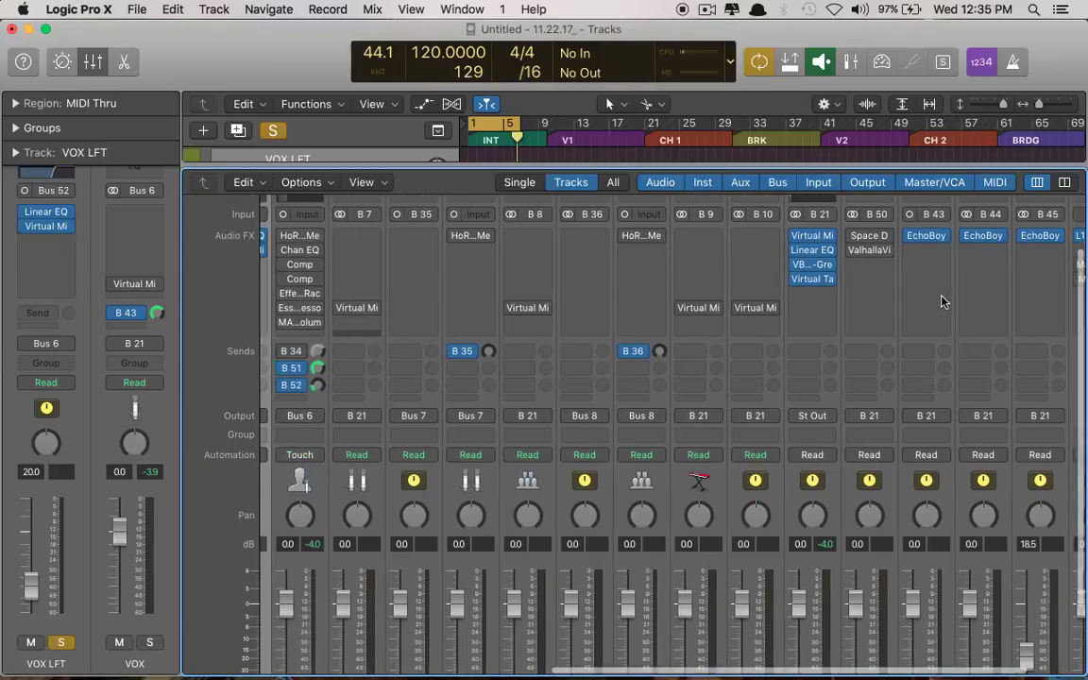
pyautogui.hscroll(-10, 943, 301)
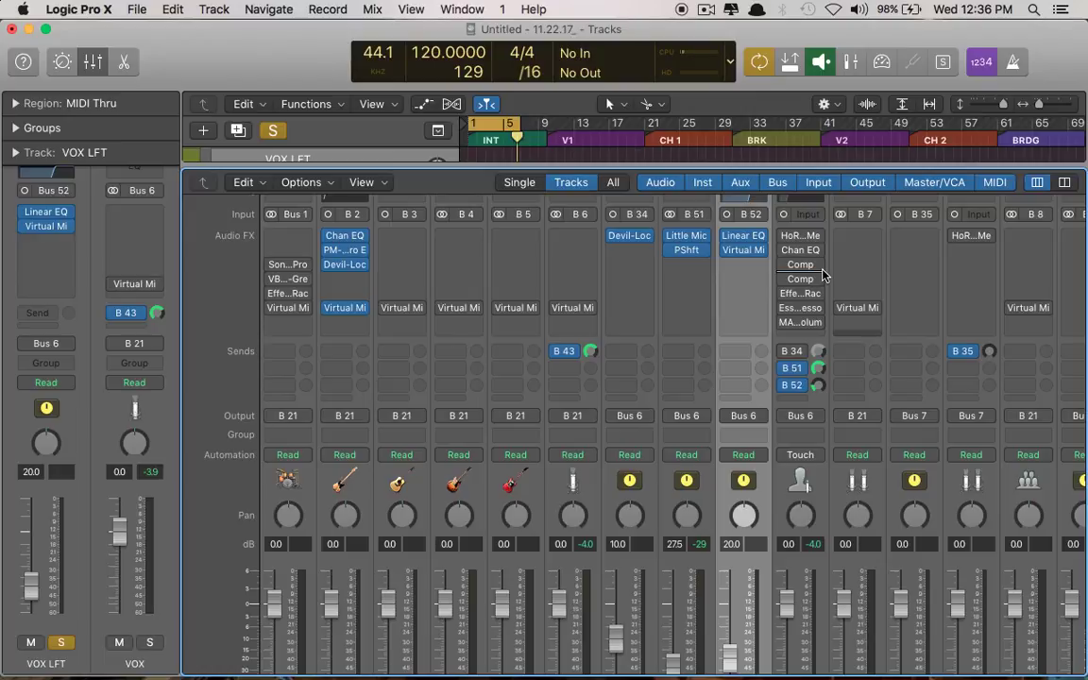
pyautogui.press('v')
pyautogui.press('v')
pyautogui.press('x')
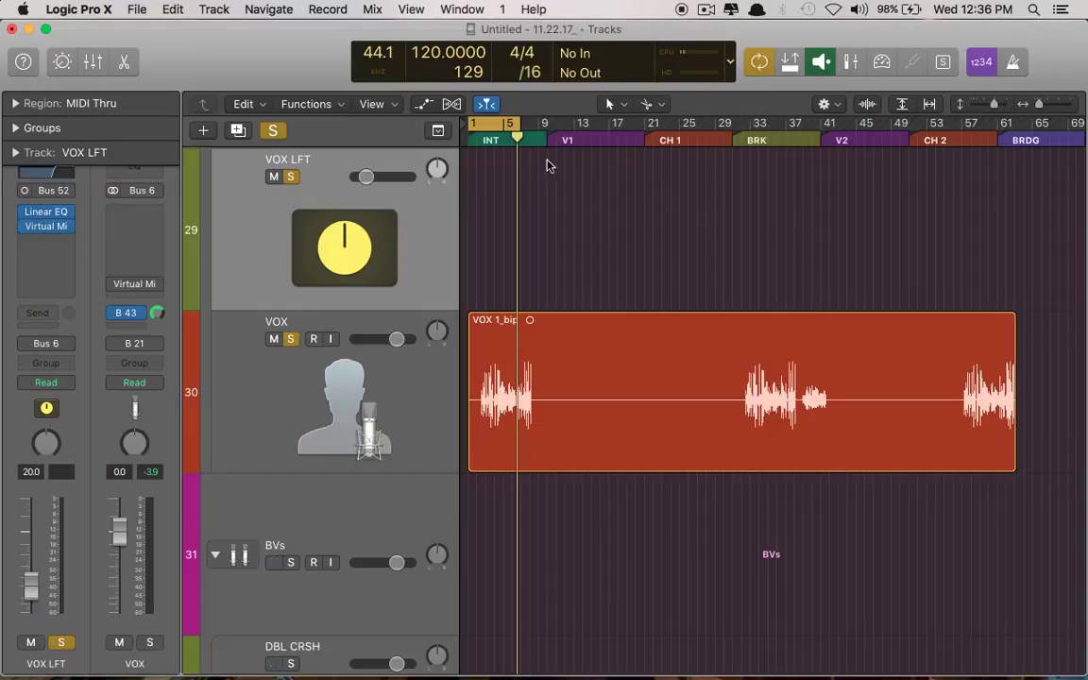
# Select the DRM track and show the project's Note Pad beside the arrangement
pyautogui.keyDown('ctrl'); pyautogui.keyDown('alt'); pyautogui.click(612, 231); pyautogui.keyUp('alt'); pyautogui.keyUp('ctrl')
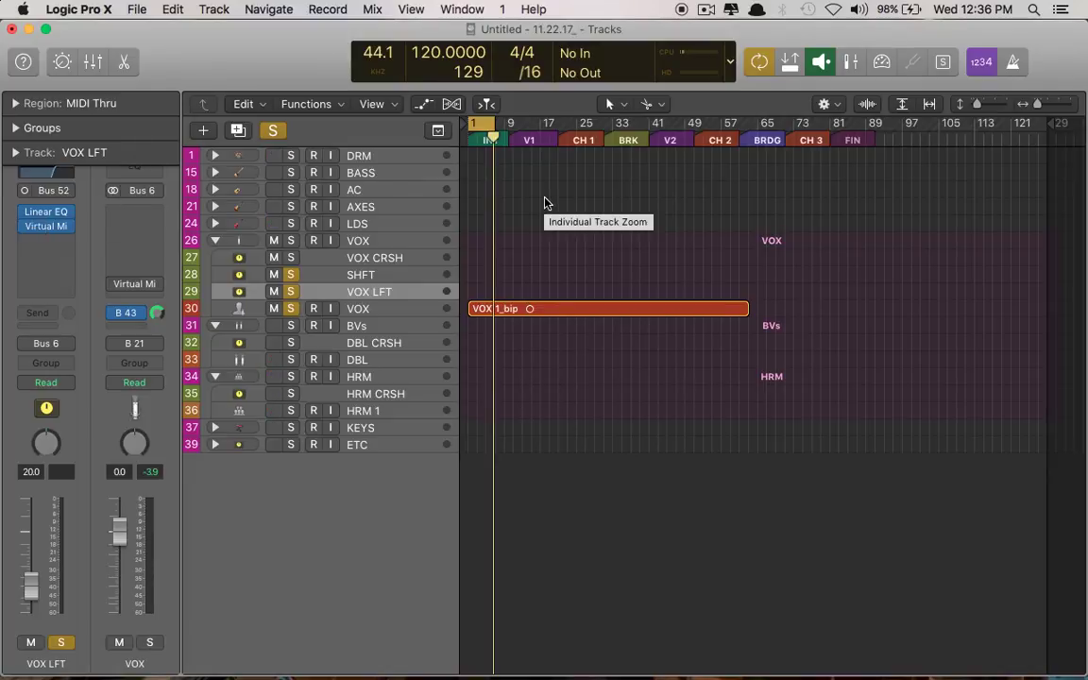
pyautogui.click(406, 161)
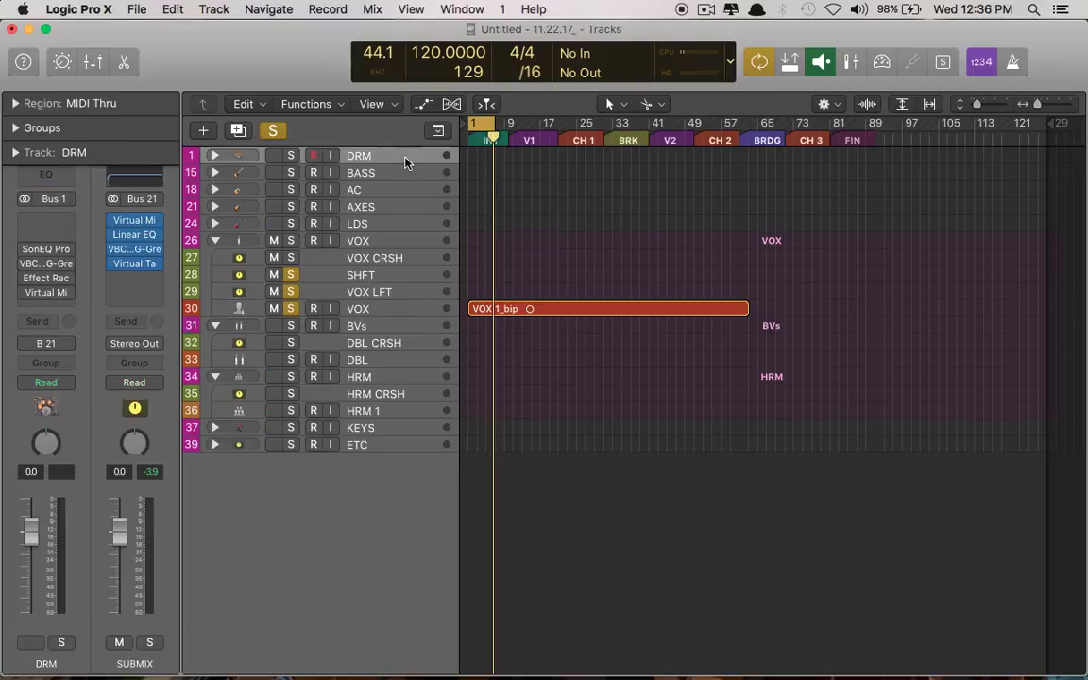
pyautogui.press('alt+super+p')
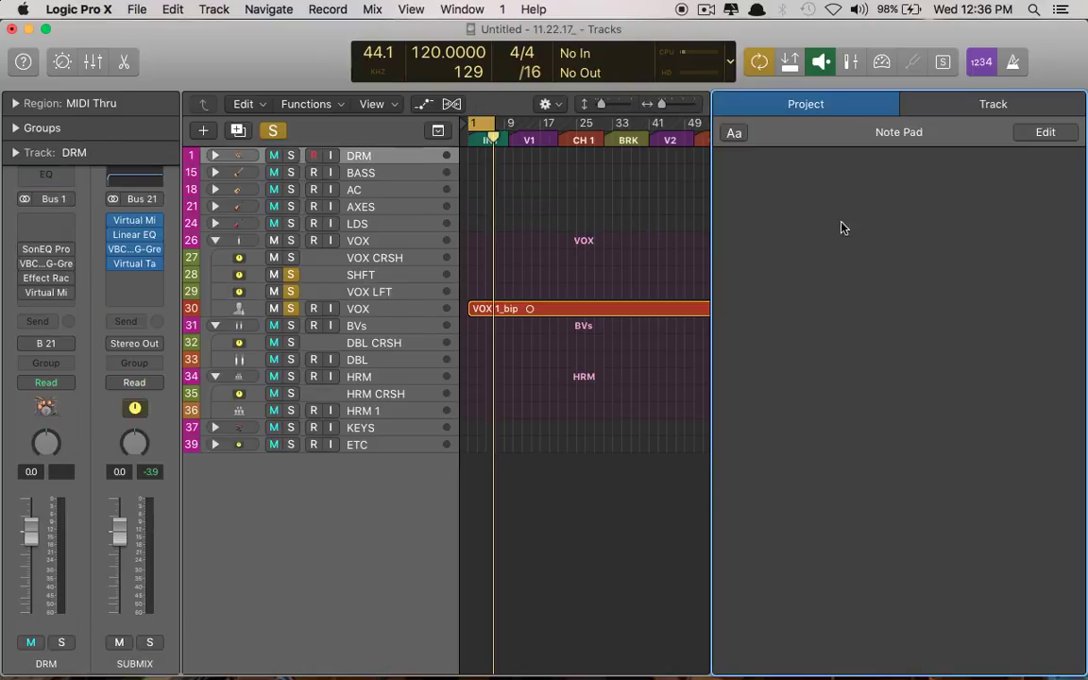